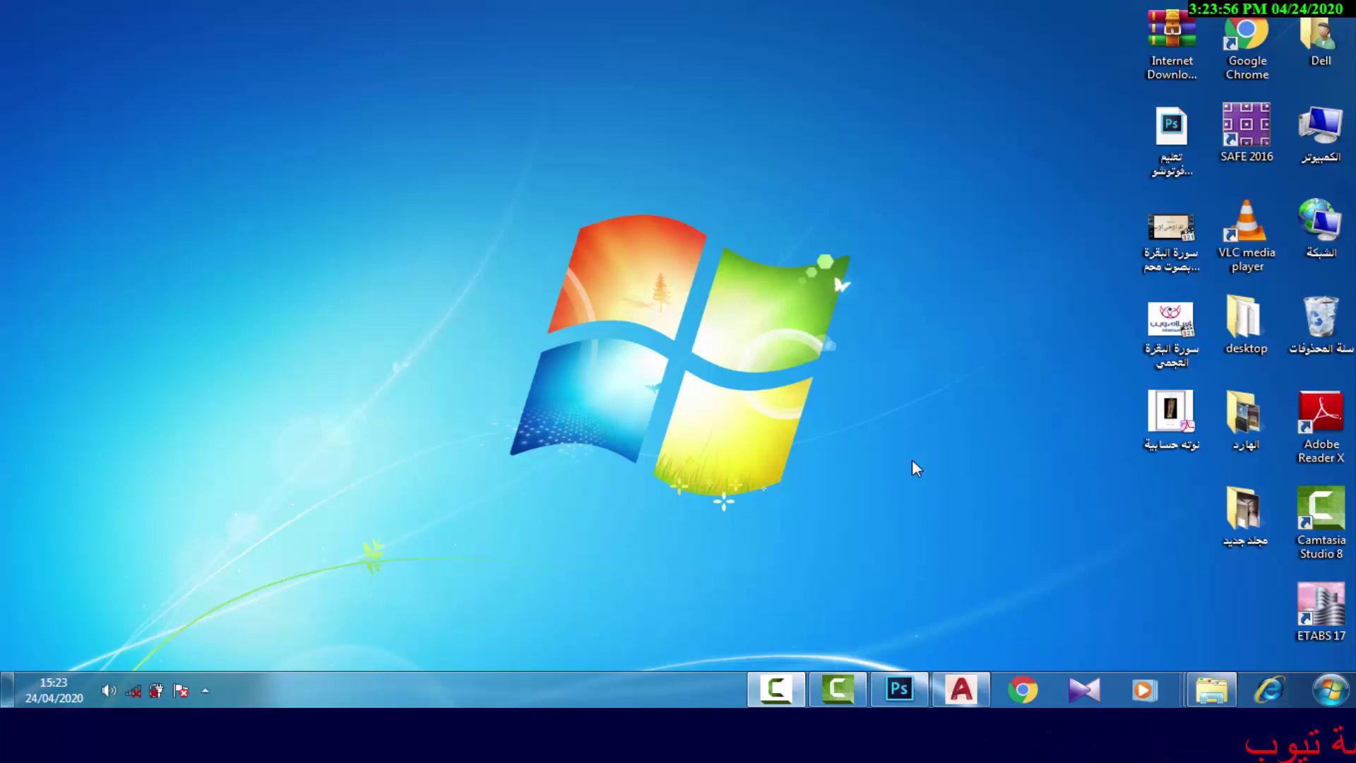
# Restore the AutoCAD window showing the ground-floor plan from the taskbar.
pyautogui.click(958, 692)
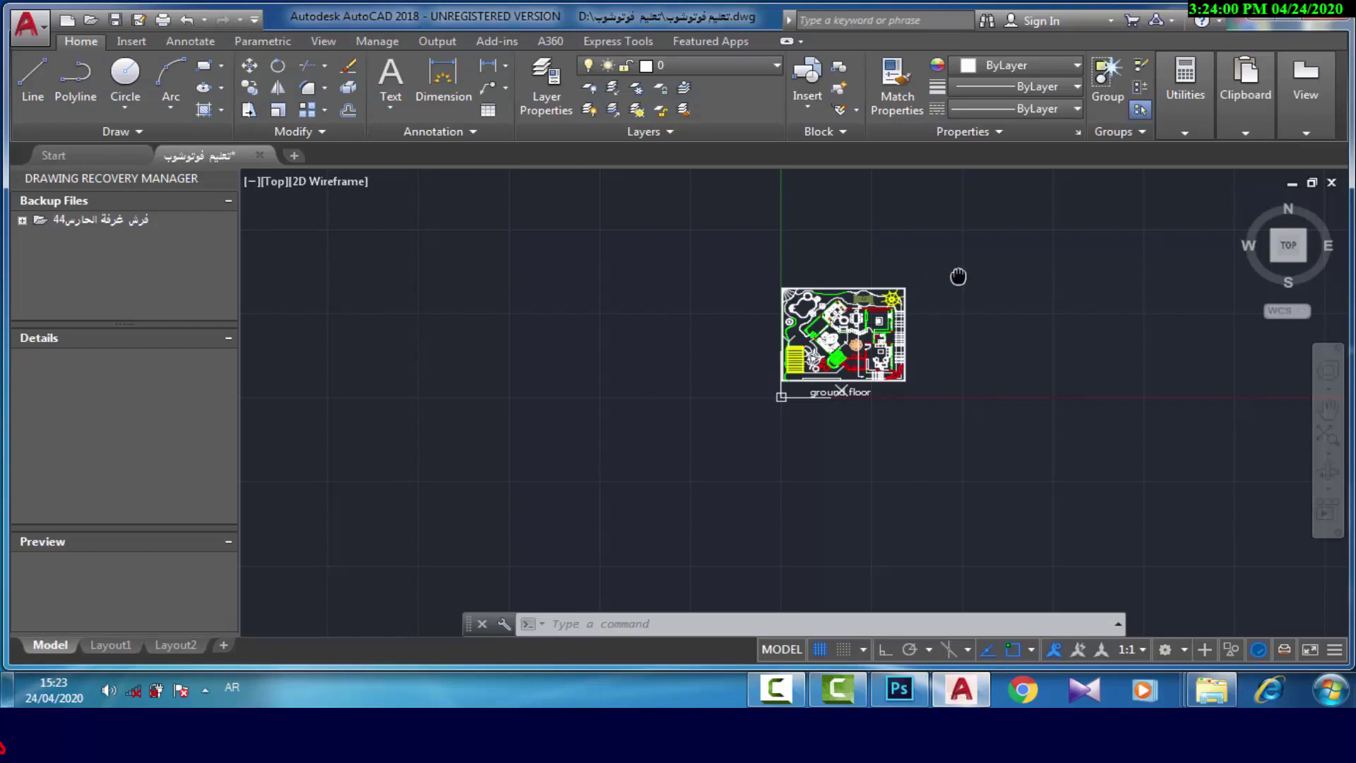
# Pan and zoom so the ground-floor plan fills the view, then select the stray vertical line.
pyautogui.moveTo(958, 276)
pyautogui.mouseDown()
pyautogui.moveTo(799, 287)
pyautogui.moveTo(809, 221)
pyautogui.mouseUp()
pyautogui.scroll(2, 791, 282)
pyautogui.scroll(2, 776, 277)
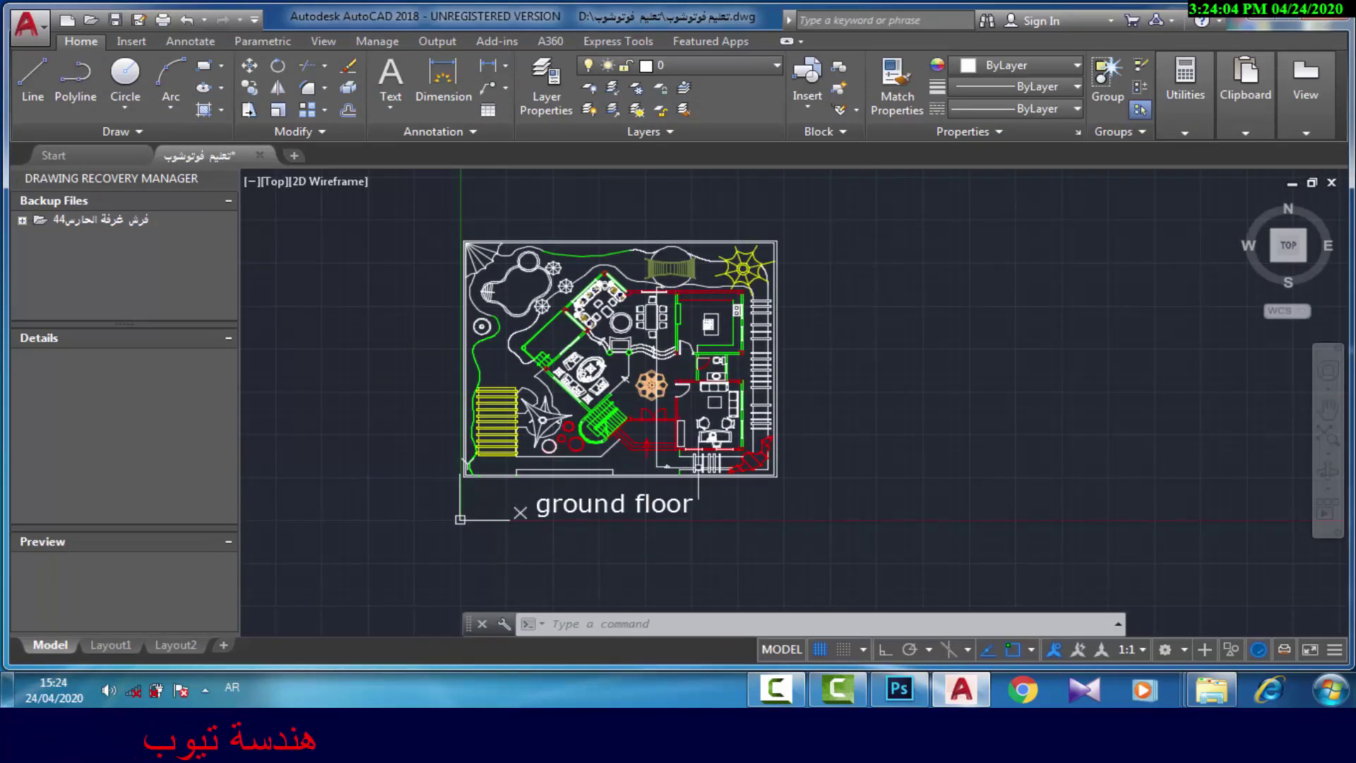
pyautogui.scroll(3, 618, 476)
pyautogui.scroll(-3, 719, 435)
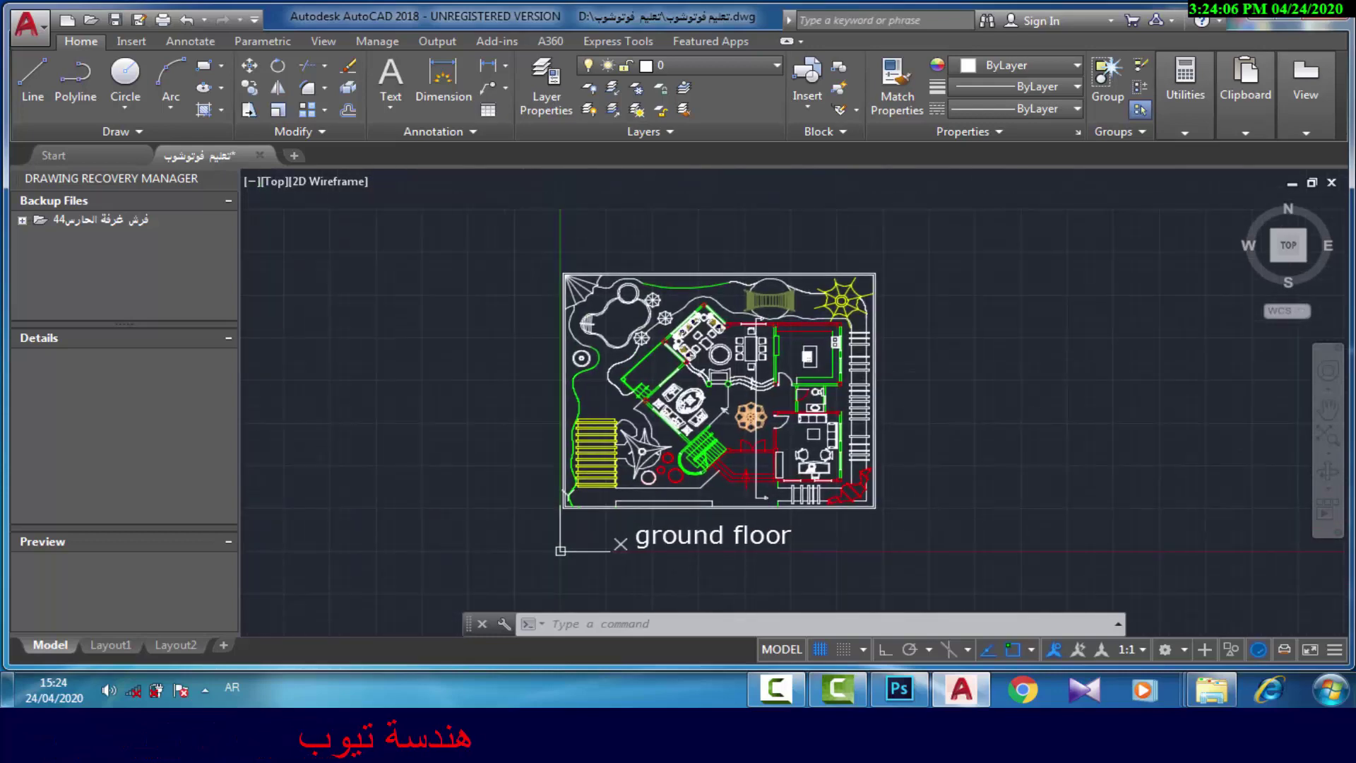
pyautogui.scroll(2, 668, 339)
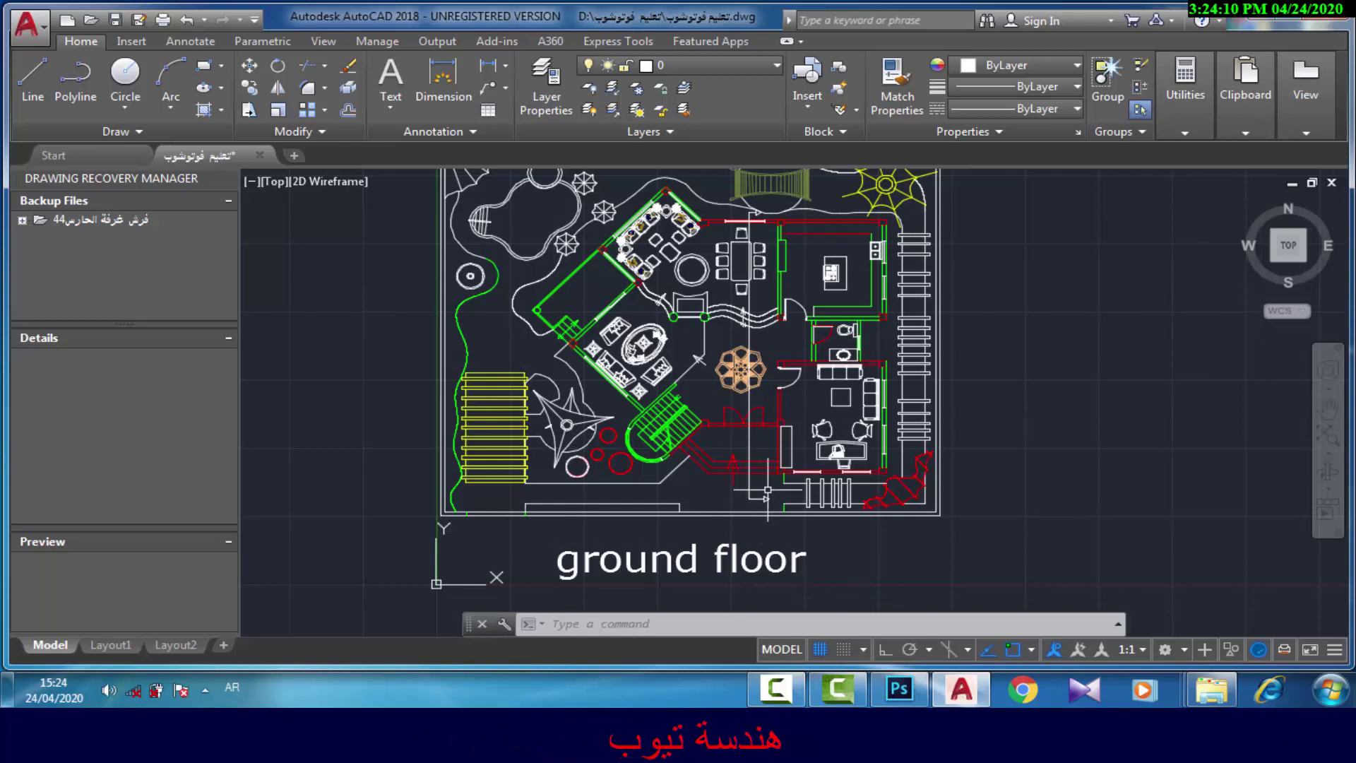
pyautogui.click(770, 503)
# Erase the stray line and the dining table with its chairs and round table.
pyautogui.press('Delete')
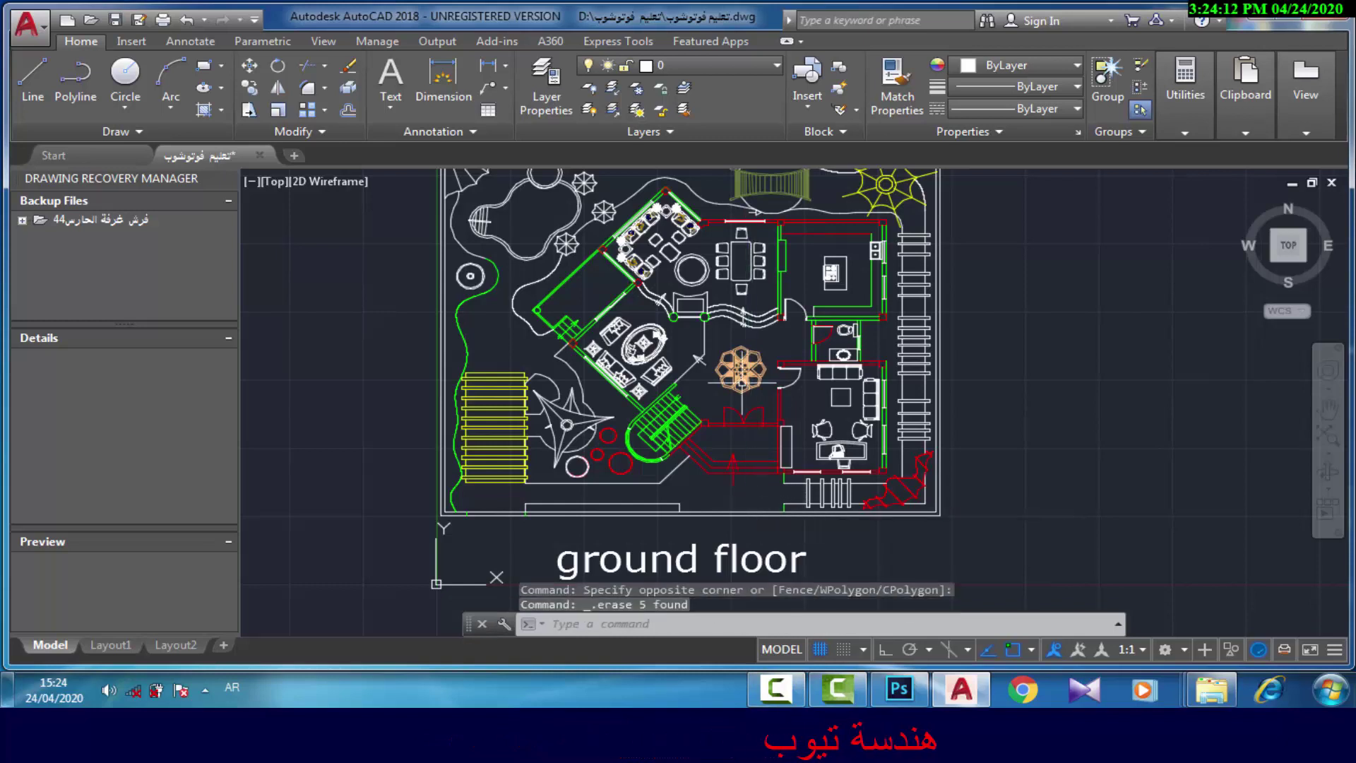
pyautogui.scroll(1, 742, 381)
pyautogui.scroll(3, 795, 355)
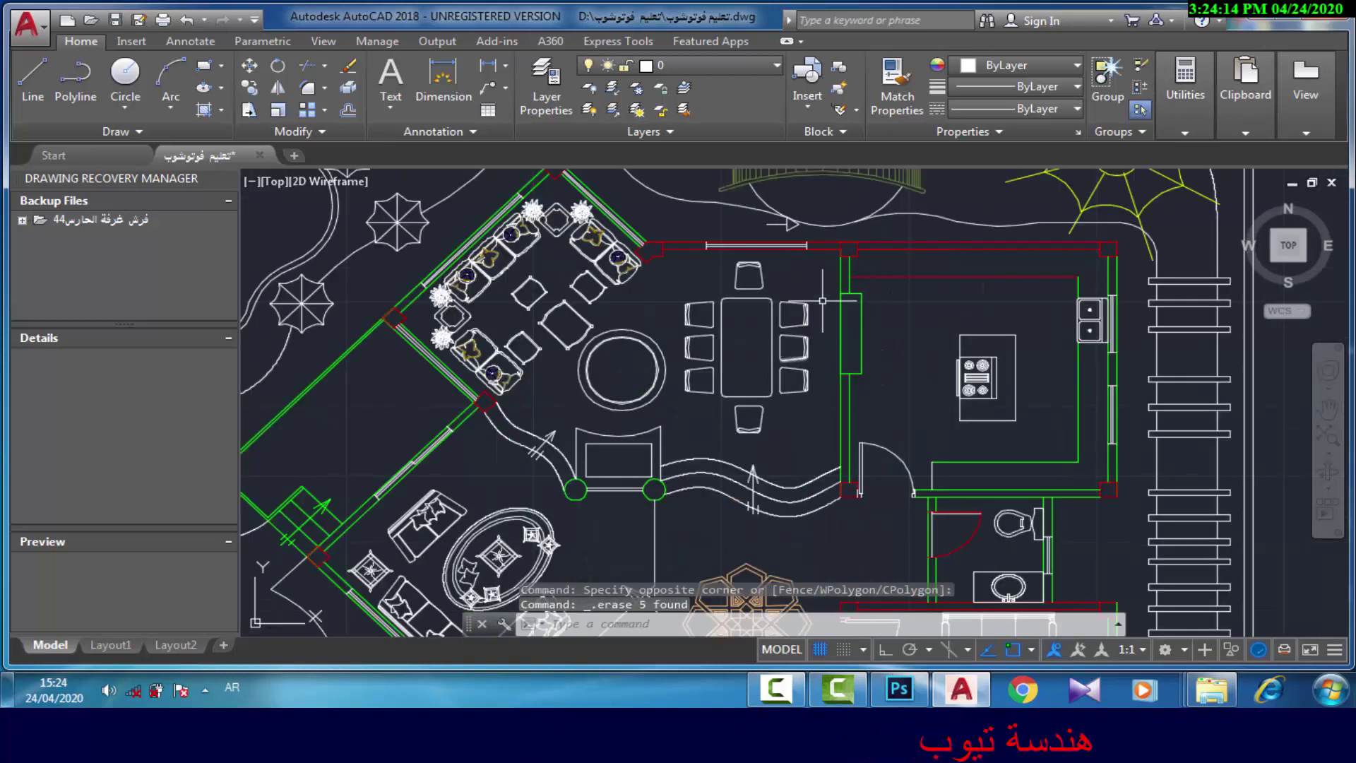
pyautogui.click(812, 296)
pyautogui.click(737, 367)
pyautogui.press('Delete')
pyautogui.click(776, 269)
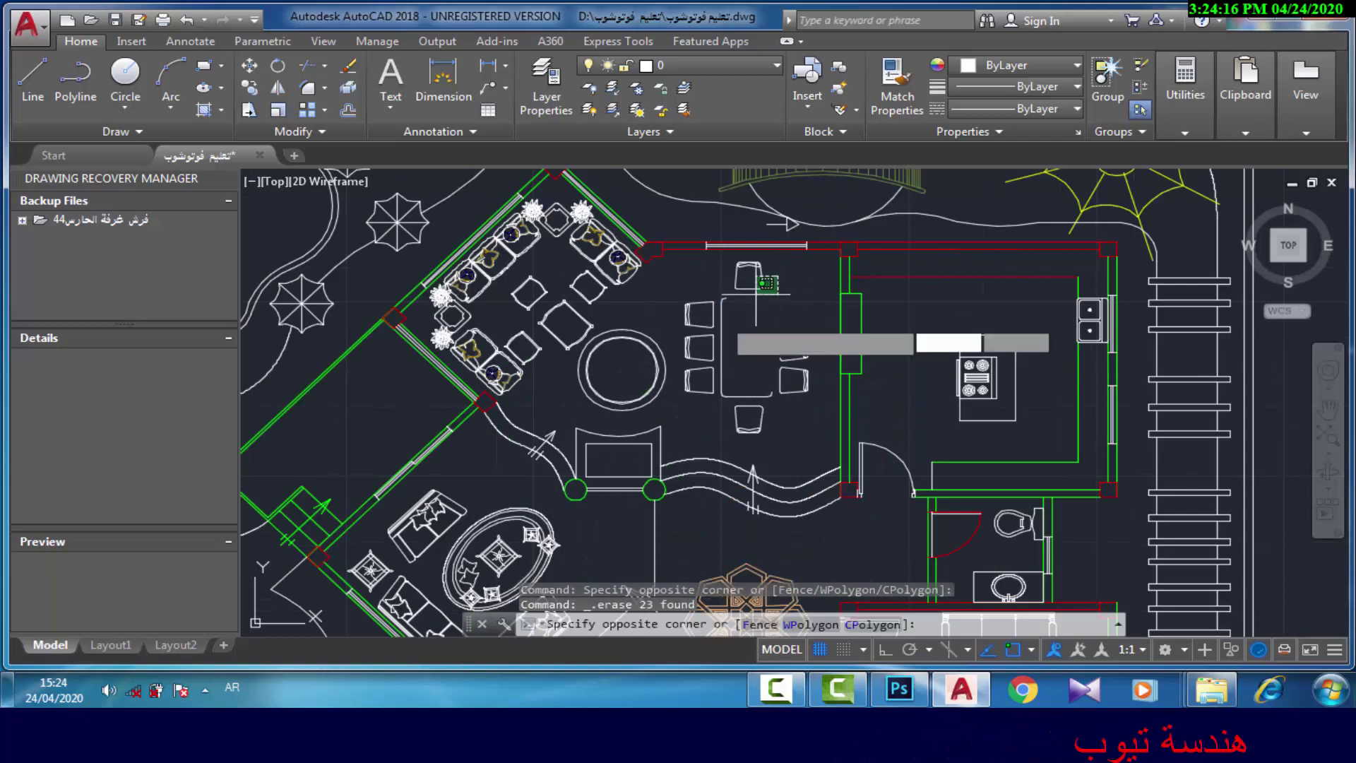
pyautogui.click(565, 388)
pyautogui.press('Delete')
# Erase the oval fixture near the top wall and the leftover chair and table pieces.
pyautogui.click(805, 260)
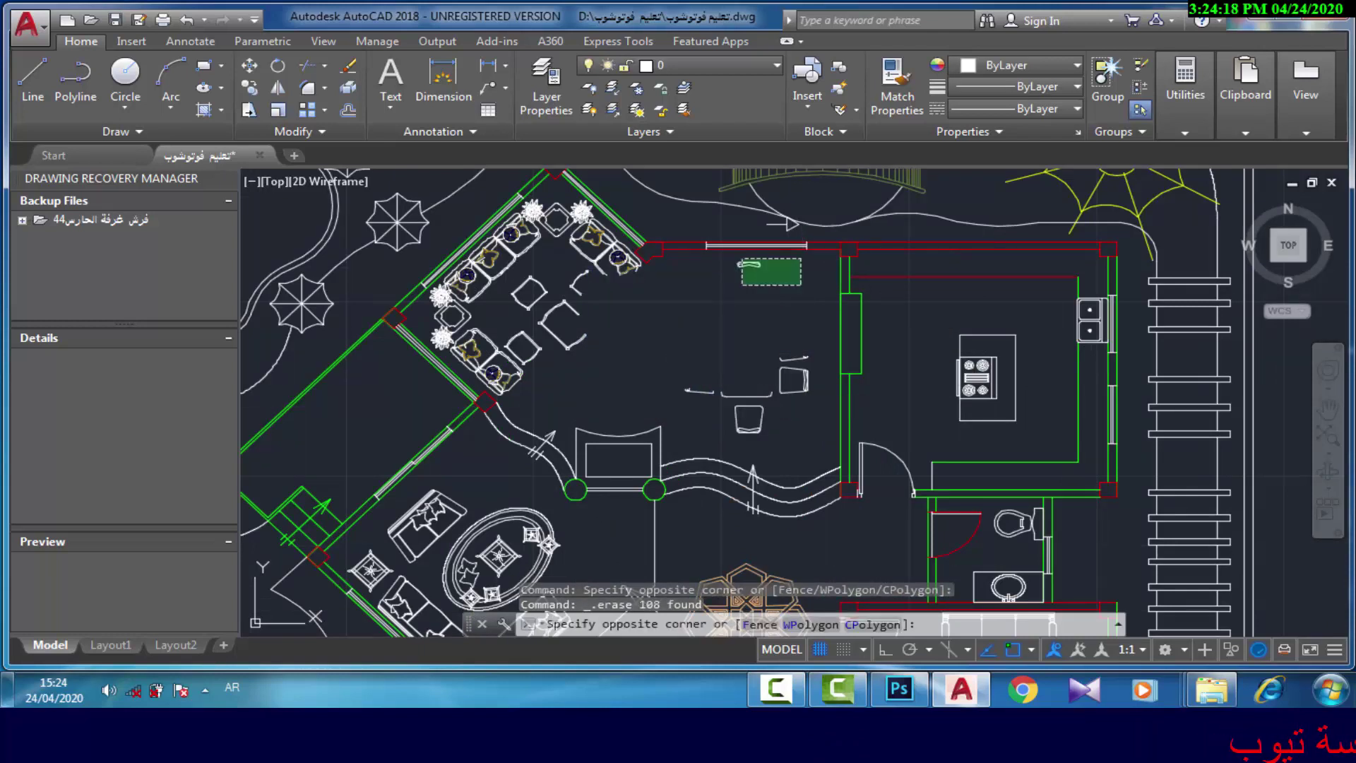
pyautogui.click(735, 282)
pyautogui.press('Delete')
pyautogui.click(805, 326)
pyautogui.click(708, 424)
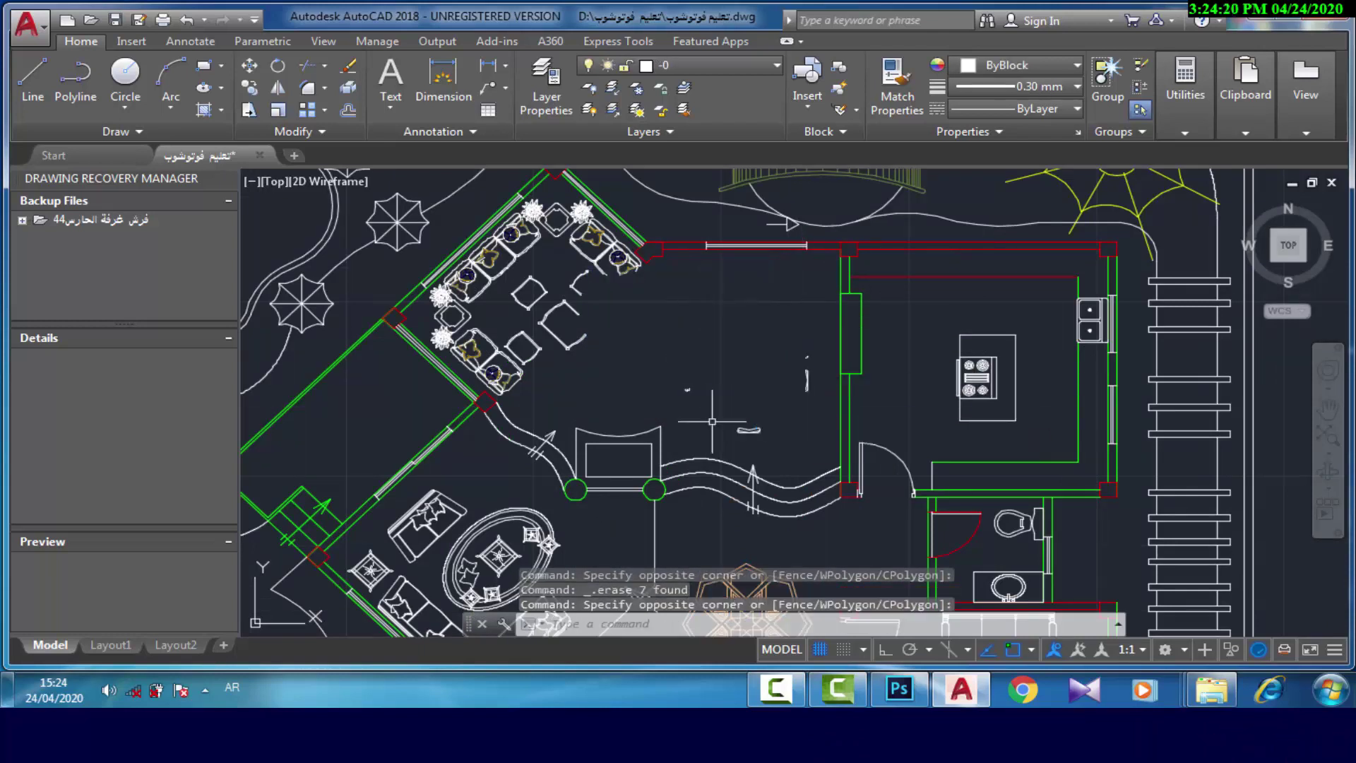
pyautogui.press('Delete')
# Erase the last table fragments and the sofa group by the angled wall.
pyautogui.click(826, 327)
pyautogui.click(699, 466)
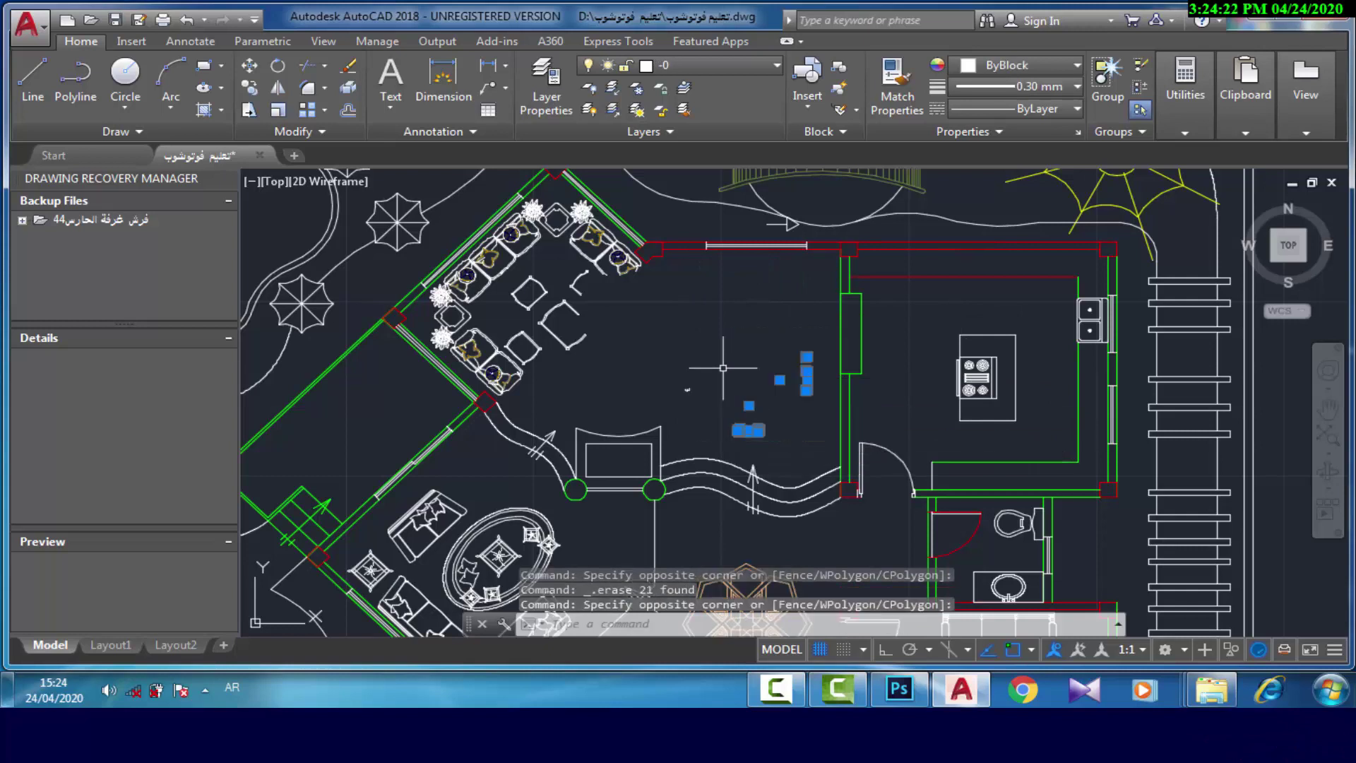
pyautogui.click(753, 333)
pyautogui.click(623, 438)
pyautogui.click(621, 390)
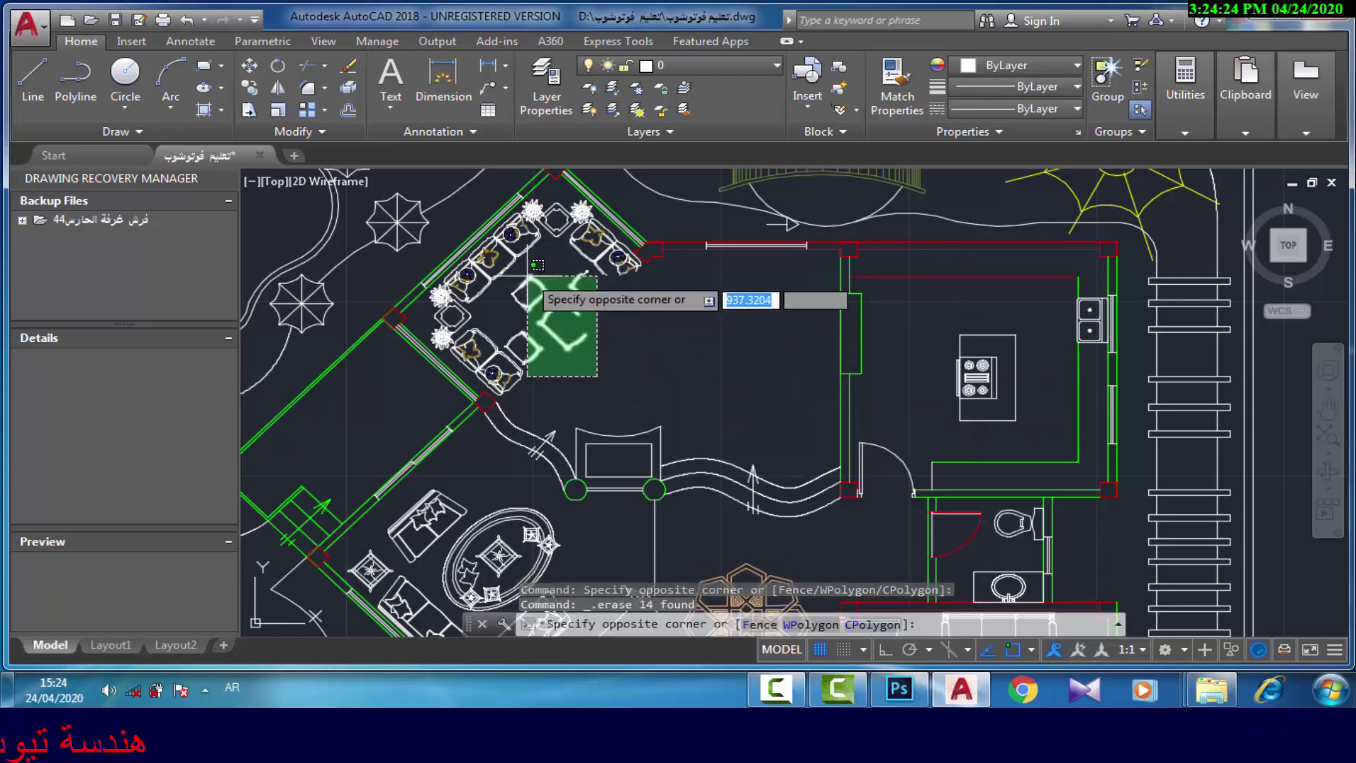
pyautogui.click(487, 243)
pyautogui.press('Delete')
pyautogui.scroll(2, 595, 208)
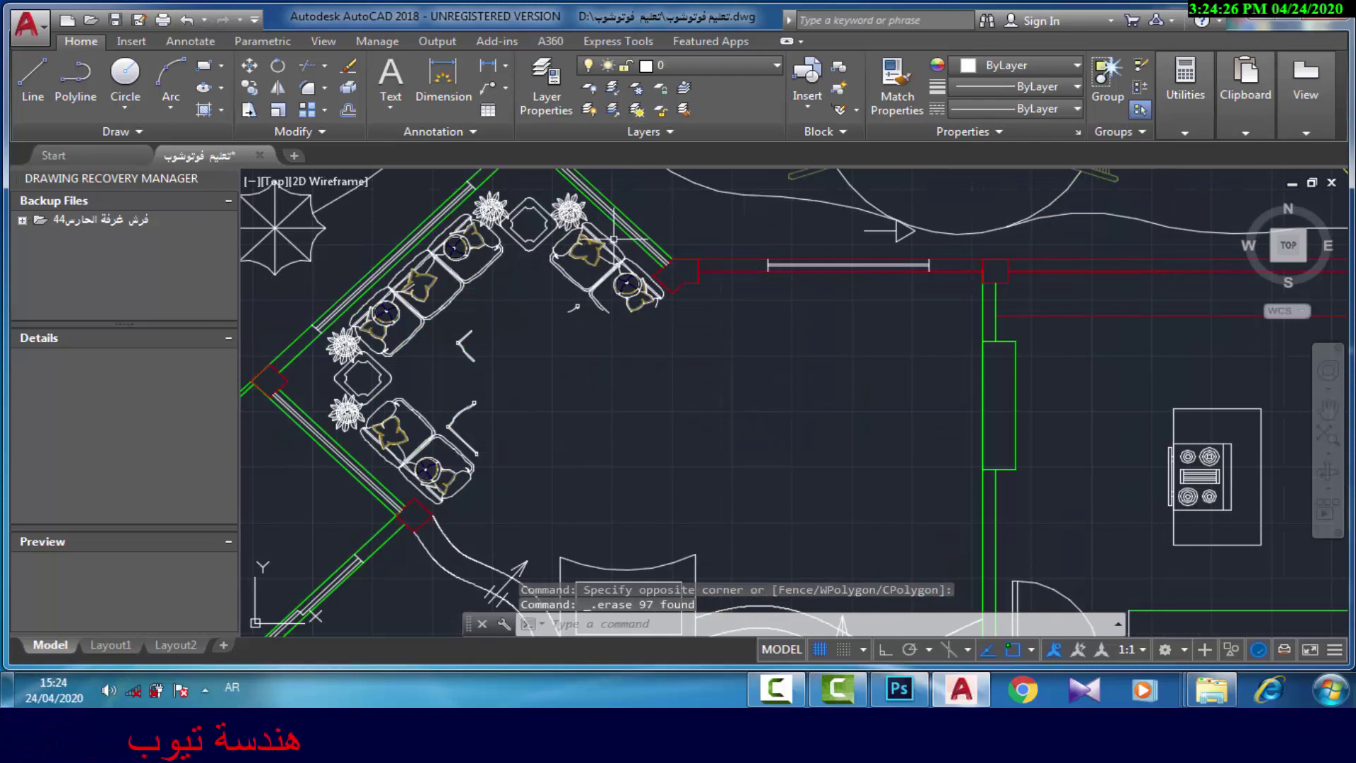
# Erase the corner seating pieces and remaining selected leftovers.
pyautogui.click(616, 236)
pyautogui.click(551, 305)
pyautogui.press('Delete')
pyautogui.scroll(2, 643, 282)
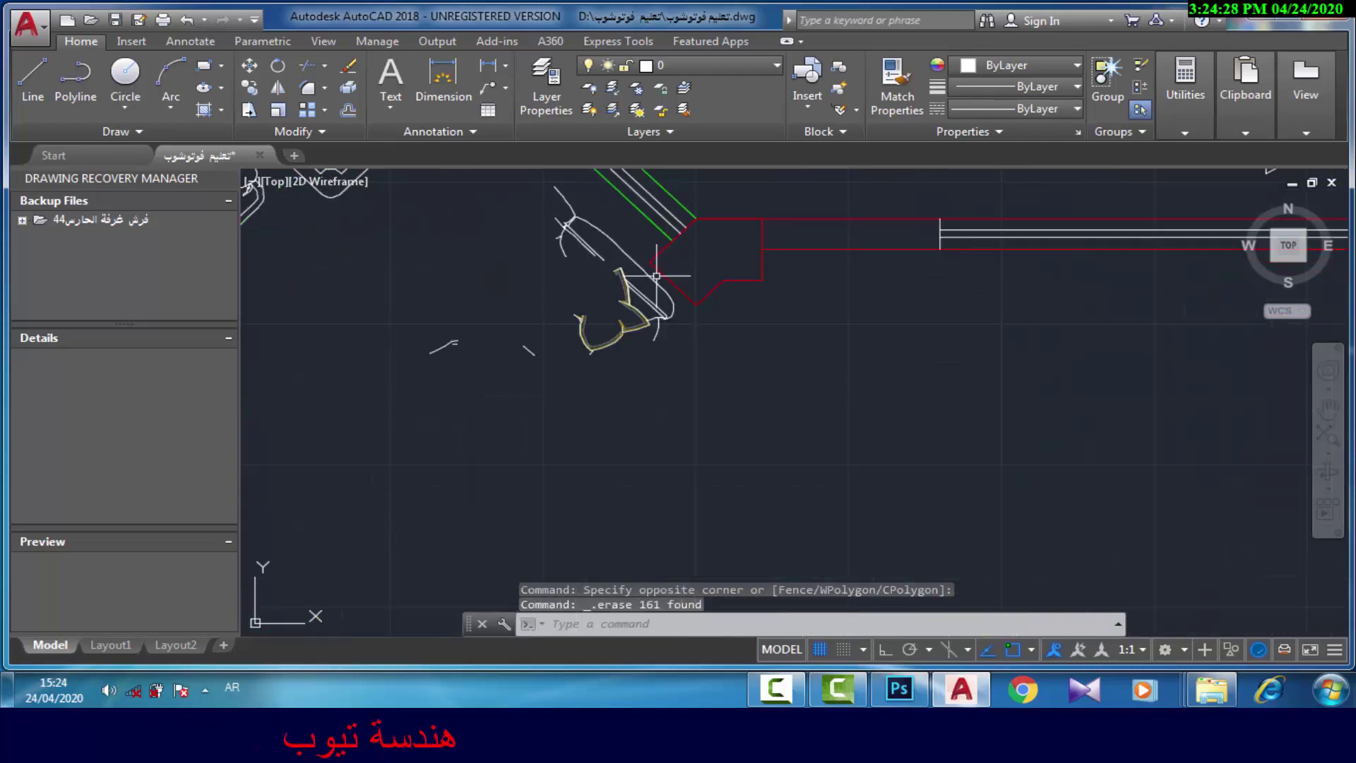
pyautogui.press('Delete')
pyautogui.scroll(2, 641, 244)
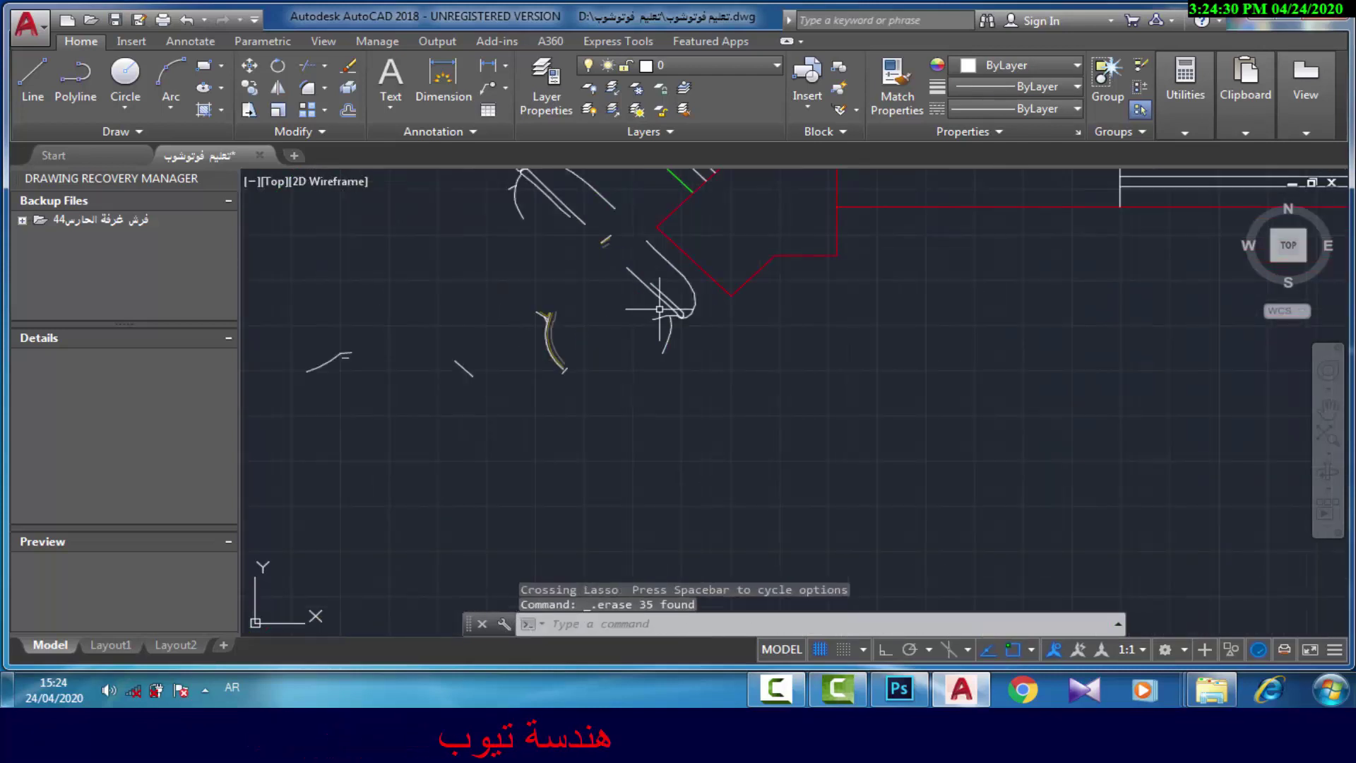
# Erase the curves and single leftover strokes around the angled corner.
pyautogui.click(706, 290)
pyautogui.click(508, 386)
pyautogui.press('Delete')
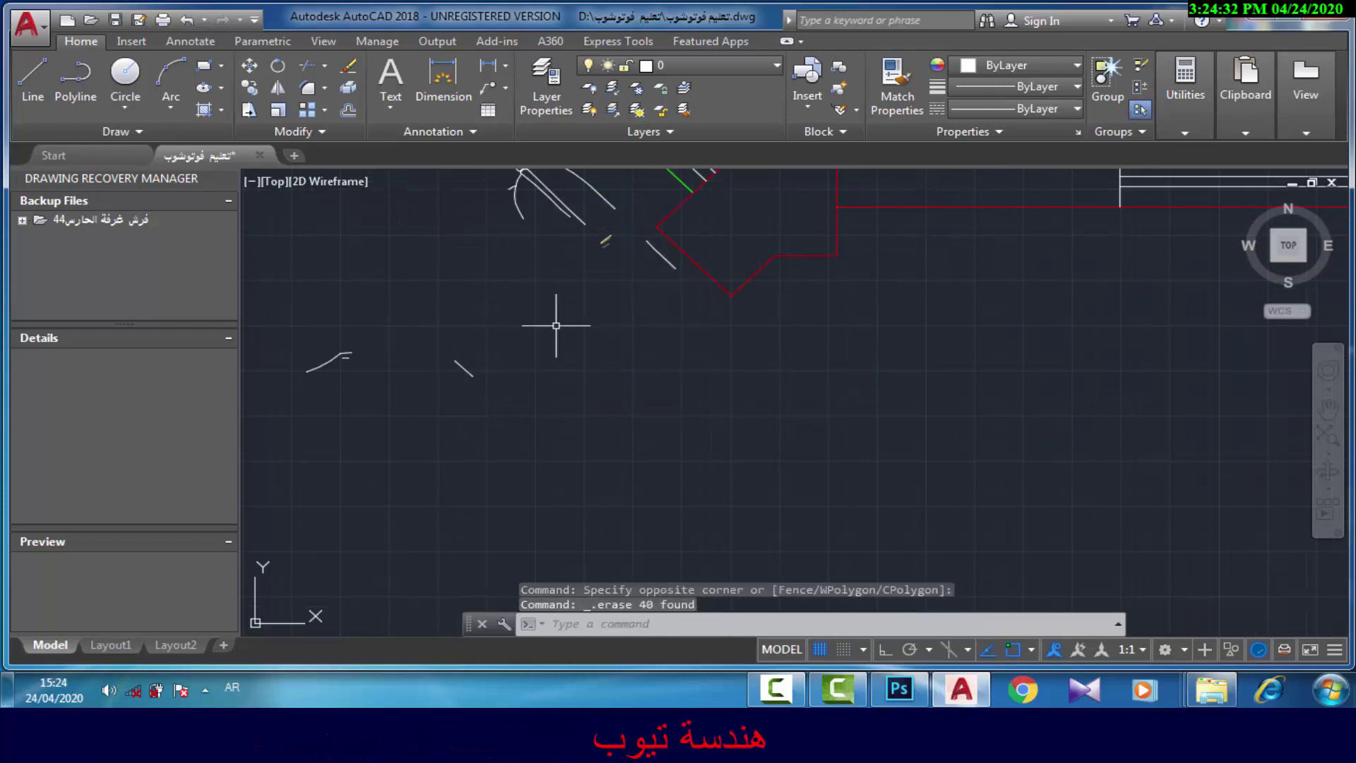
pyautogui.click(658, 245)
pyautogui.press('Delete')
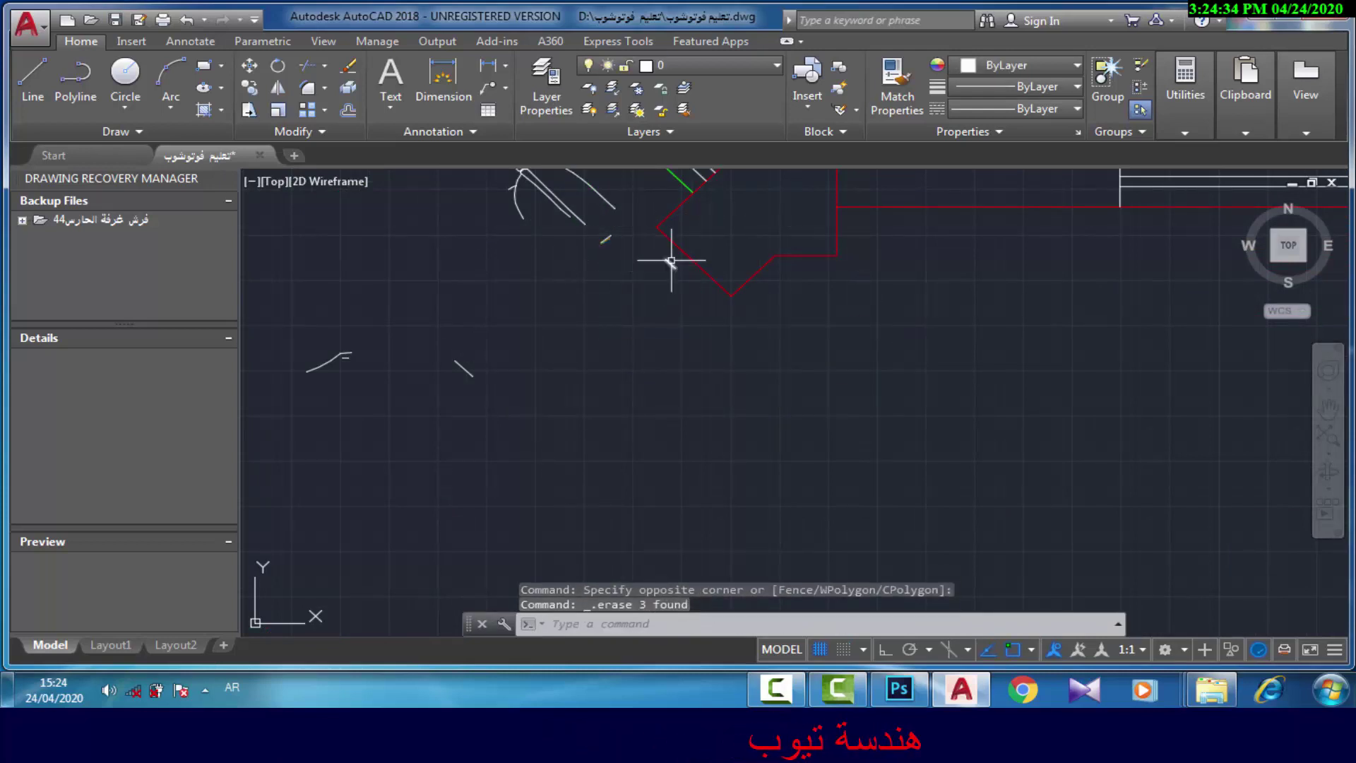
pyautogui.click(648, 269)
pyautogui.press('Delete')
pyautogui.scroll(-2, 630, 295)
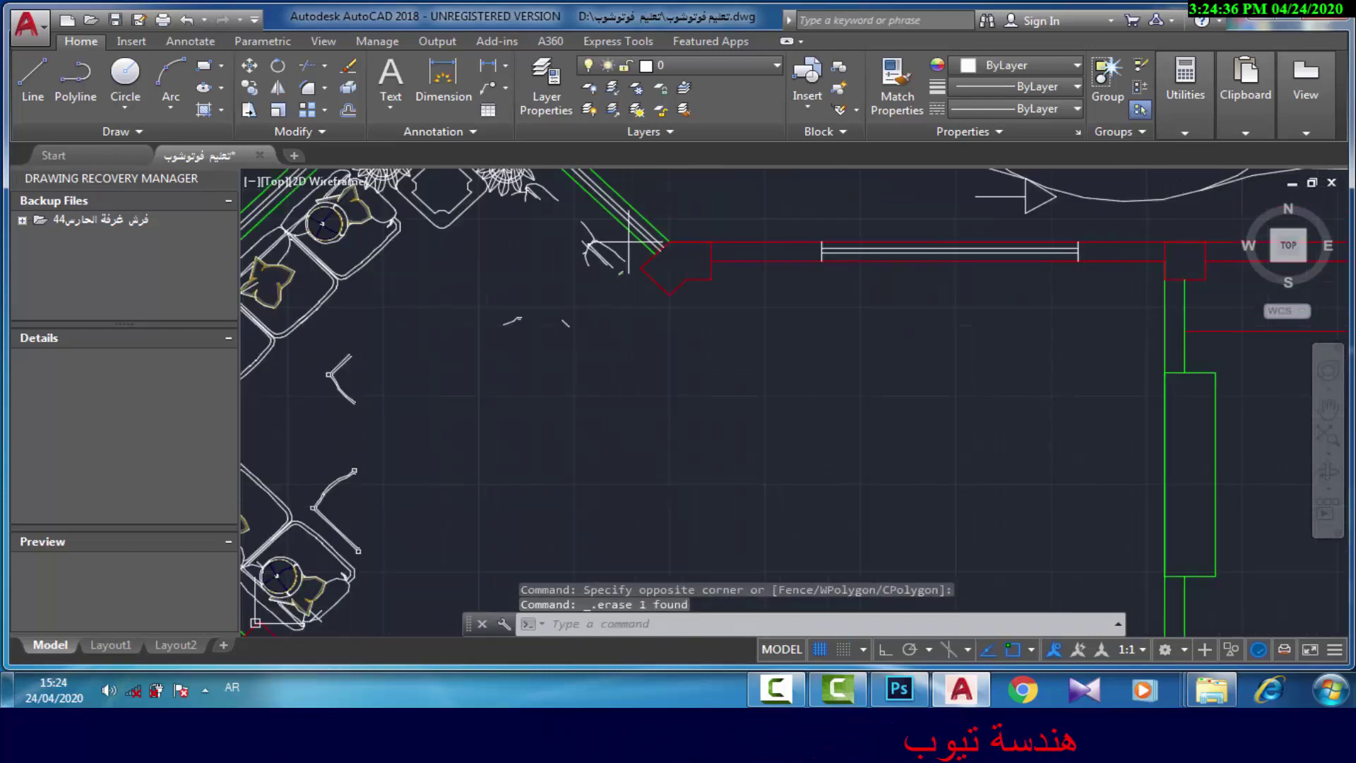
# Erase the remaining corner curves and the plant, diamond and flower objects.
pyautogui.click(660, 212)
pyautogui.click(438, 395)
pyautogui.press('Delete')
pyautogui.moveTo(542, 297); pyautogui.dragTo(641, 430)
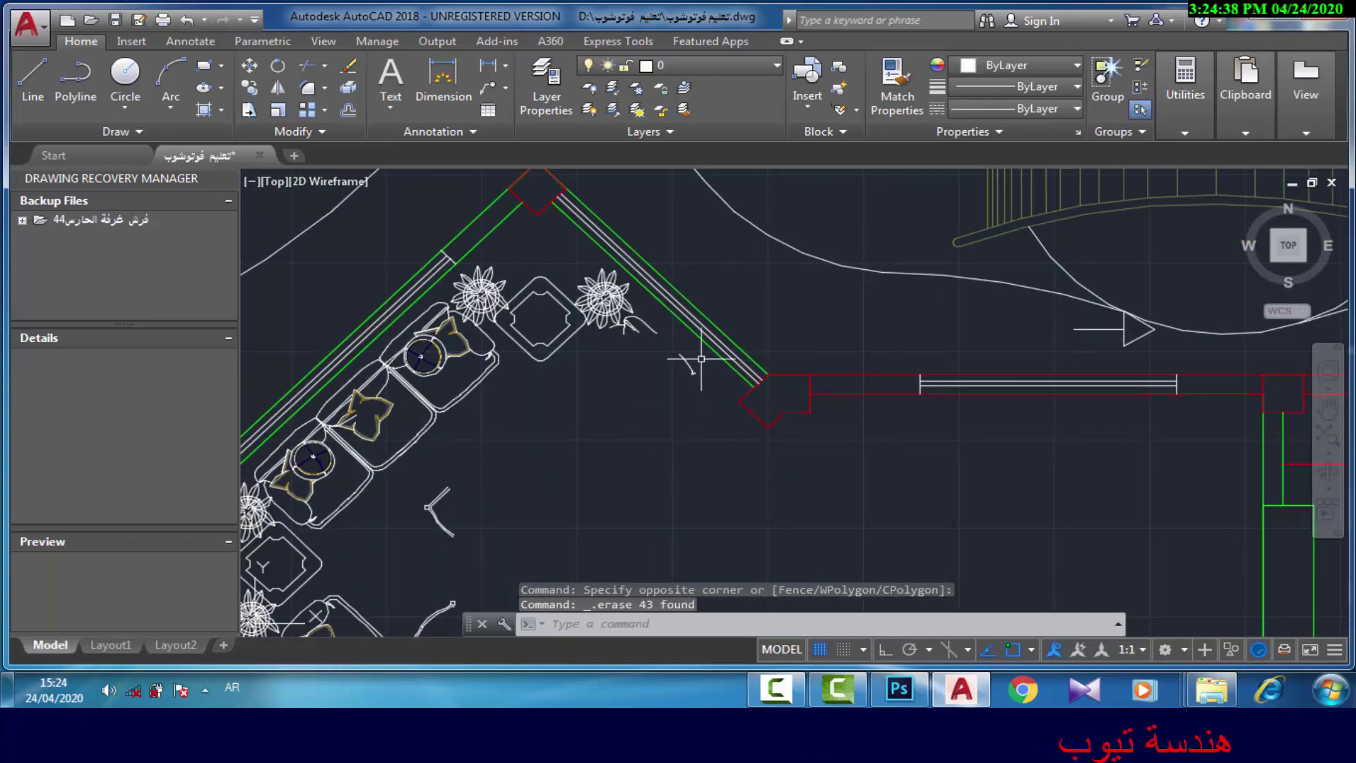
pyautogui.click(677, 353)
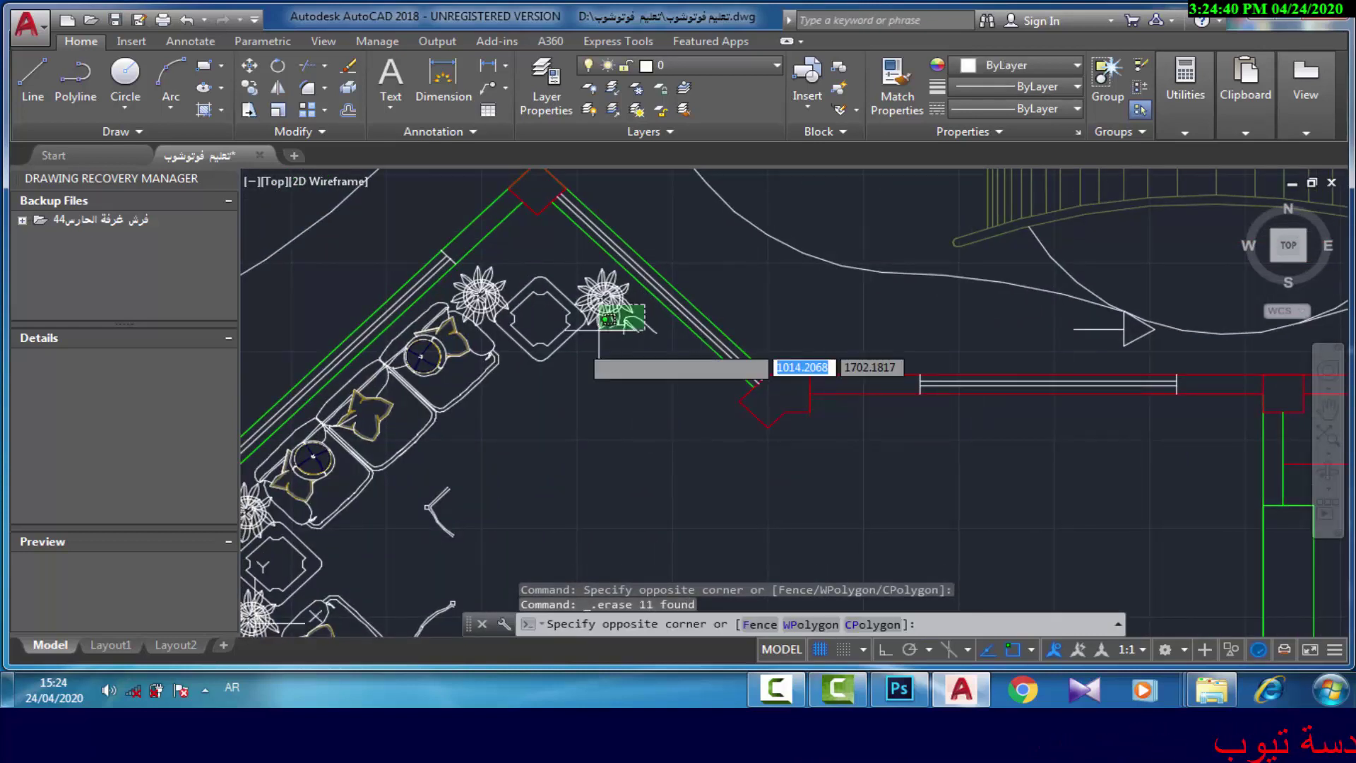
pyautogui.click(586, 304)
pyautogui.press('Delete')
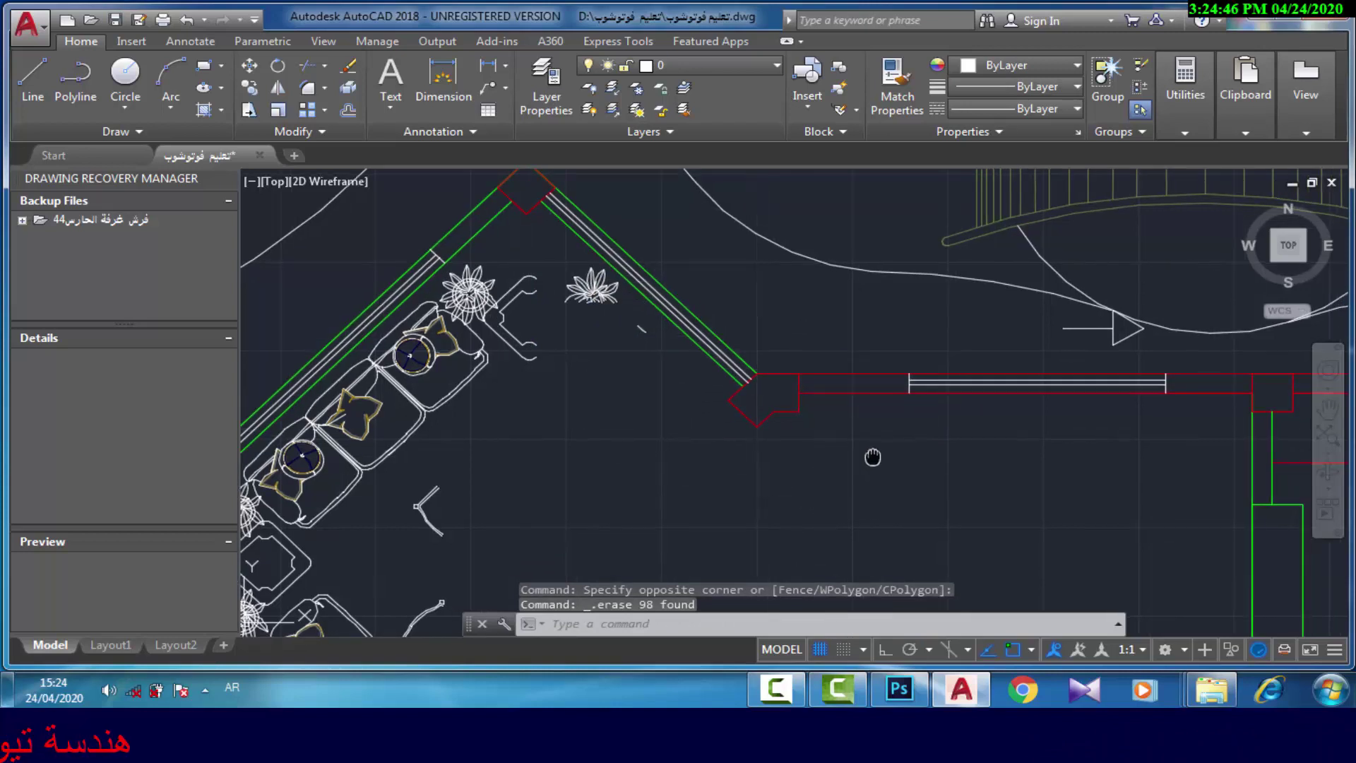
pyautogui.click(777, 688)
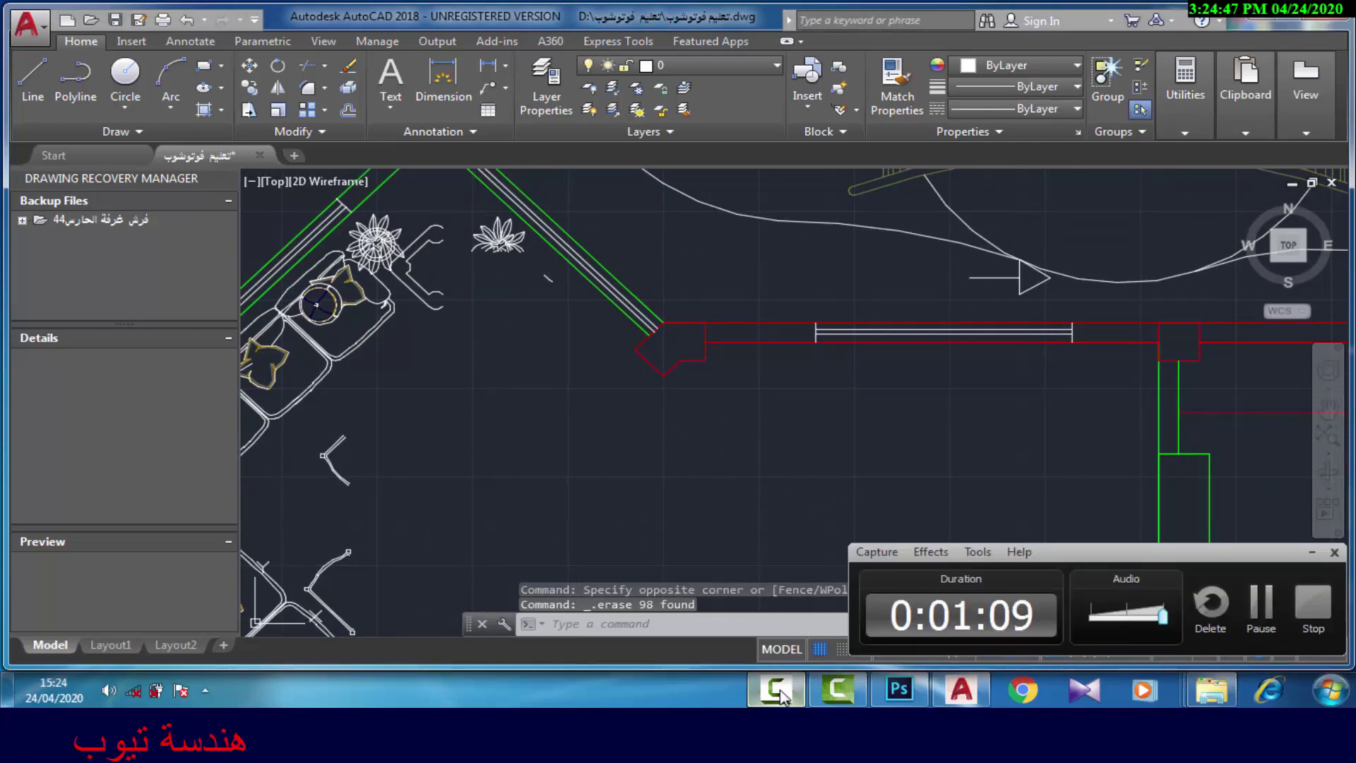
# Select the entire plan and set its colour to ByBlock.
pyautogui.click(1261, 606)
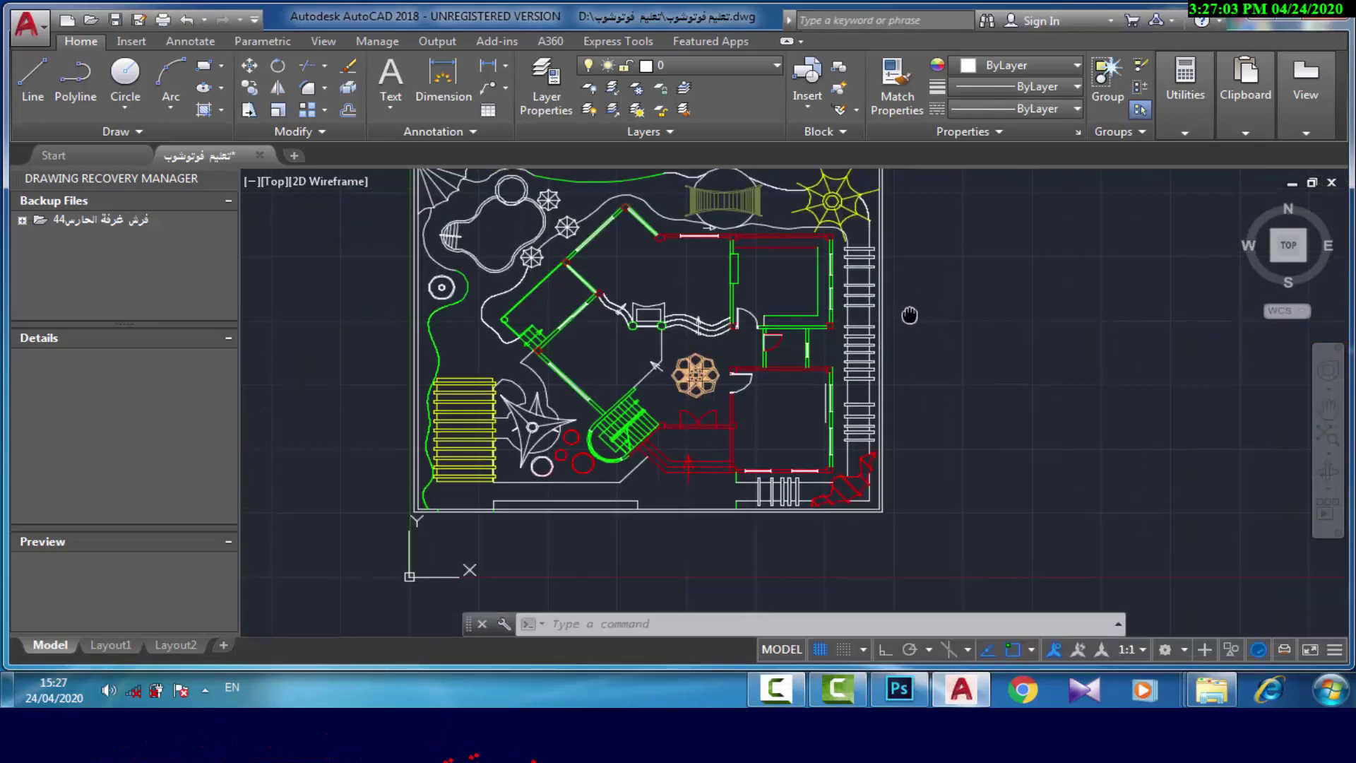
pyautogui.moveTo(908, 309); pyautogui.dragTo(940, 374)
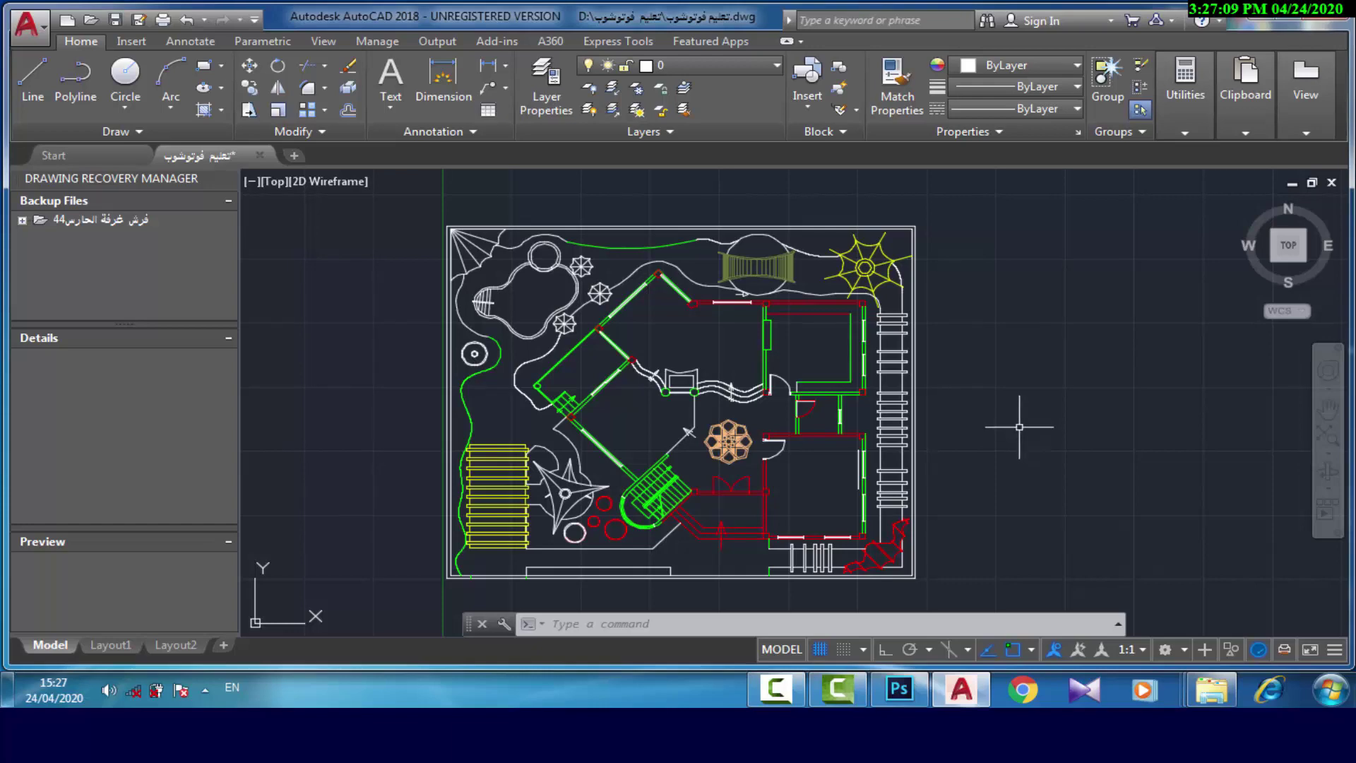
pyautogui.scroll(-2, 1018, 426)
pyautogui.click(1042, 255)
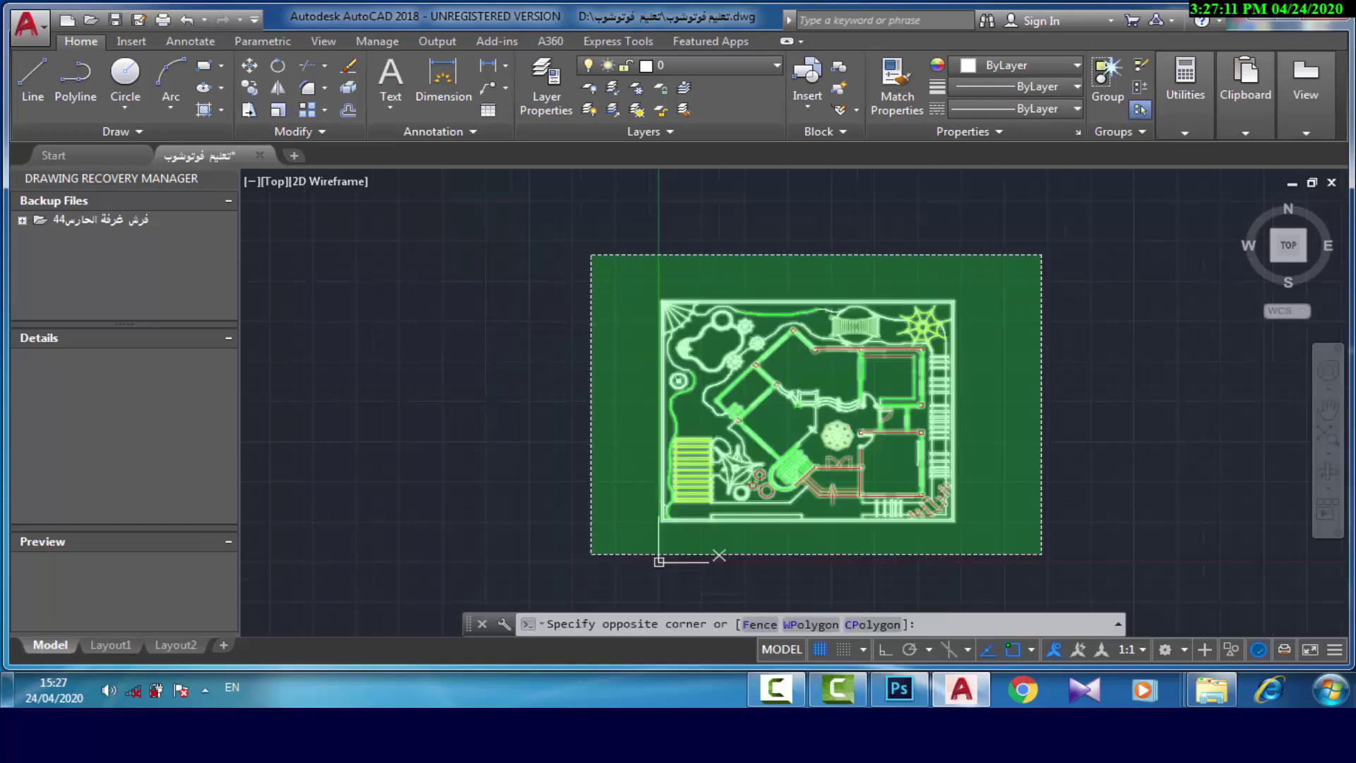
pyautogui.click(658, 561)
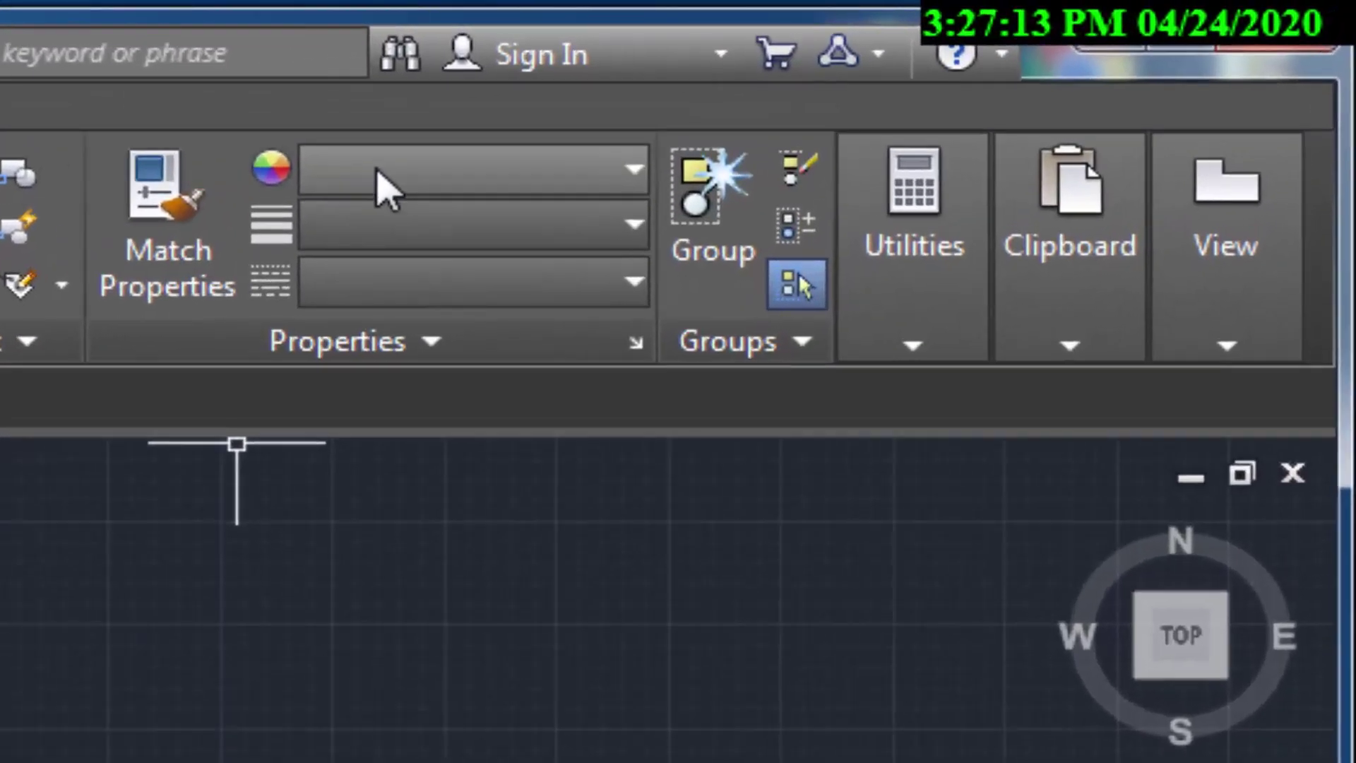
pyautogui.click(387, 181)
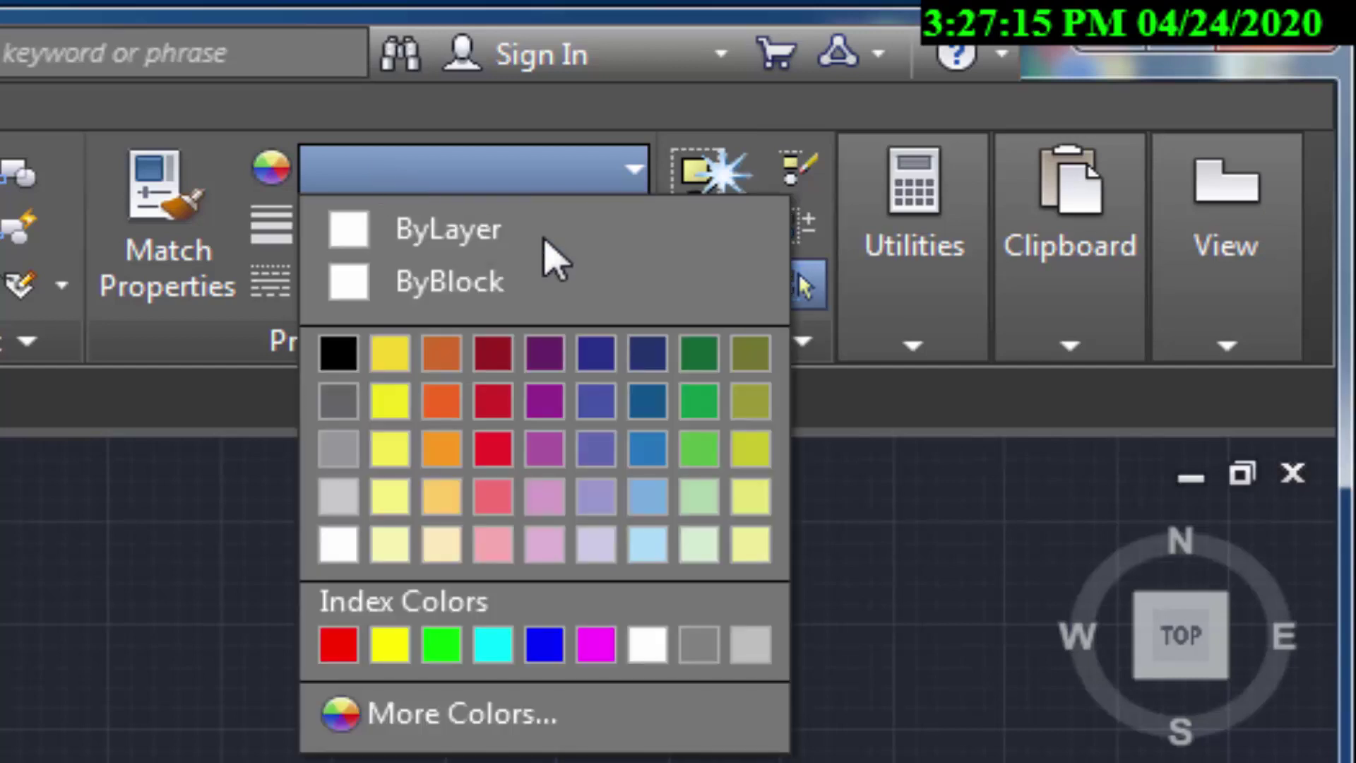
pyautogui.click(466, 283)
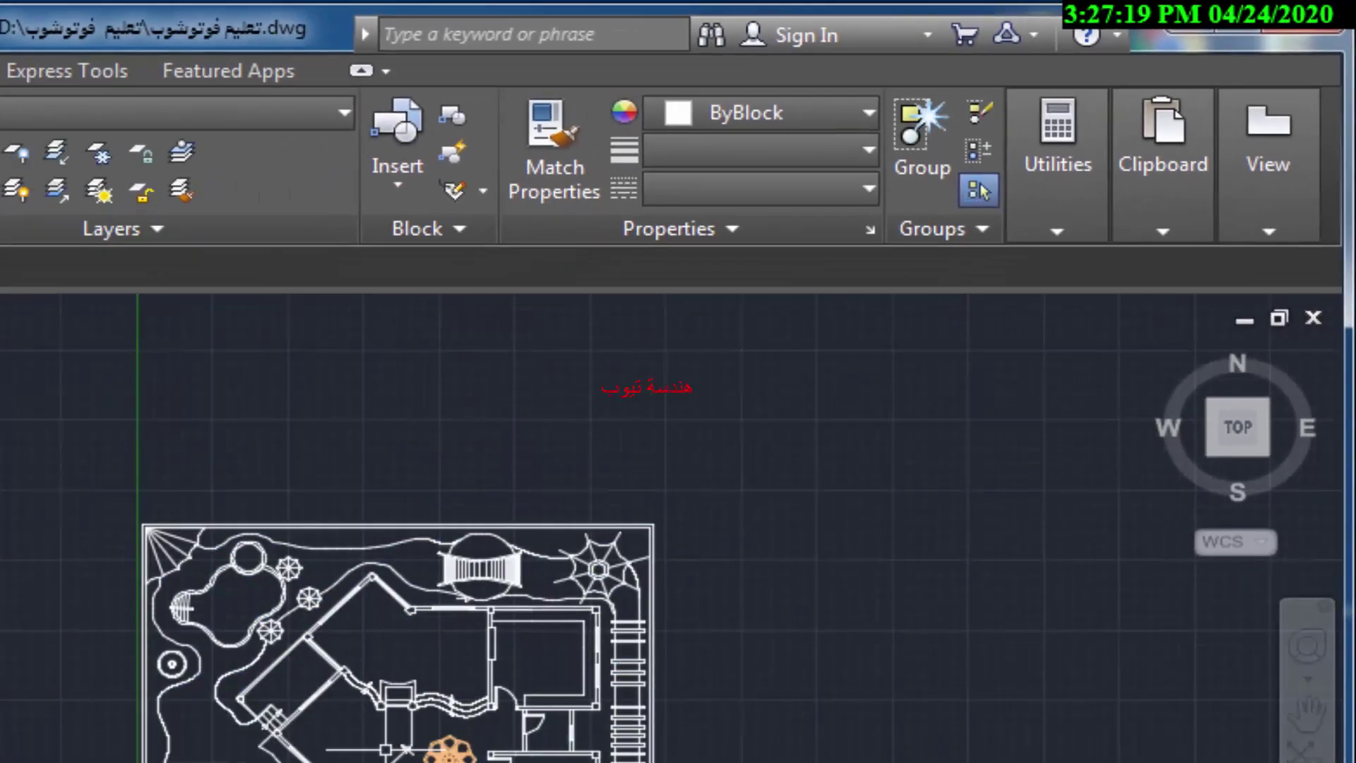
# Reselect the entire plan, set its lineweight to 0.00 mm, and deselect.
pyautogui.scroll(3, 764, 324)
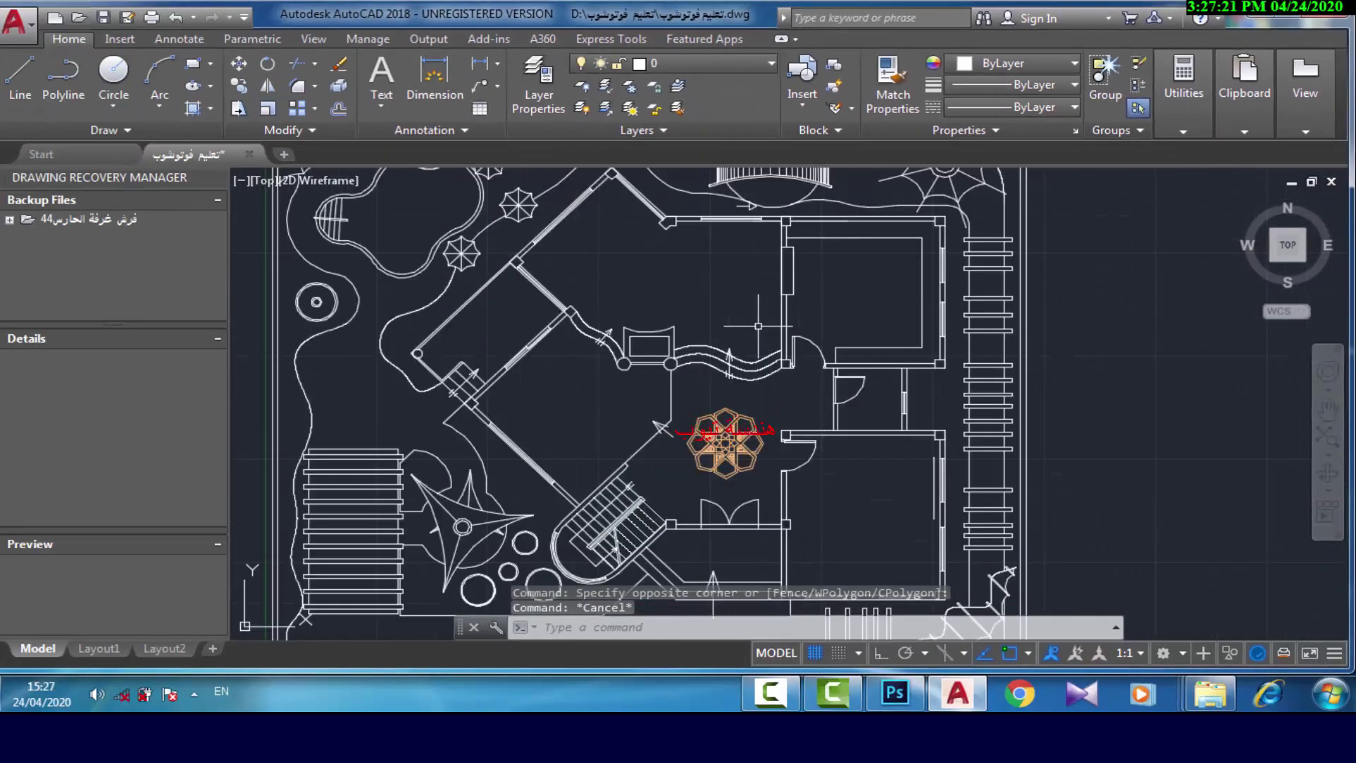
pyautogui.scroll(-5, 764, 324)
pyautogui.click(876, 245)
pyautogui.click(575, 469)
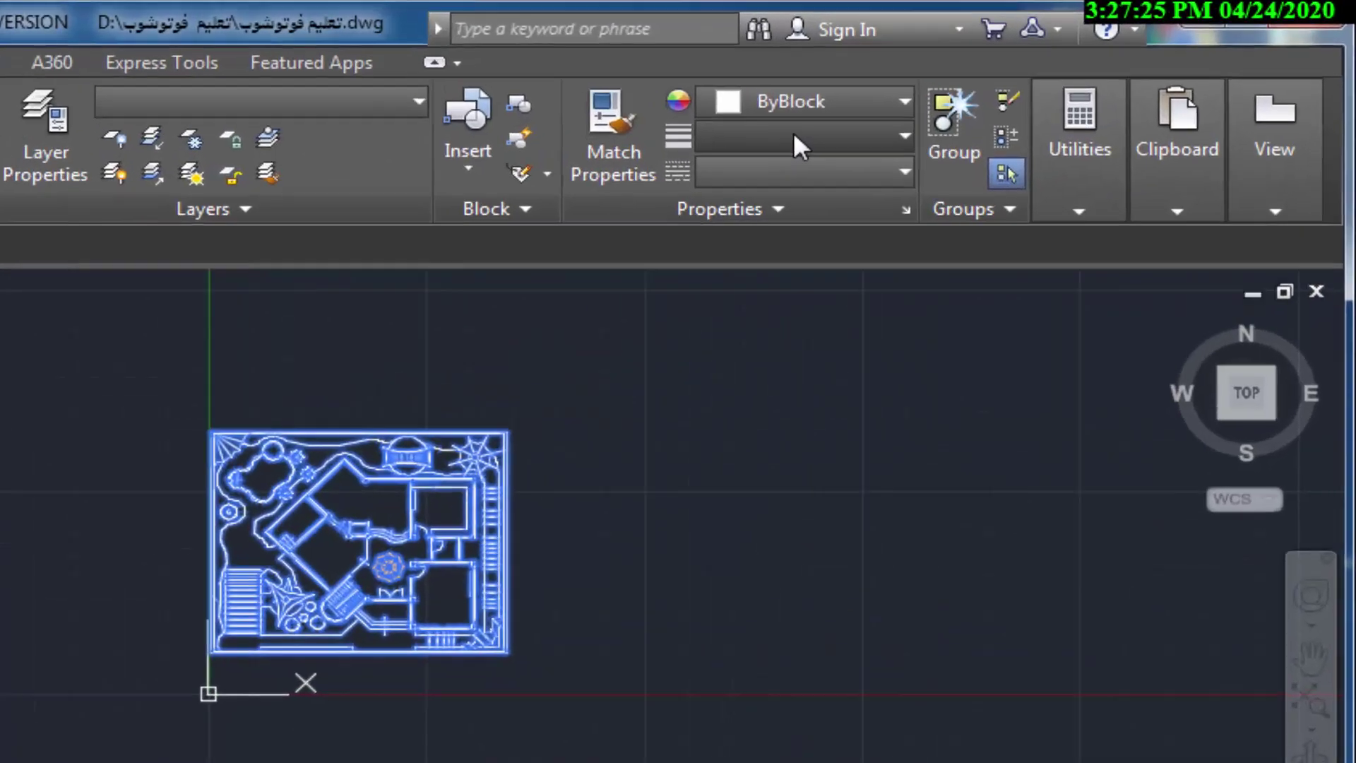
pyautogui.click(1007, 85)
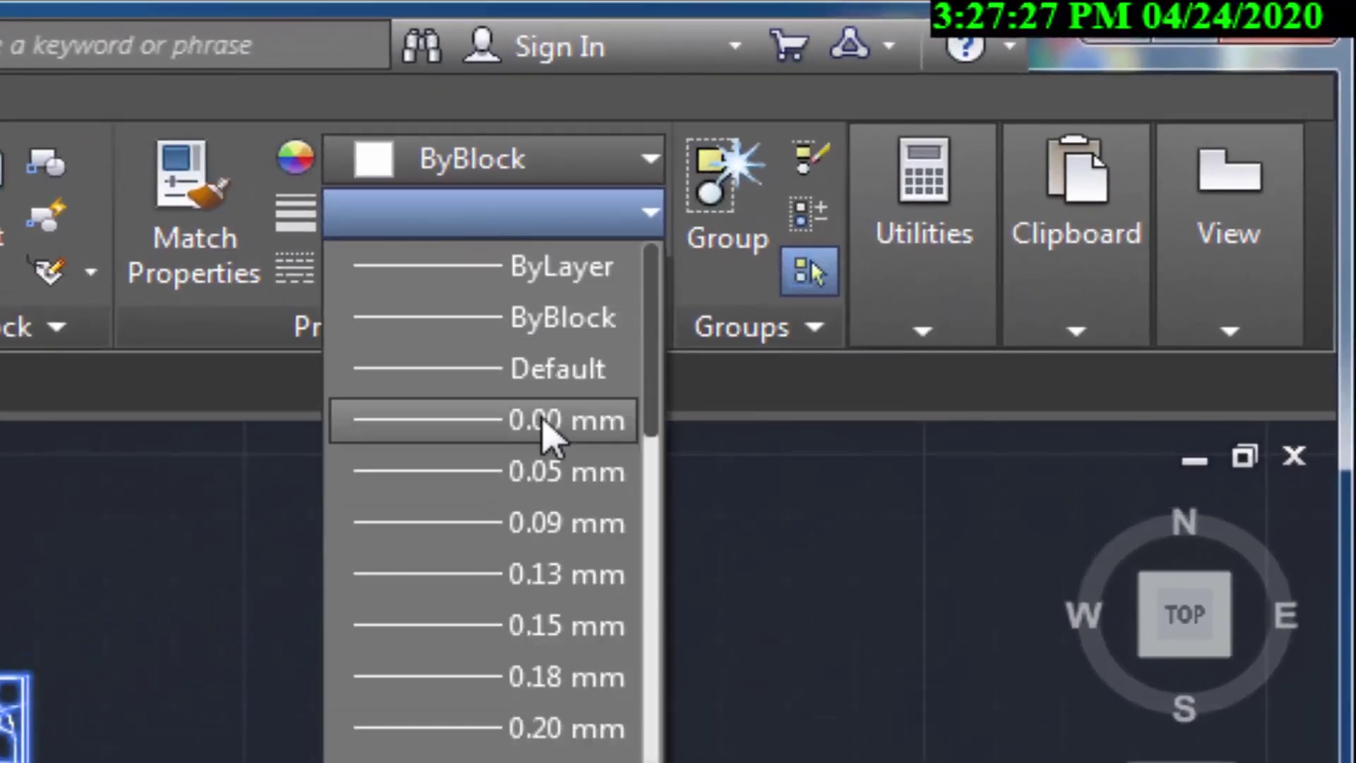
pyautogui.click(544, 422)
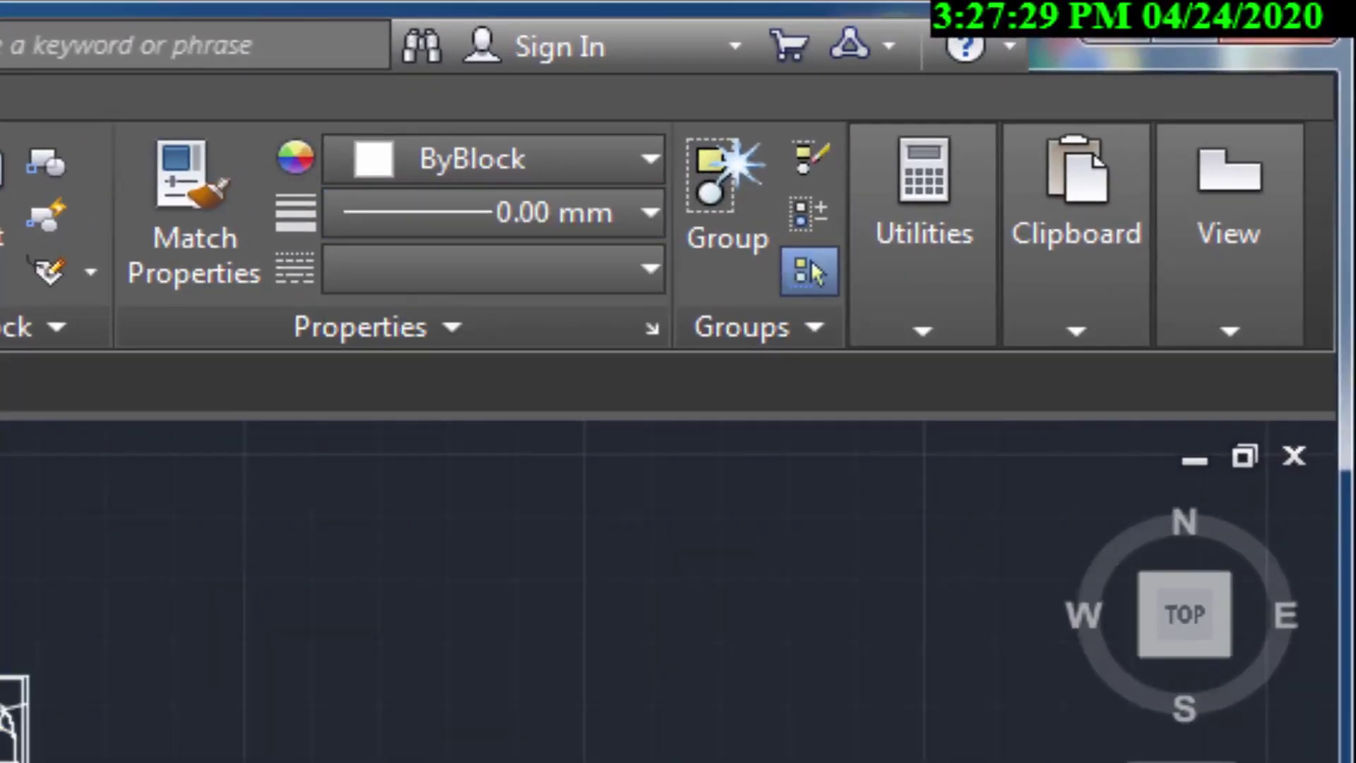
pyautogui.press('Escape')
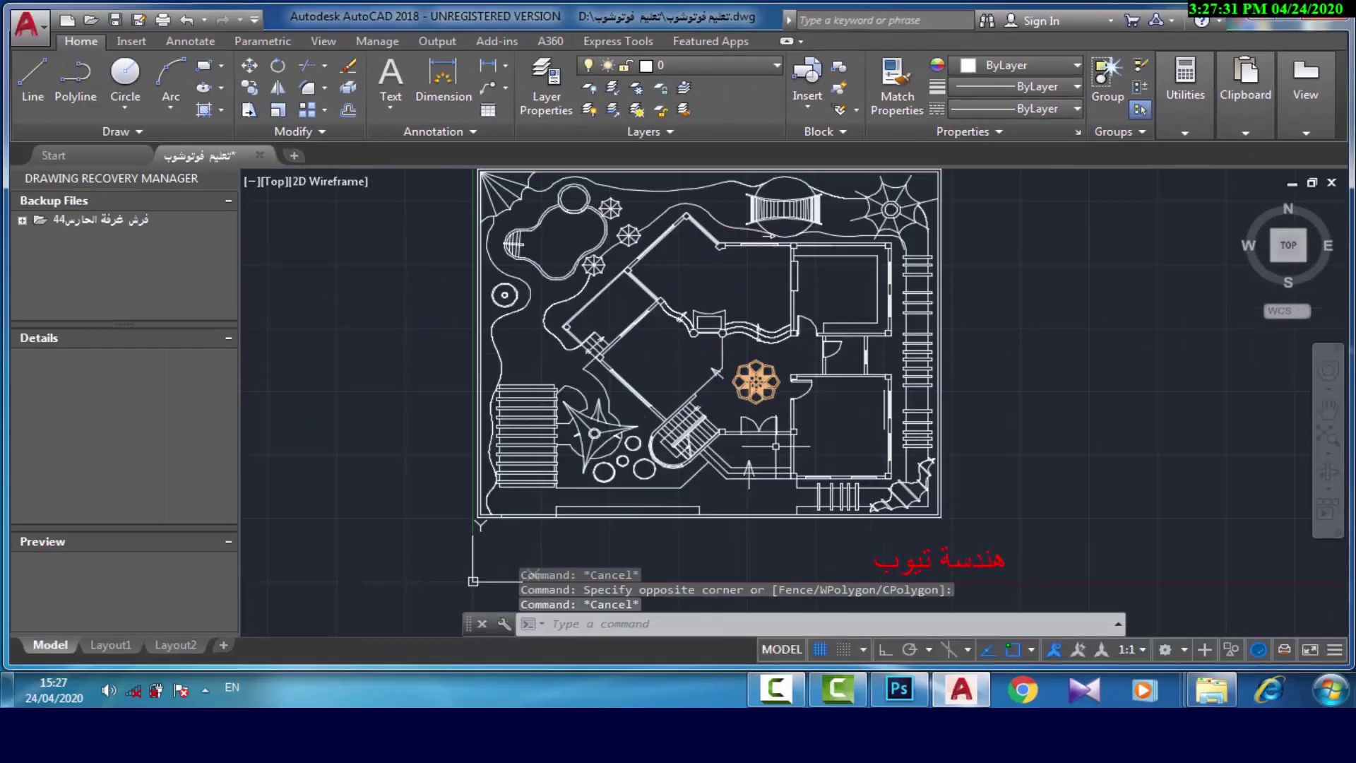
pyautogui.scroll(2, 784, 423)
pyautogui.scroll(2, 639, 272)
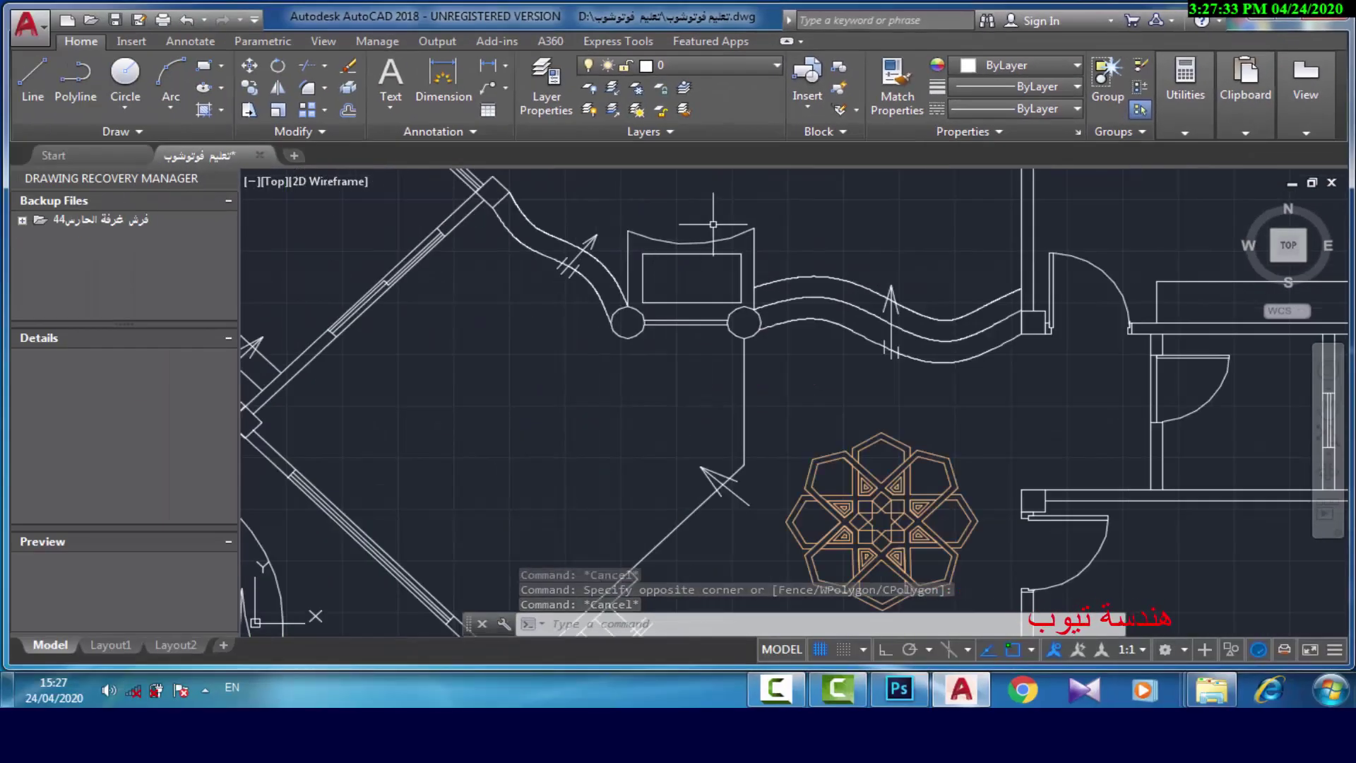
pyautogui.scroll(2, 649, 247)
pyautogui.click(783, 257)
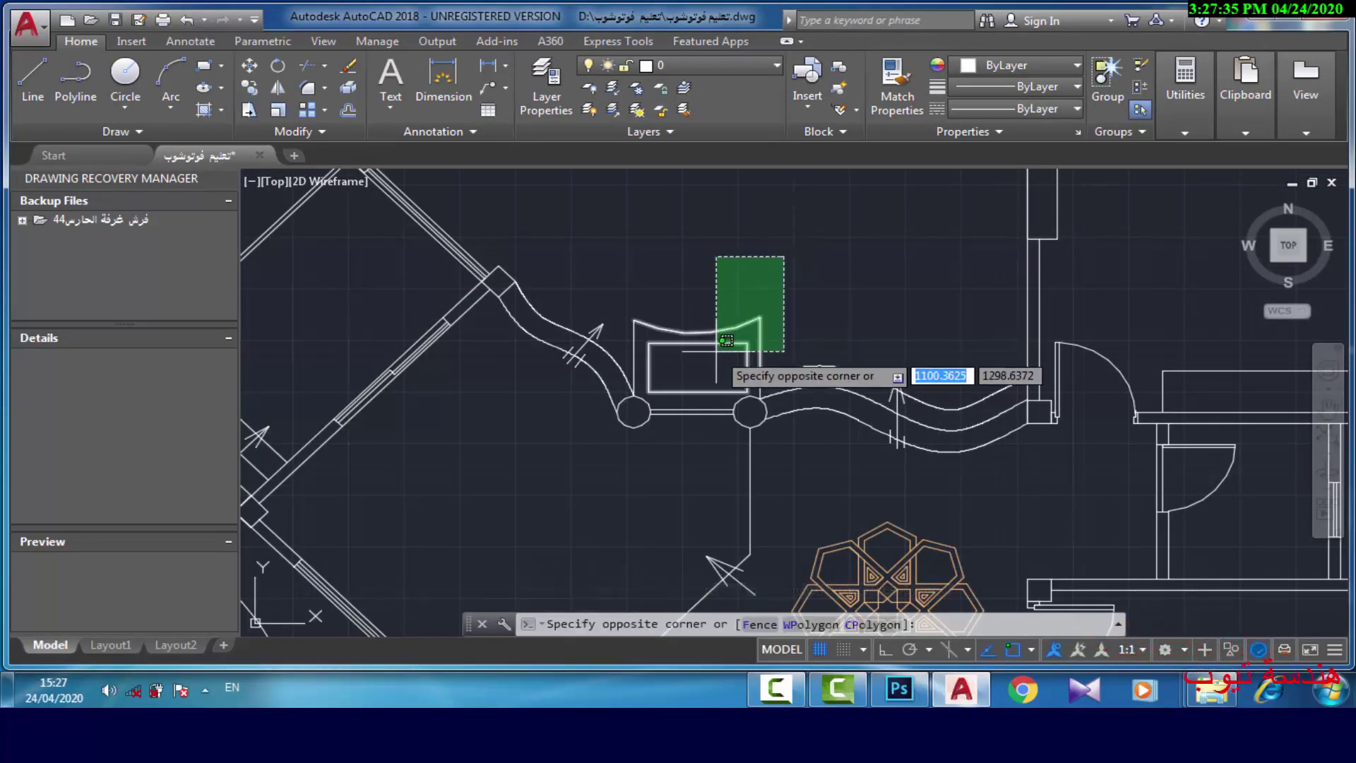
pyautogui.press('Escape')
pyautogui.scroll(-5, 782, 311)
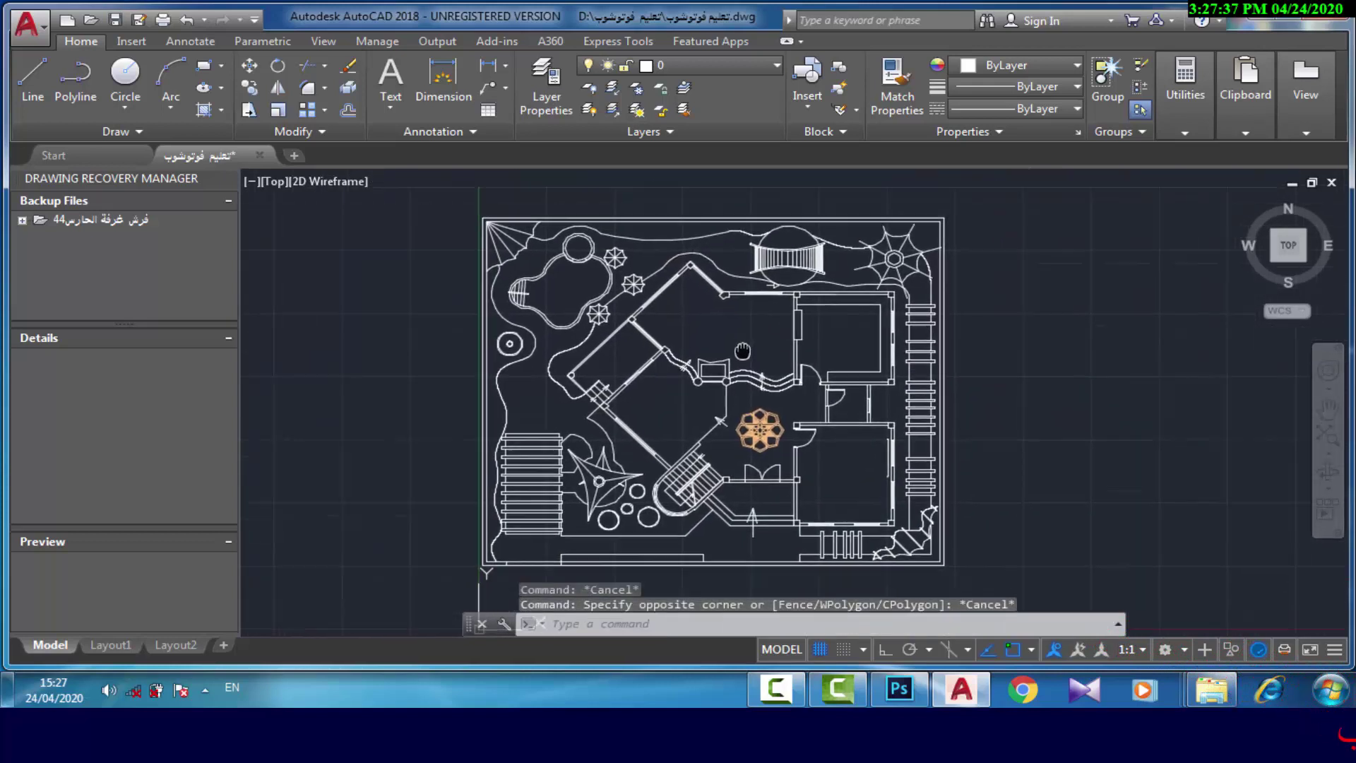
pyautogui.scroll(-2, 747, 313)
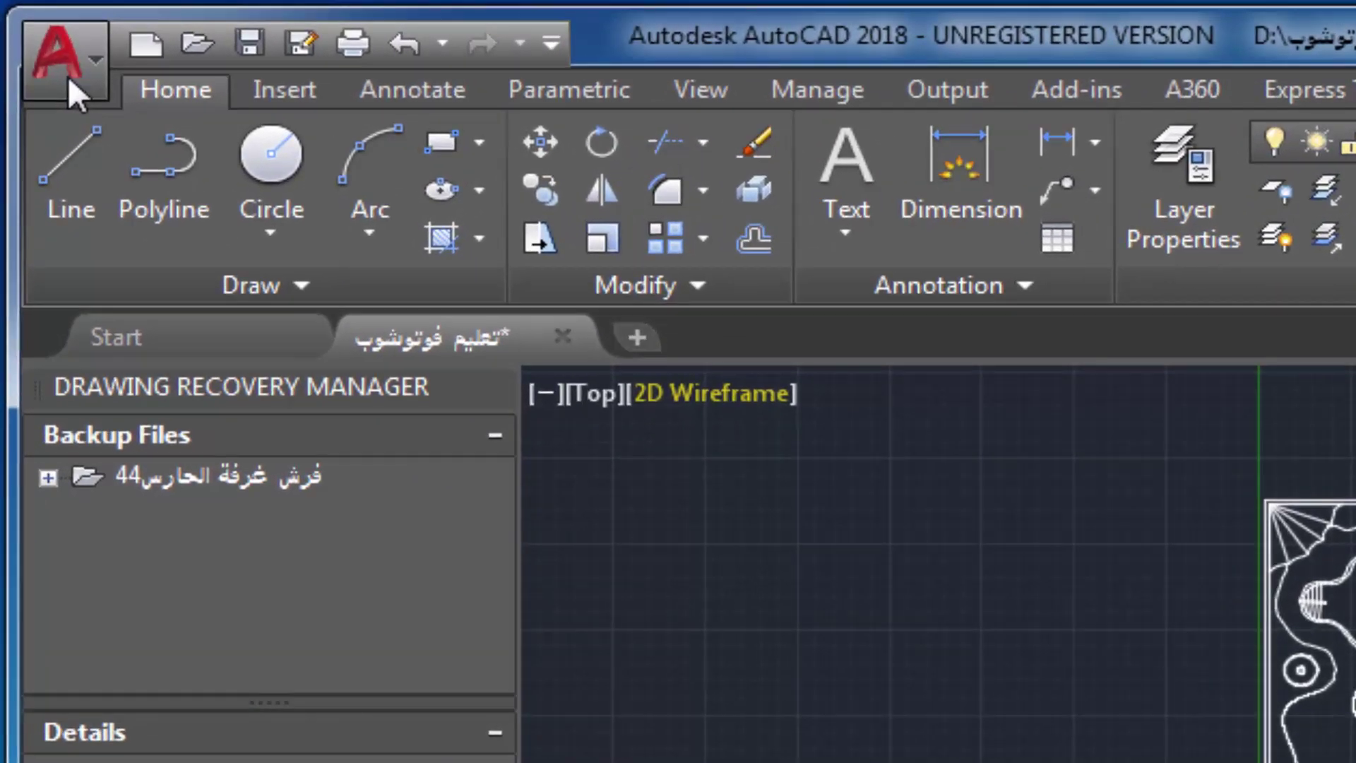
# Open Manage Plotters from the Application menu's Print options.
pyautogui.click(31, 35)
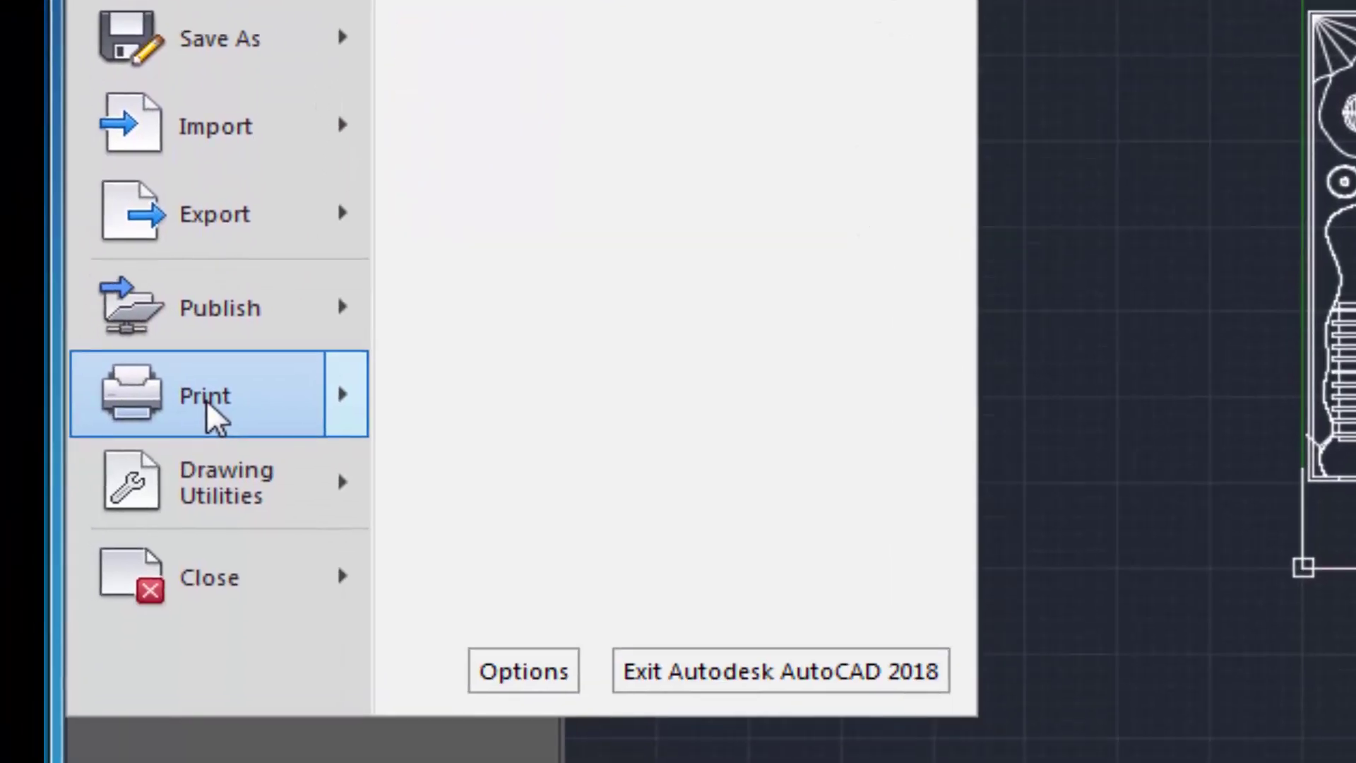
pyautogui.click(336, 401)
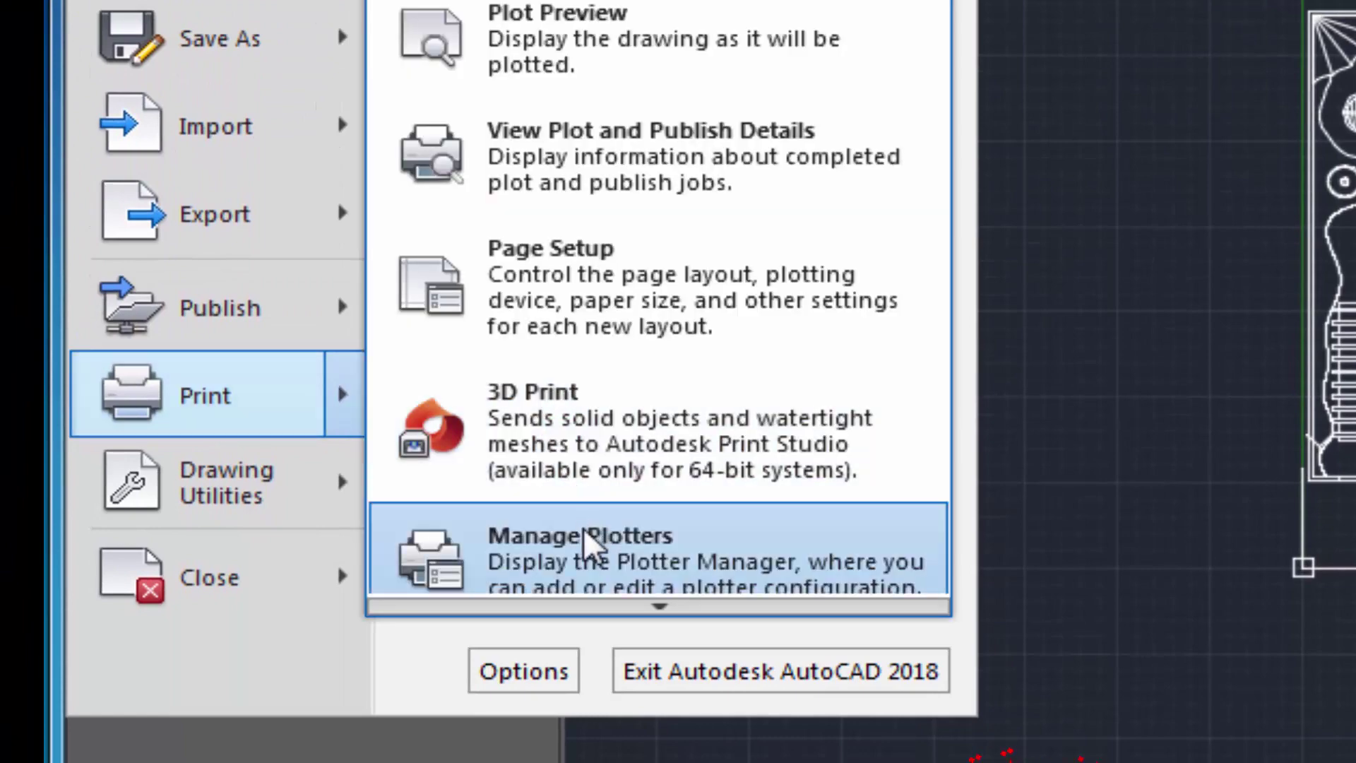
pyautogui.click(590, 544)
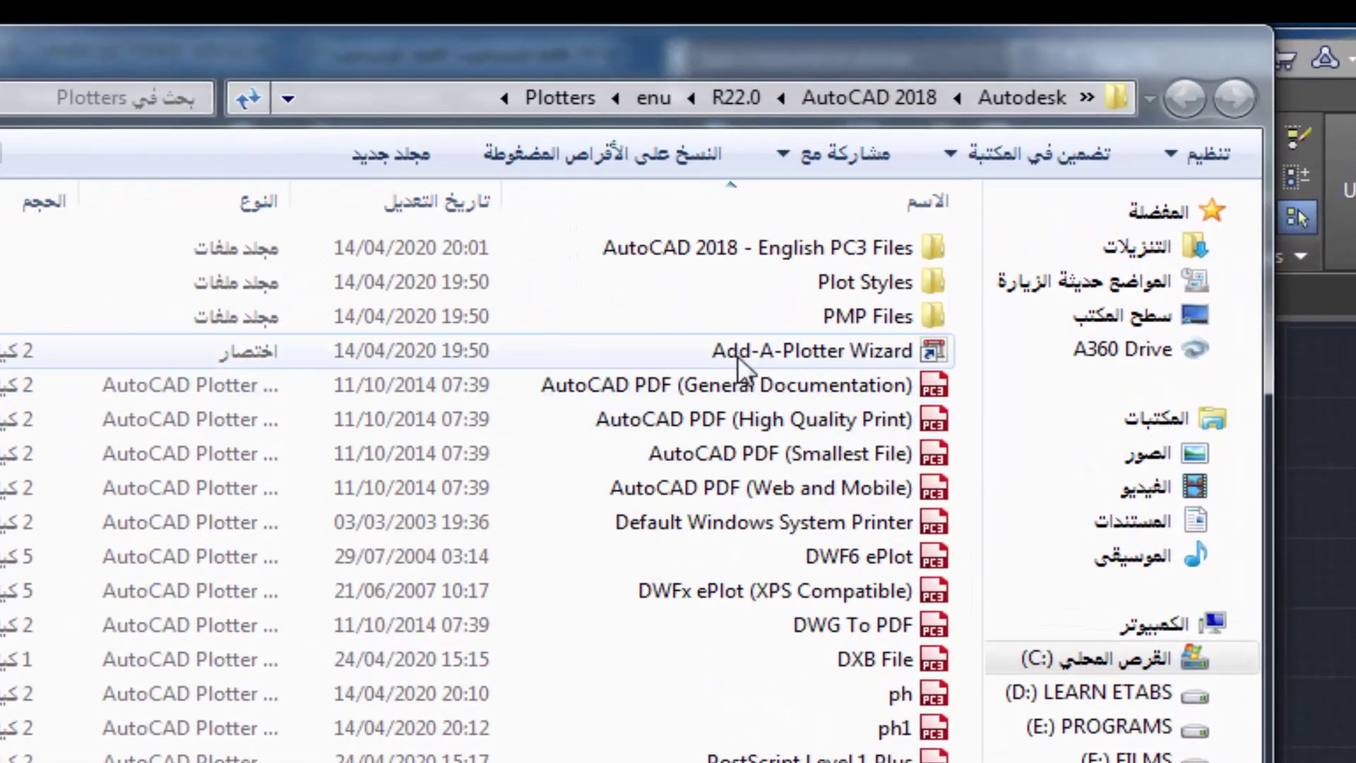
# Create a local Adobe PostScript Level 1 Plus plotter named 'photoshop', then close the folder.
pyautogui.doubleClick(822, 355)
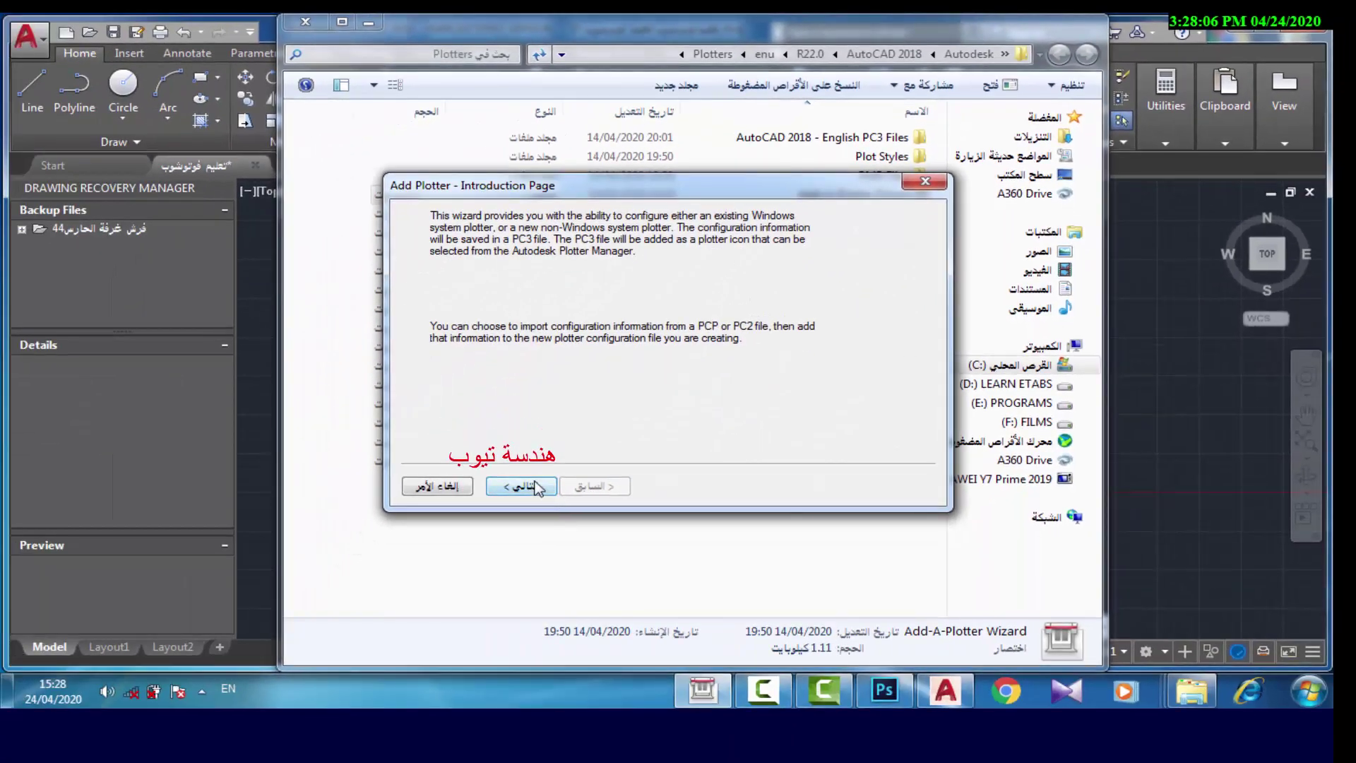
pyautogui.click(517, 514)
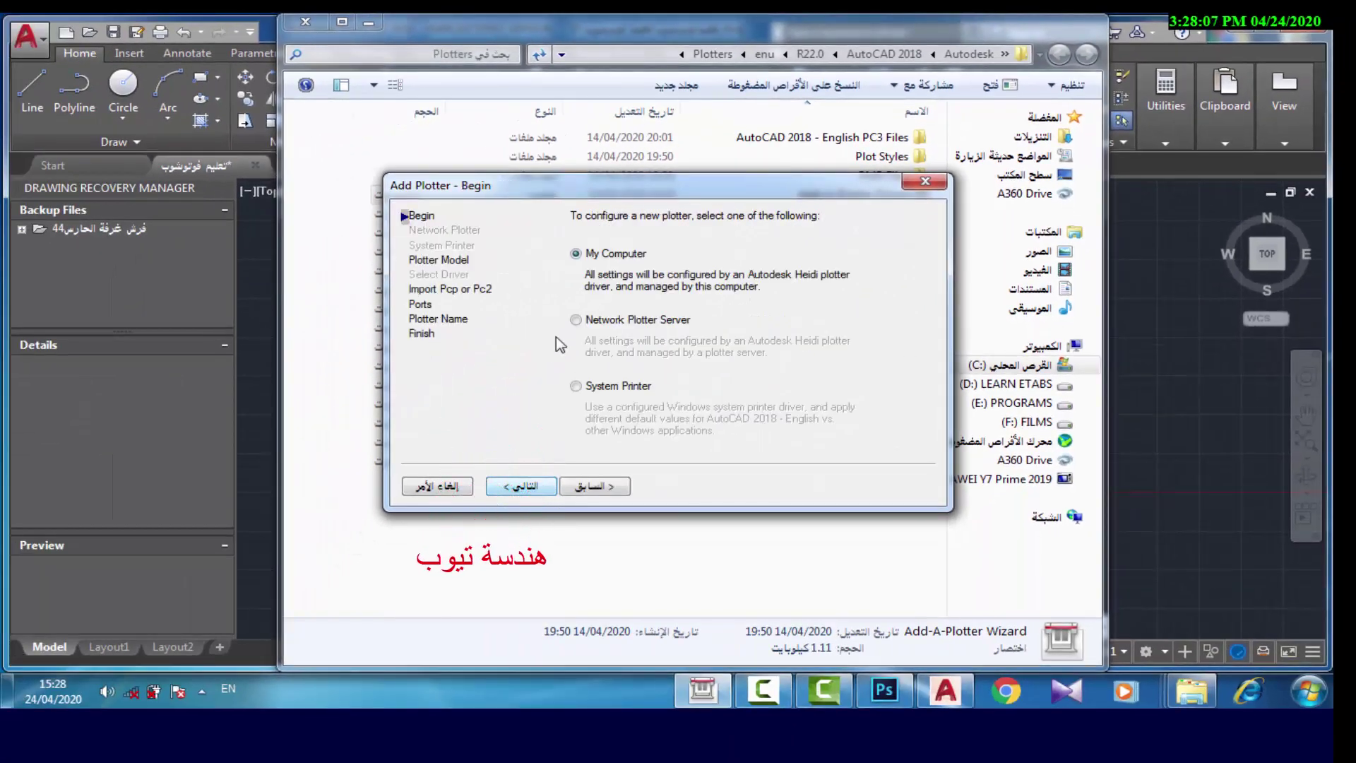
pyautogui.click(527, 488)
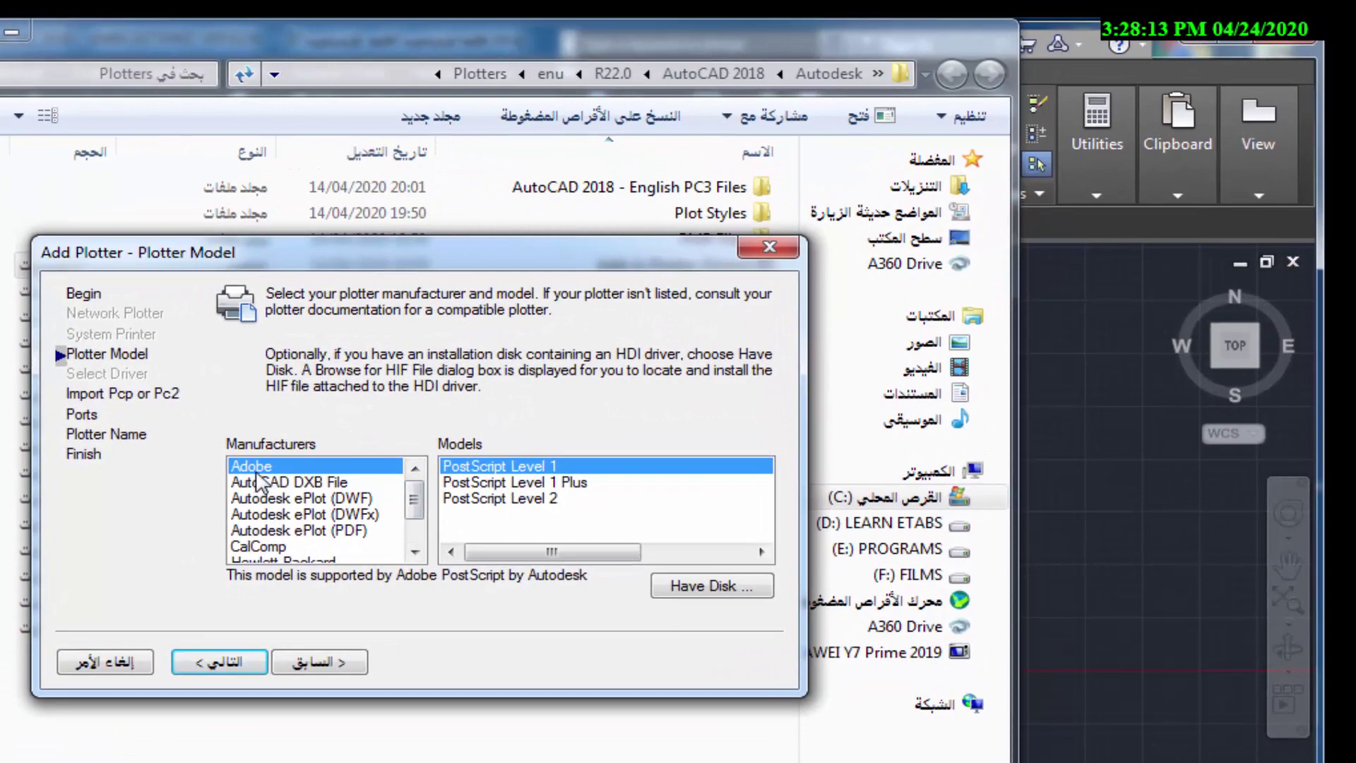
pyautogui.click(536, 483)
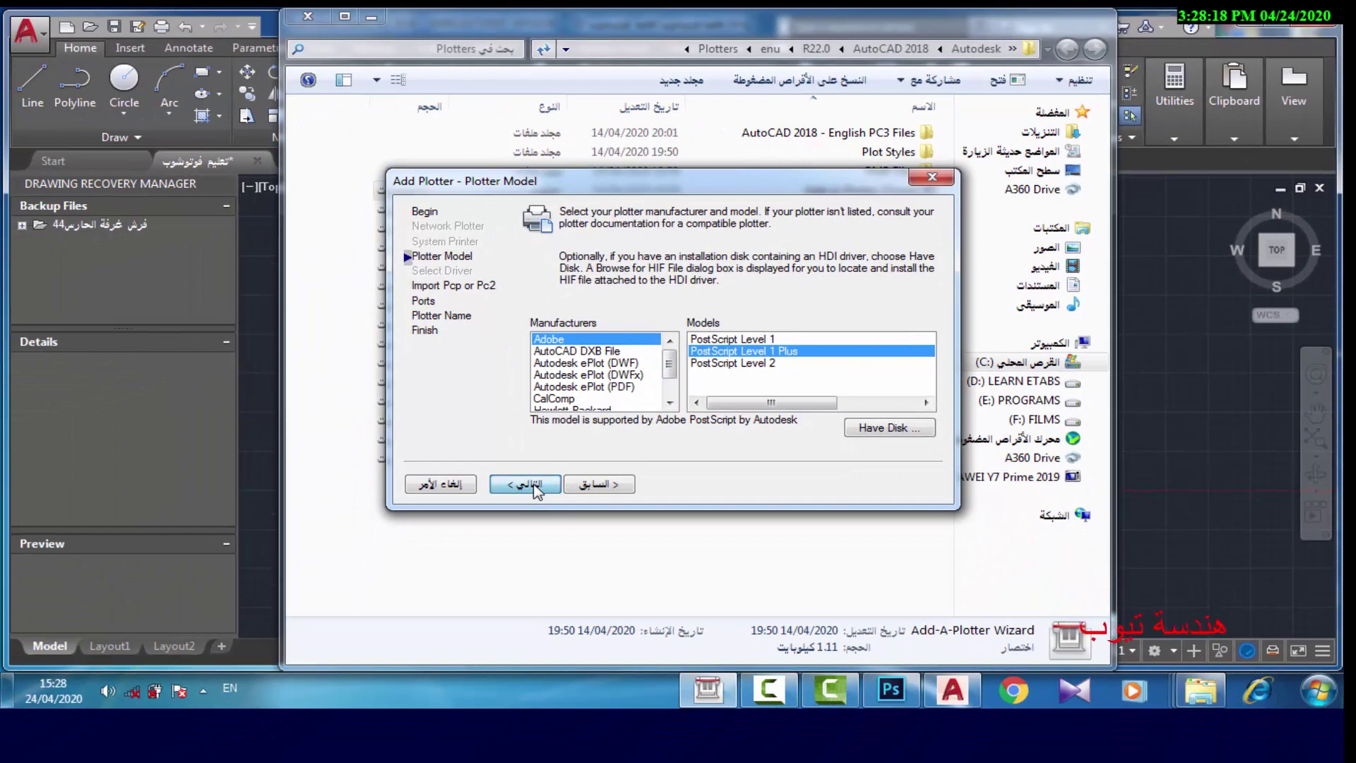
pyautogui.click(536, 485)
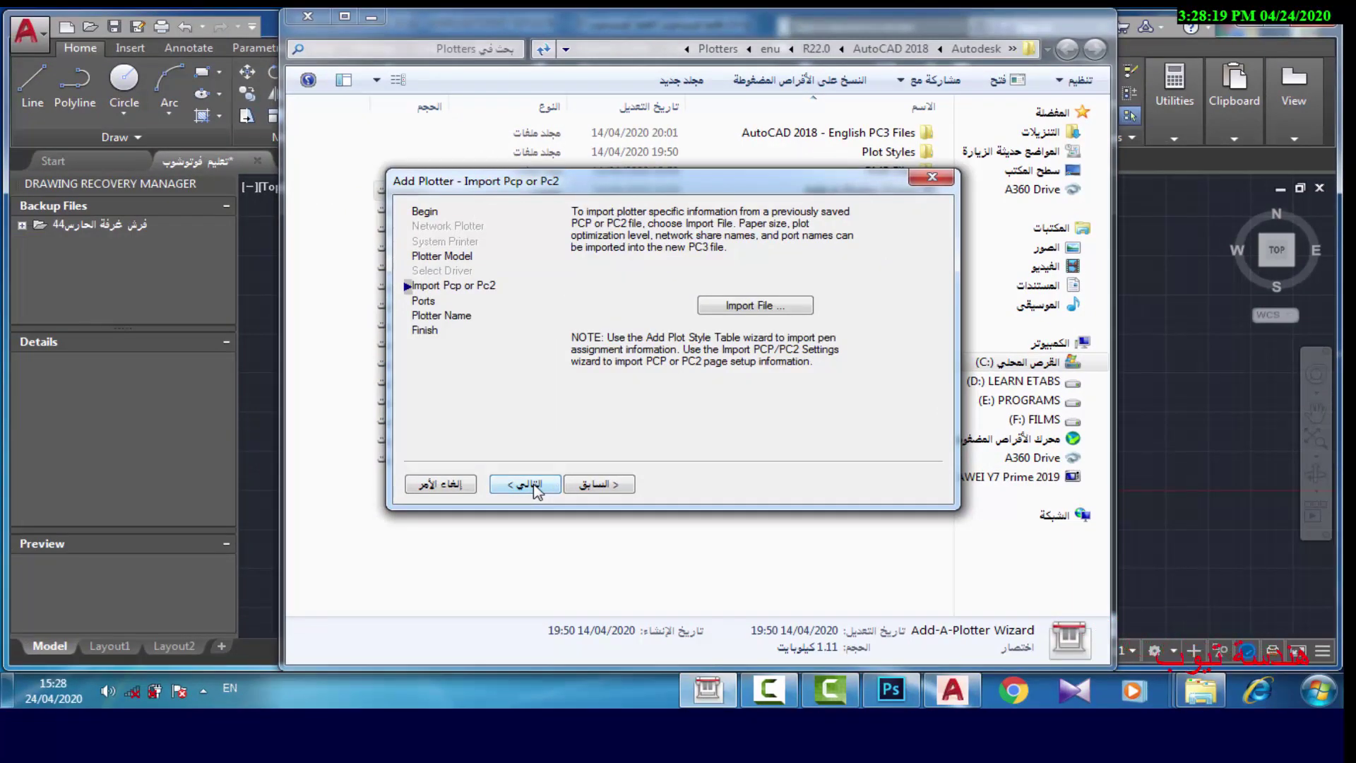
pyautogui.click(535, 485)
pyautogui.click(535, 484)
pyautogui.write('photoshop')
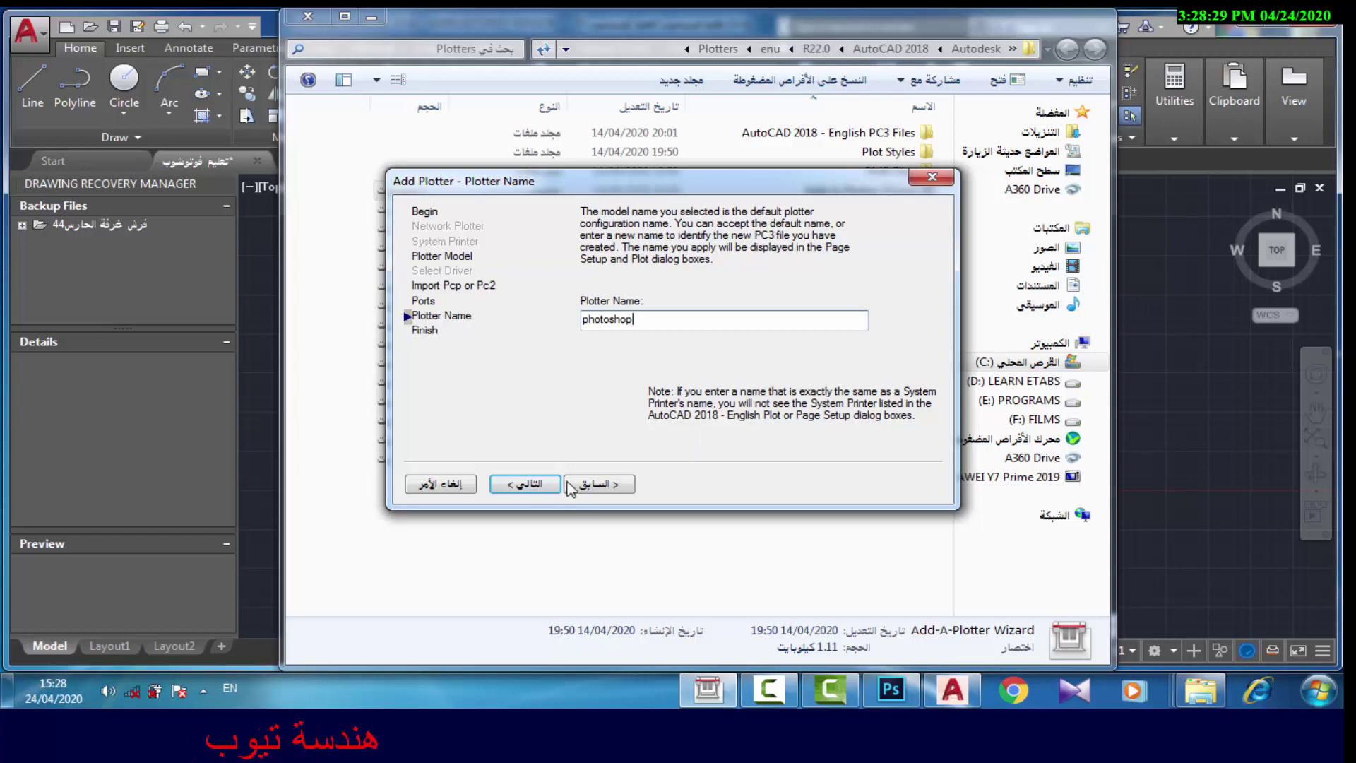
pyautogui.click(538, 486)
pyautogui.click(524, 485)
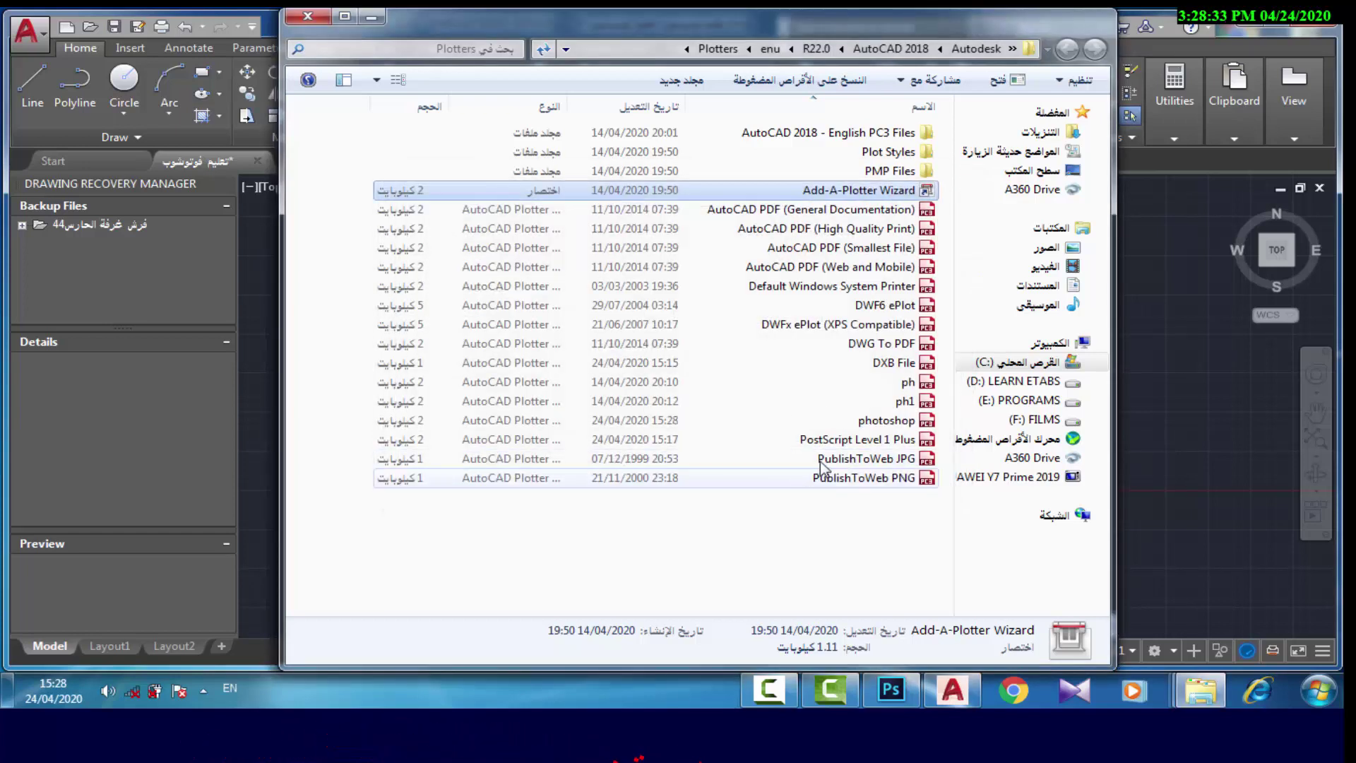
pyautogui.click(904, 422)
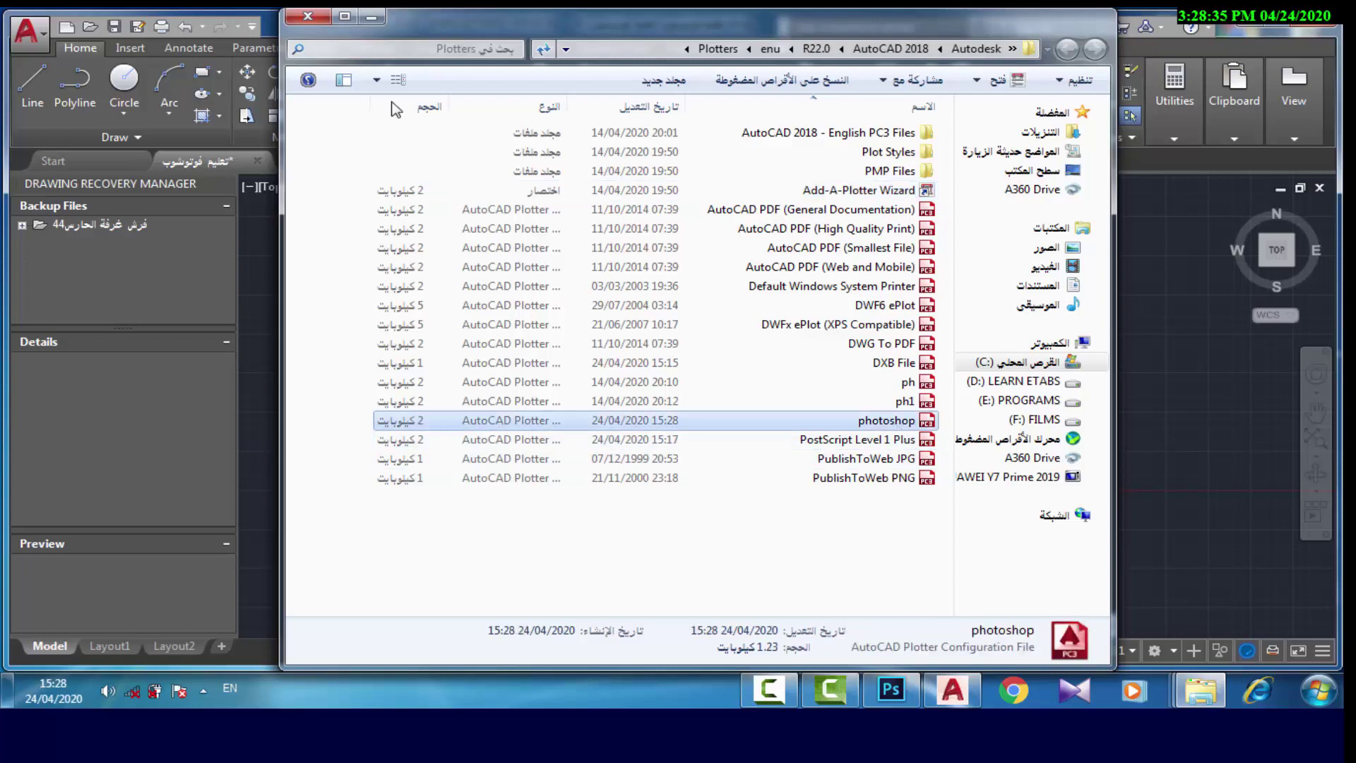
pyautogui.click(309, 18)
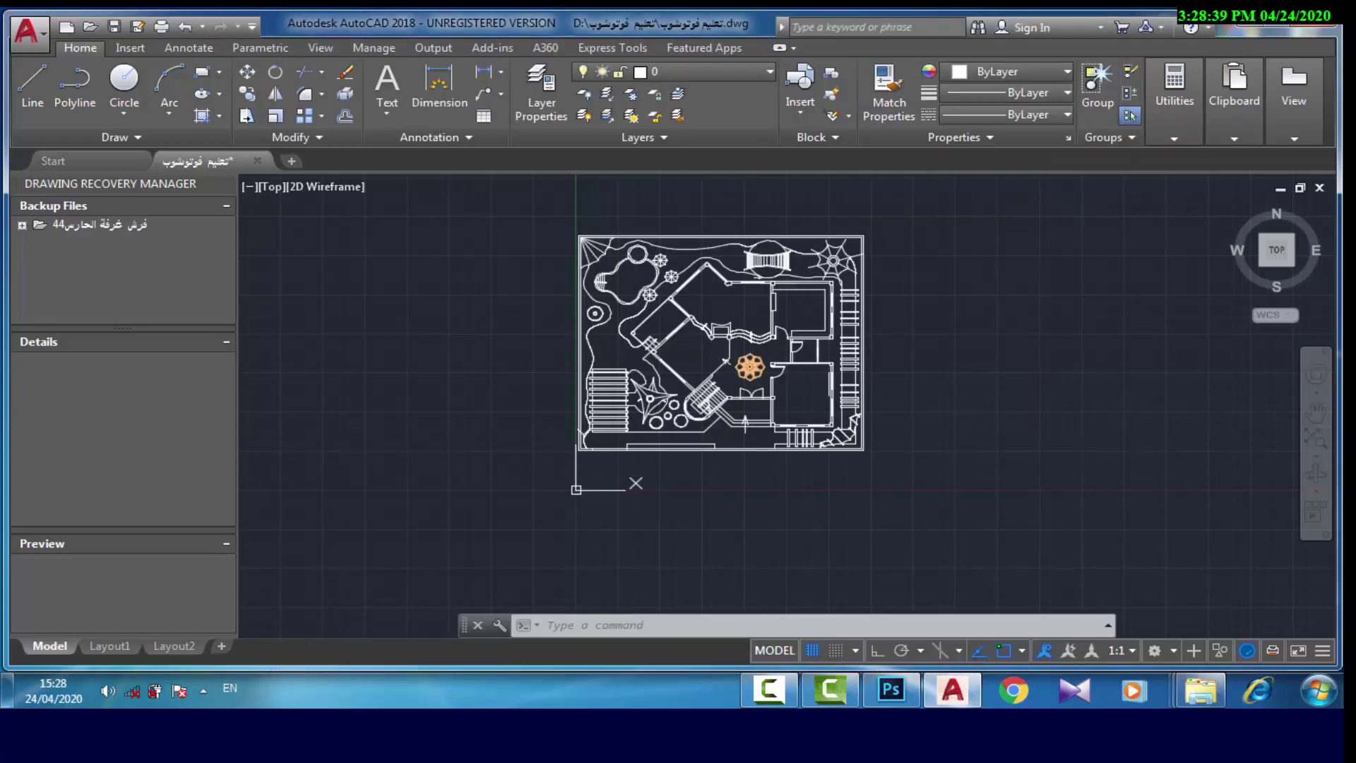
# In the Plot dialog, choose the photoshop.pc3 plotter and ISO A3 (420 x 297 mm) paper.
pyautogui.hotkey('ctrl', 'p')
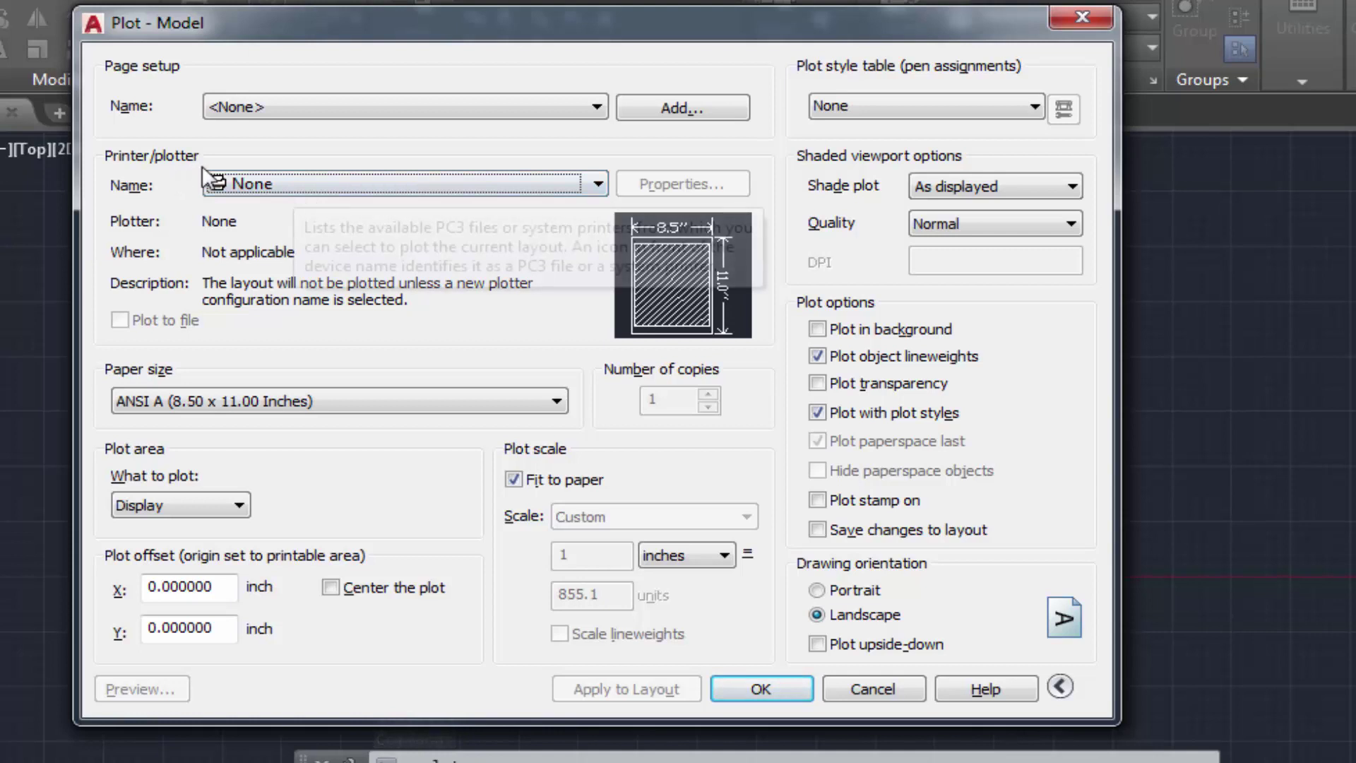
pyautogui.click(275, 188)
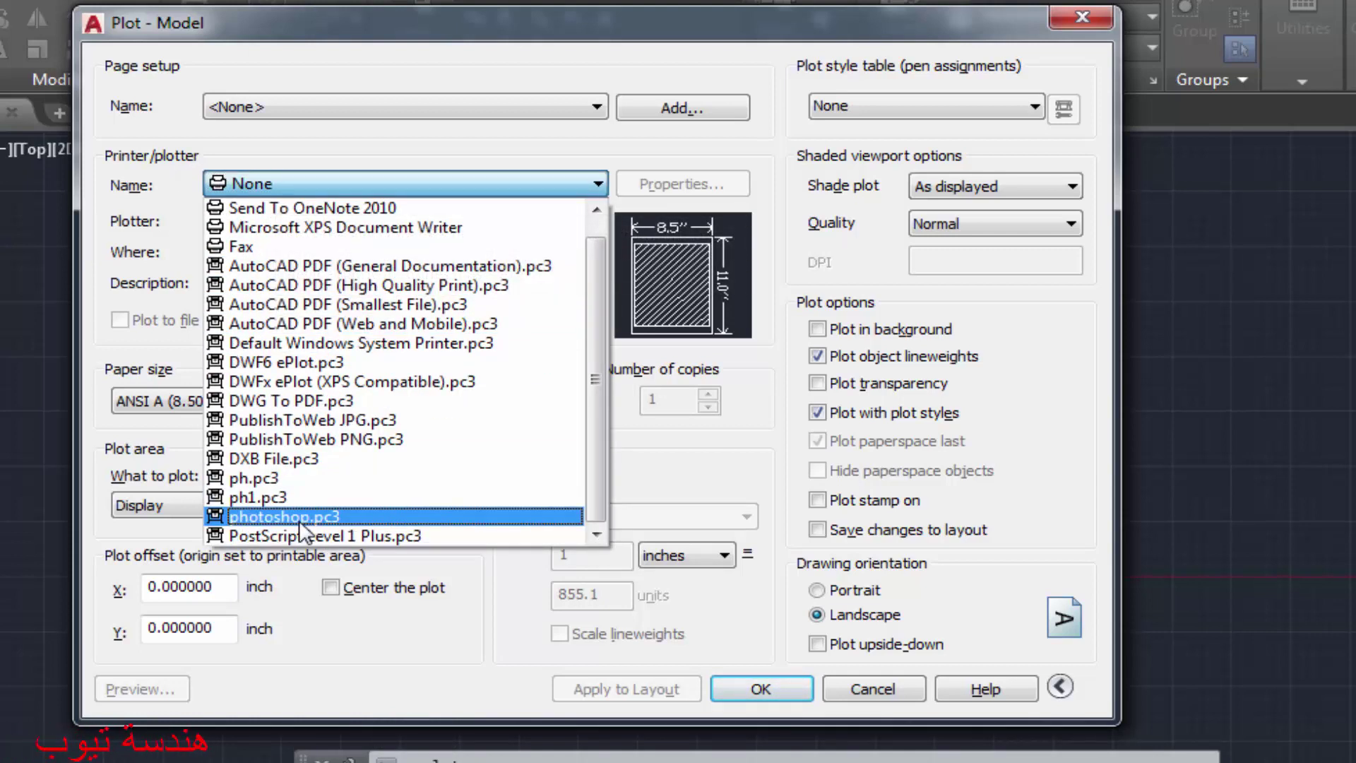
pyautogui.click(295, 516)
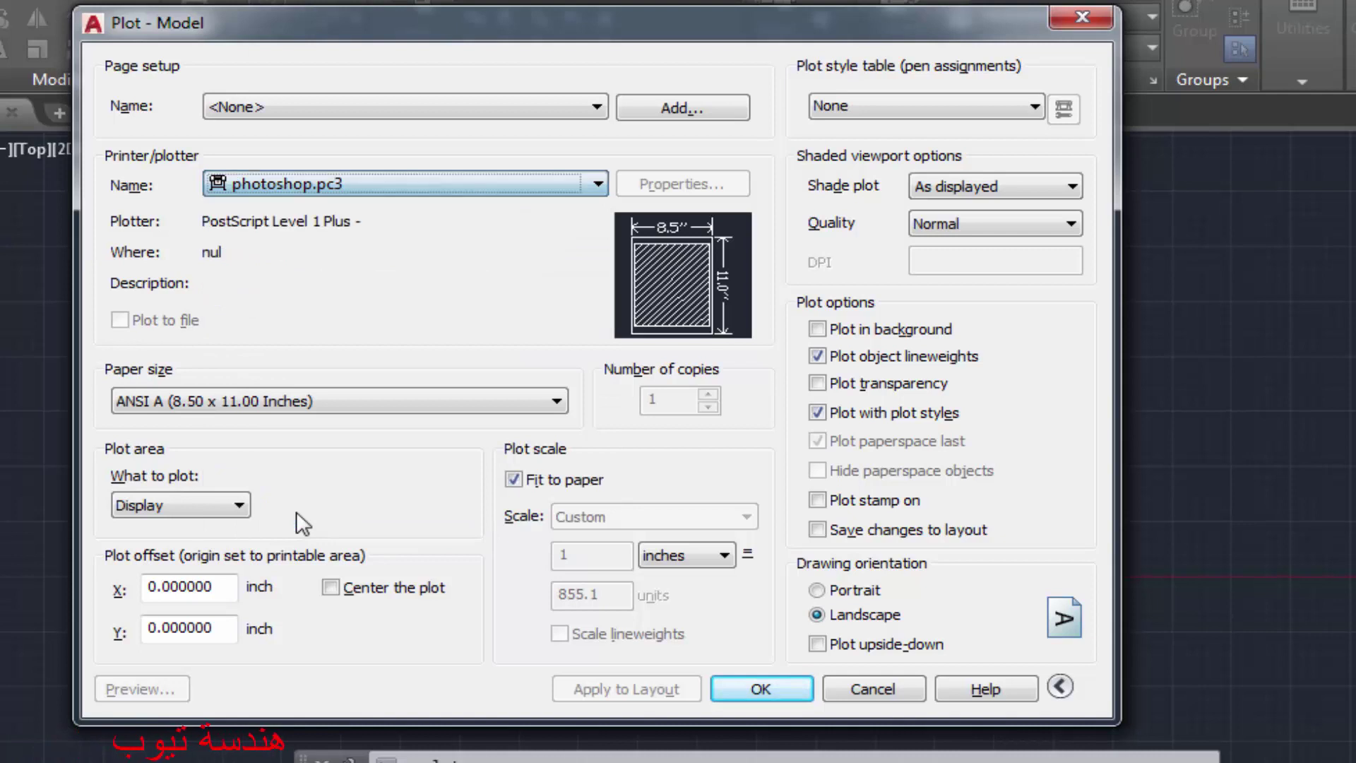
pyautogui.click(236, 400)
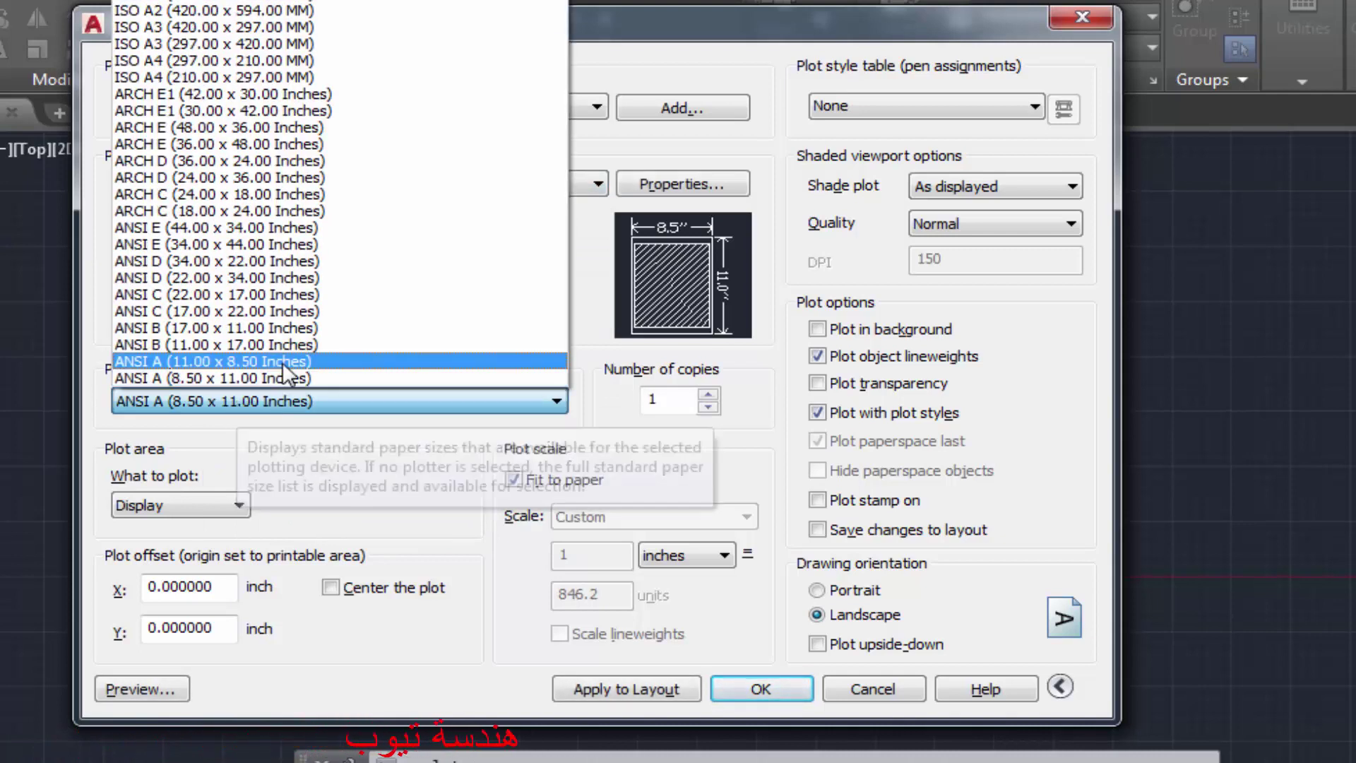
pyautogui.click(211, 29)
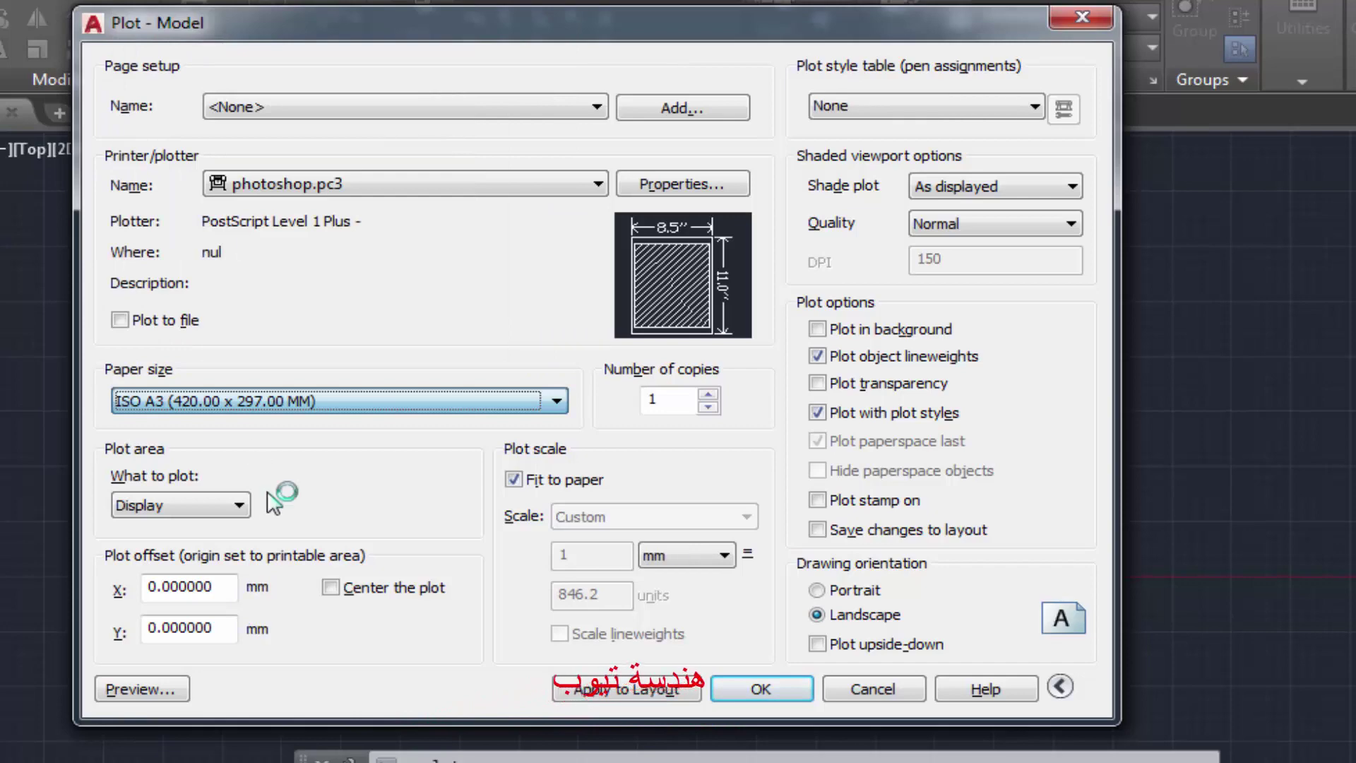
# Centre the plot and set the plot area to a window enclosing the whole plan.
pyautogui.click(337, 590)
pyautogui.click(323, 455)
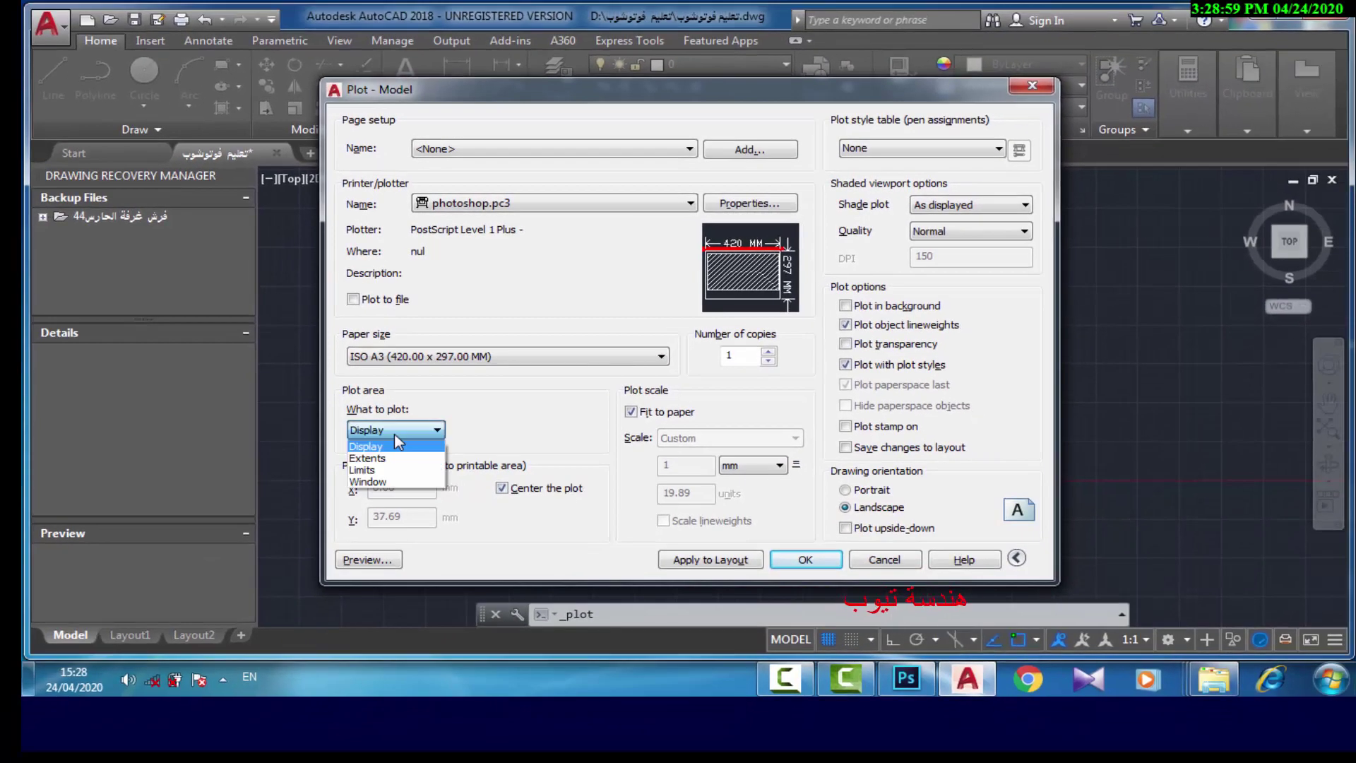
pyautogui.click(292, 526)
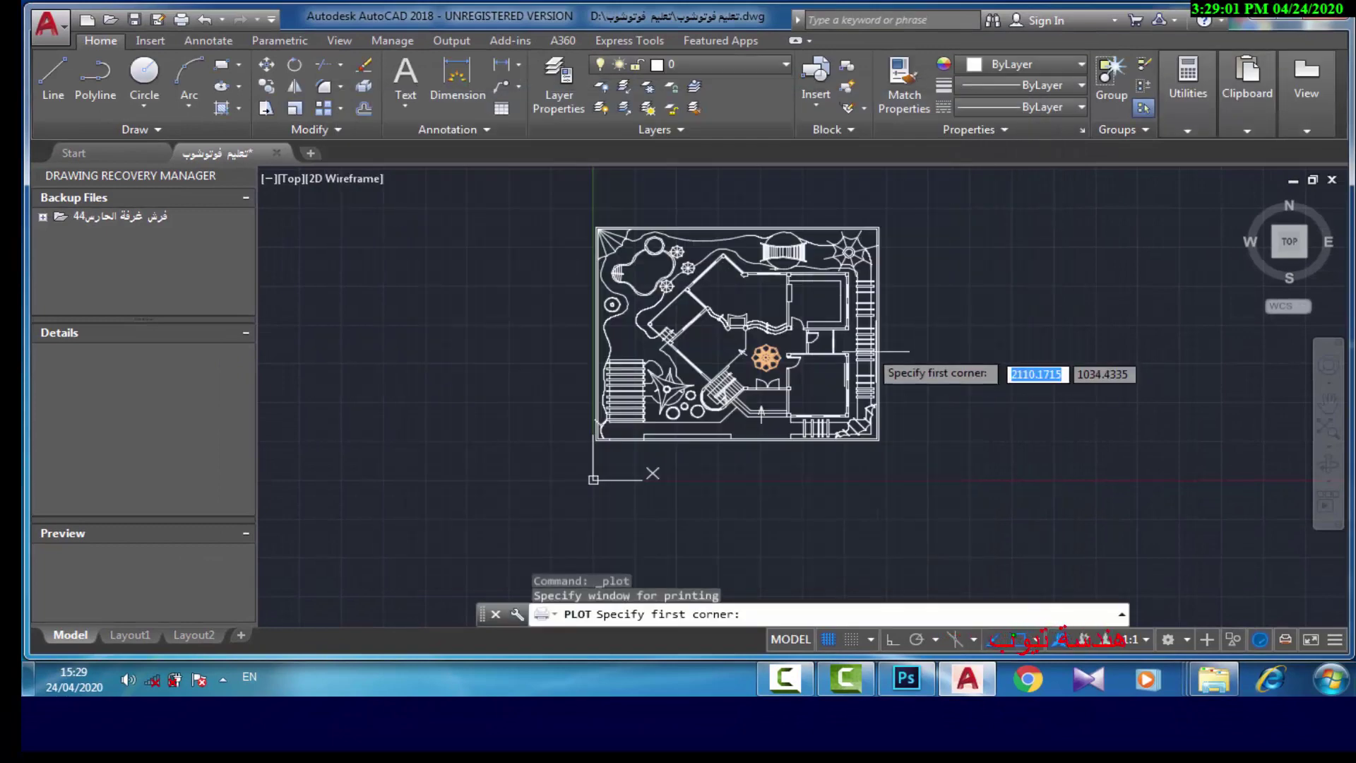
pyautogui.click(583, 212)
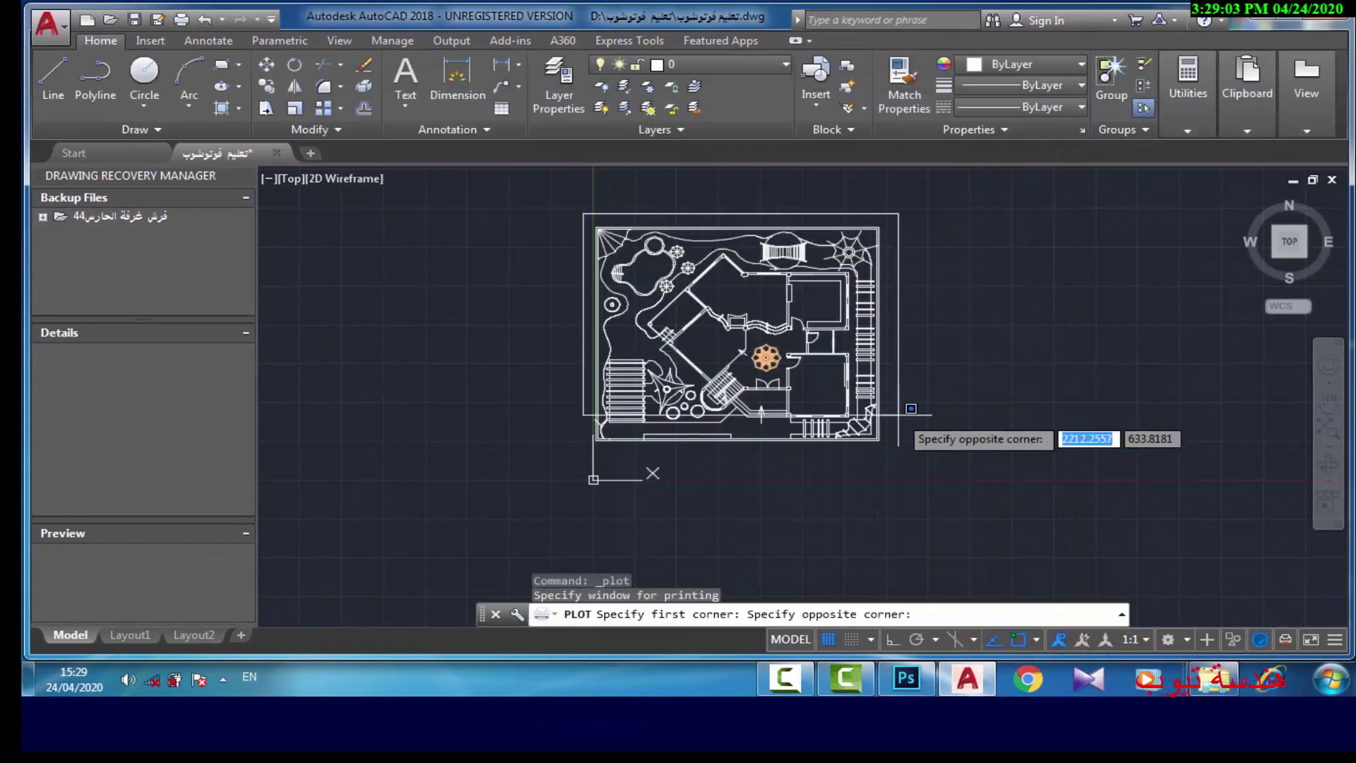
pyautogui.click(888, 453)
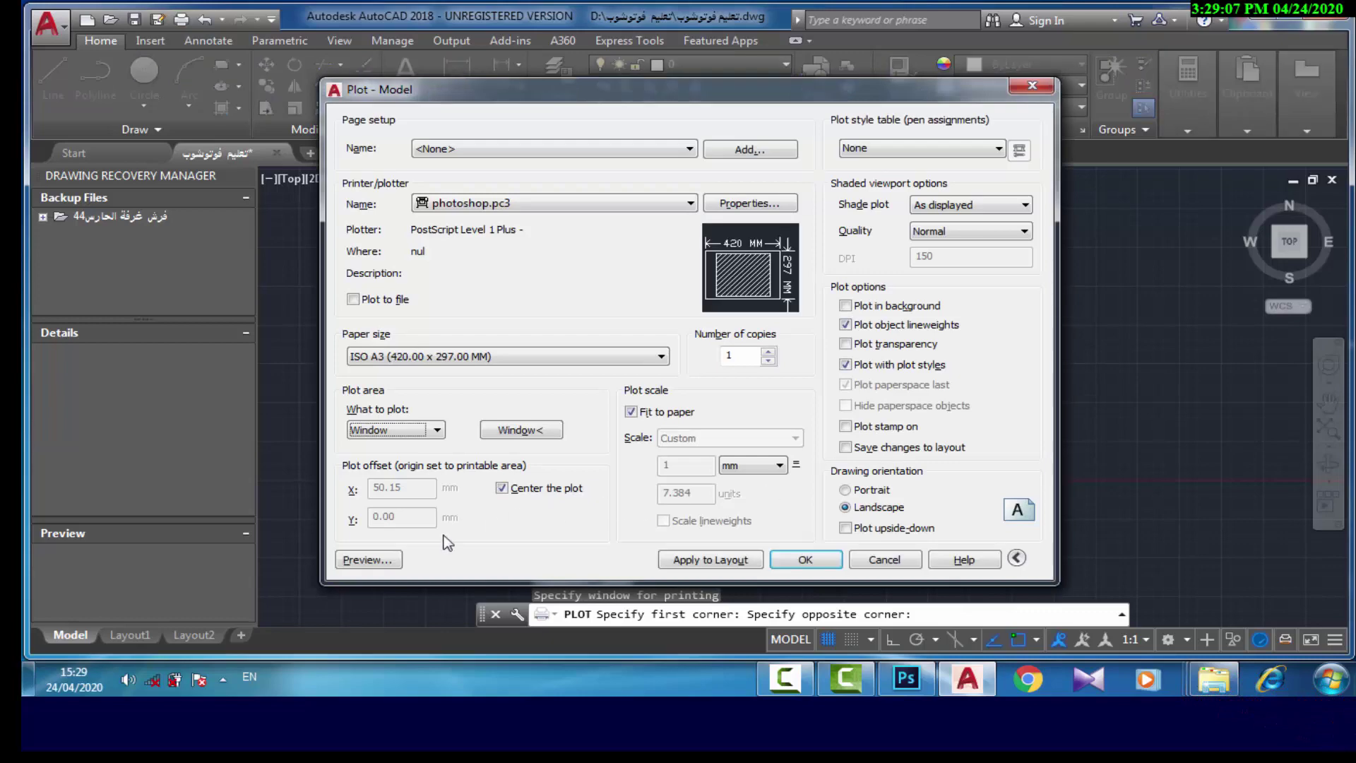
# Preview the windowed plot sheet and exit back to the plot settings.
pyautogui.click(672, 477)
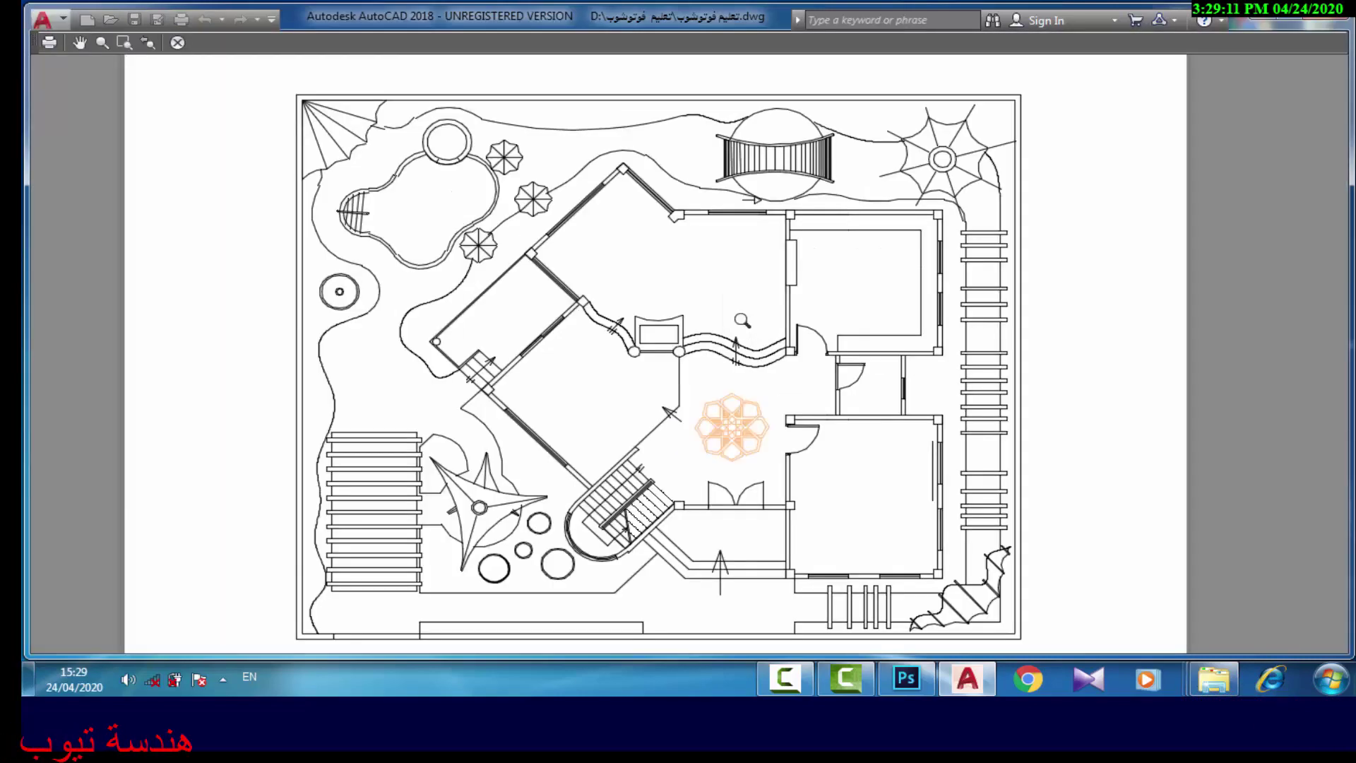
pyautogui.scroll(-3, 739, 326)
pyautogui.rightClick(731, 308)
pyautogui.click(784, 318)
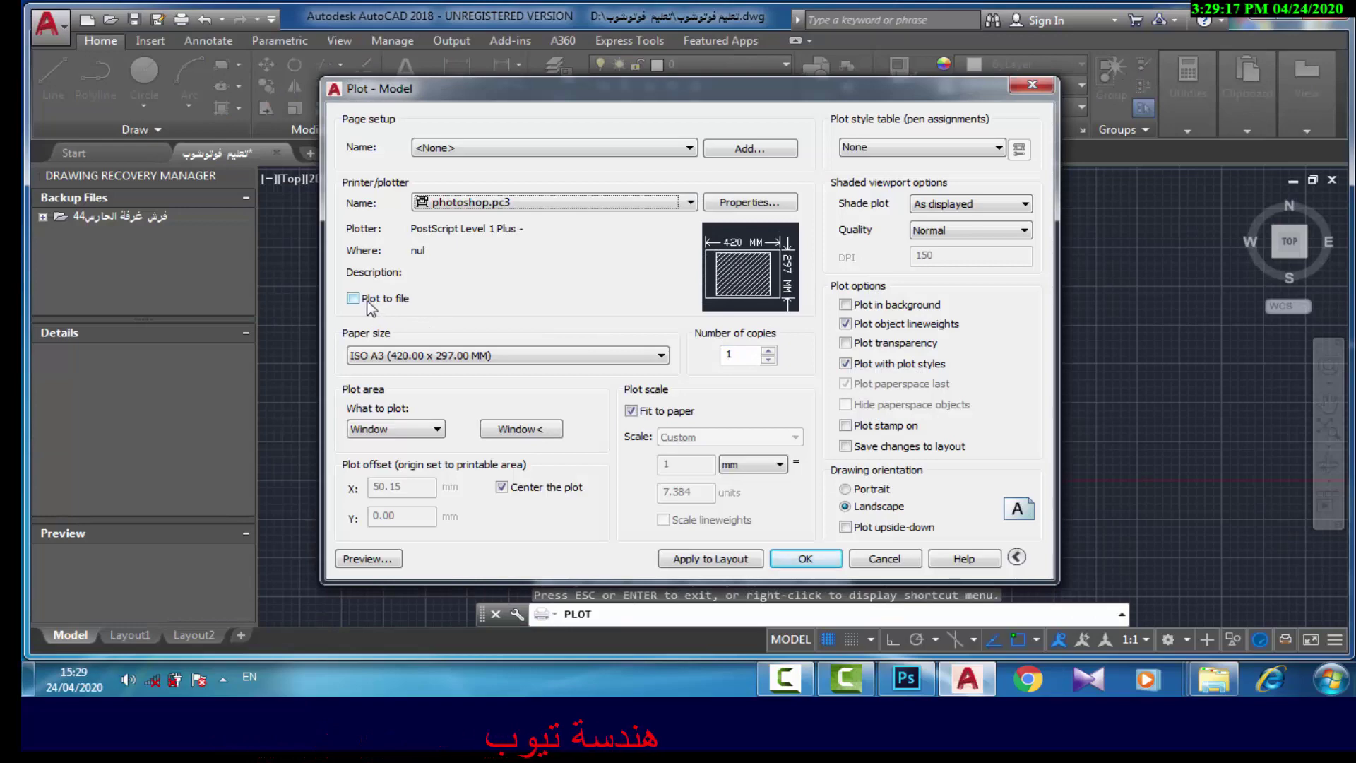
# Enable Plot to file, plot from the preview, save the EPS, and minimize AutoCAD.
pyautogui.click(362, 301)
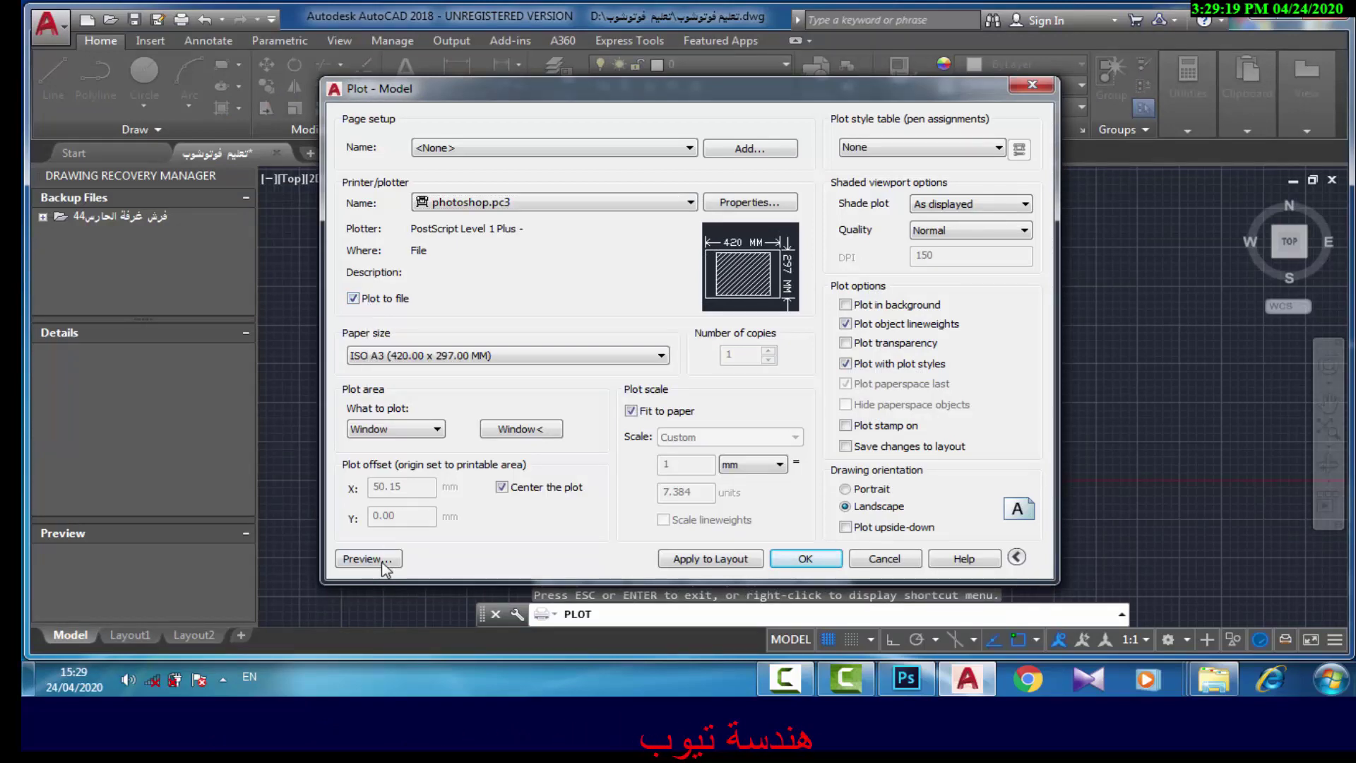
pyautogui.click(520, 429)
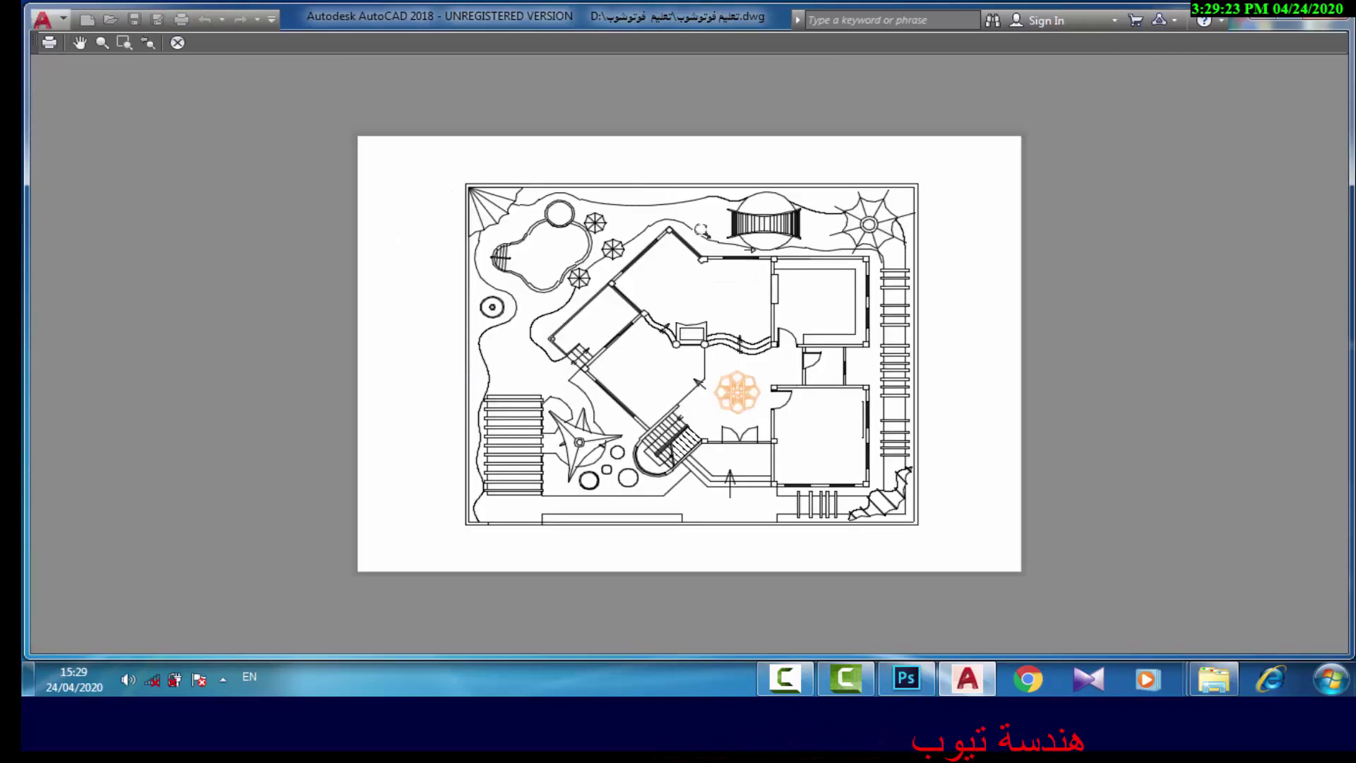
pyautogui.rightClick(701, 230)
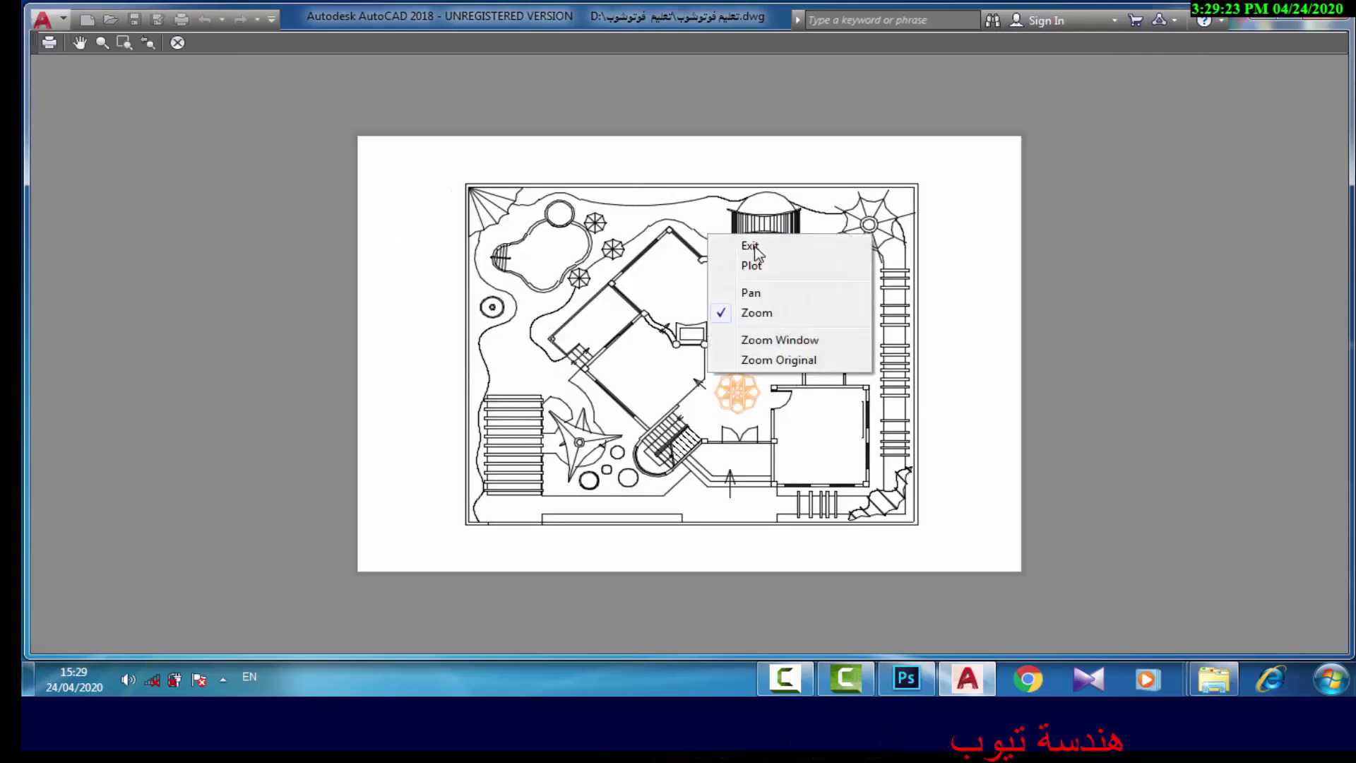
pyautogui.click(752, 266)
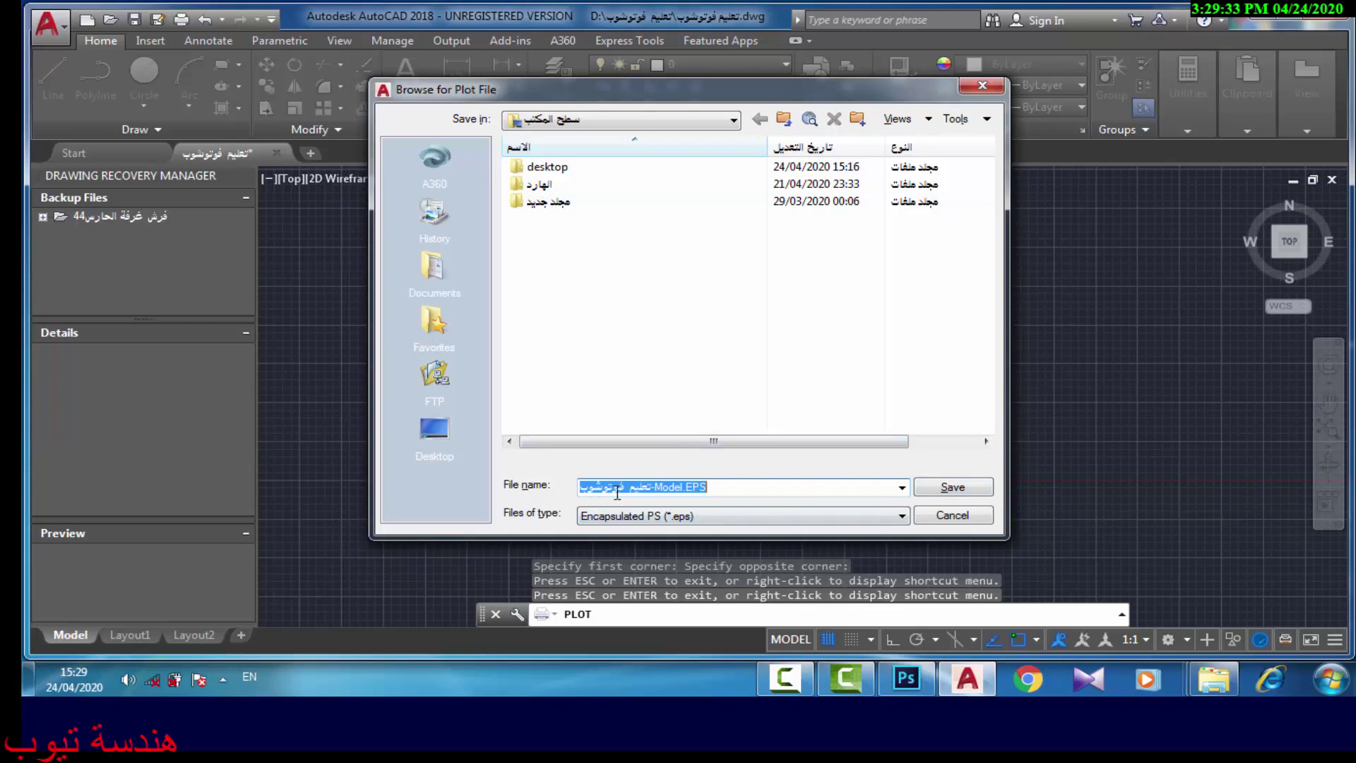
pyautogui.click(946, 487)
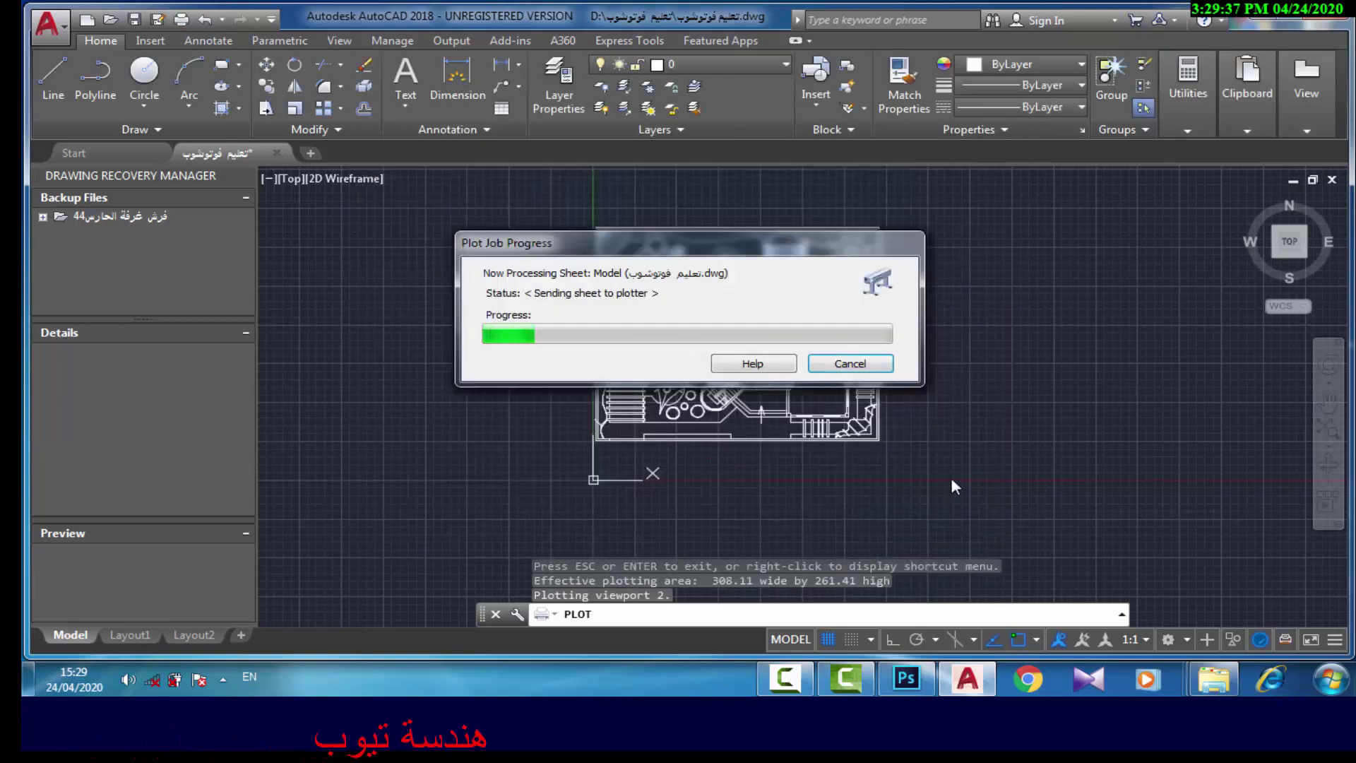
pyautogui.click(966, 677)
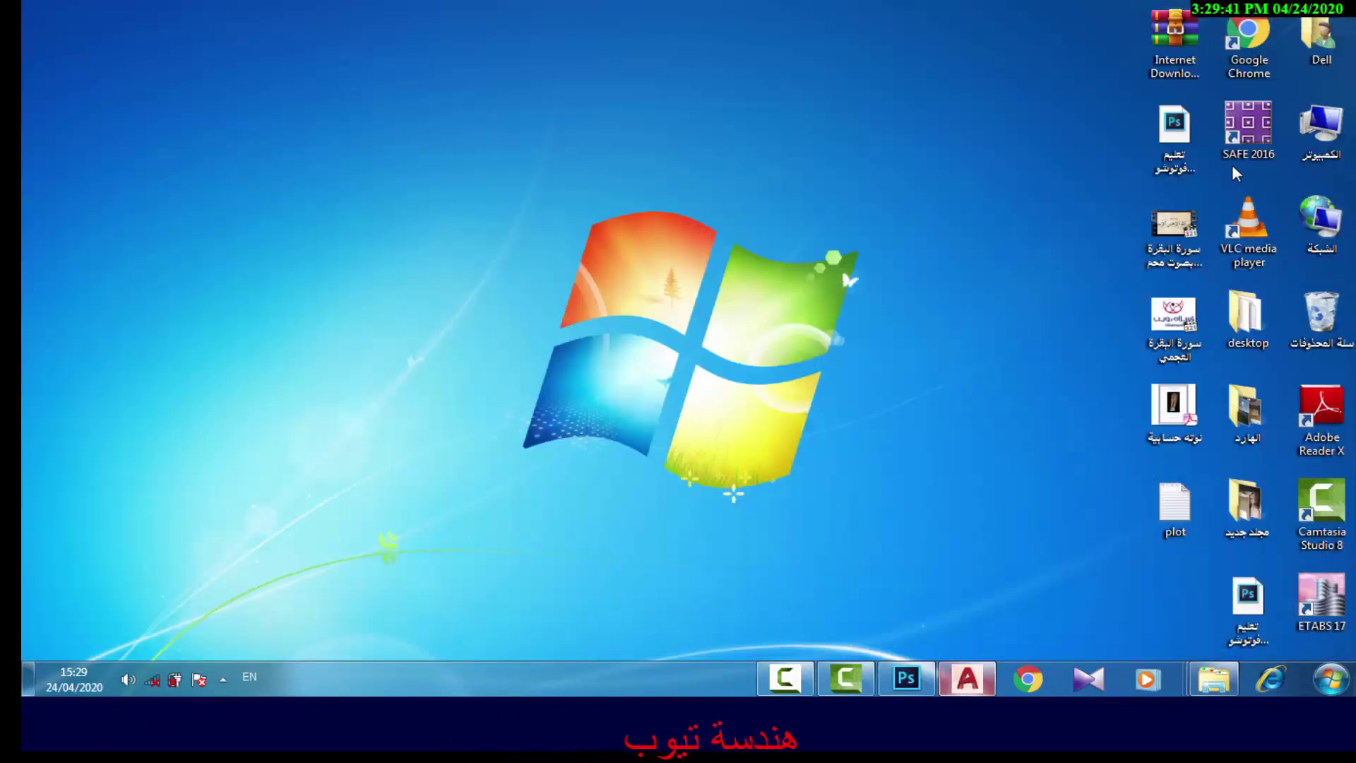
pyautogui.click(1174, 138)
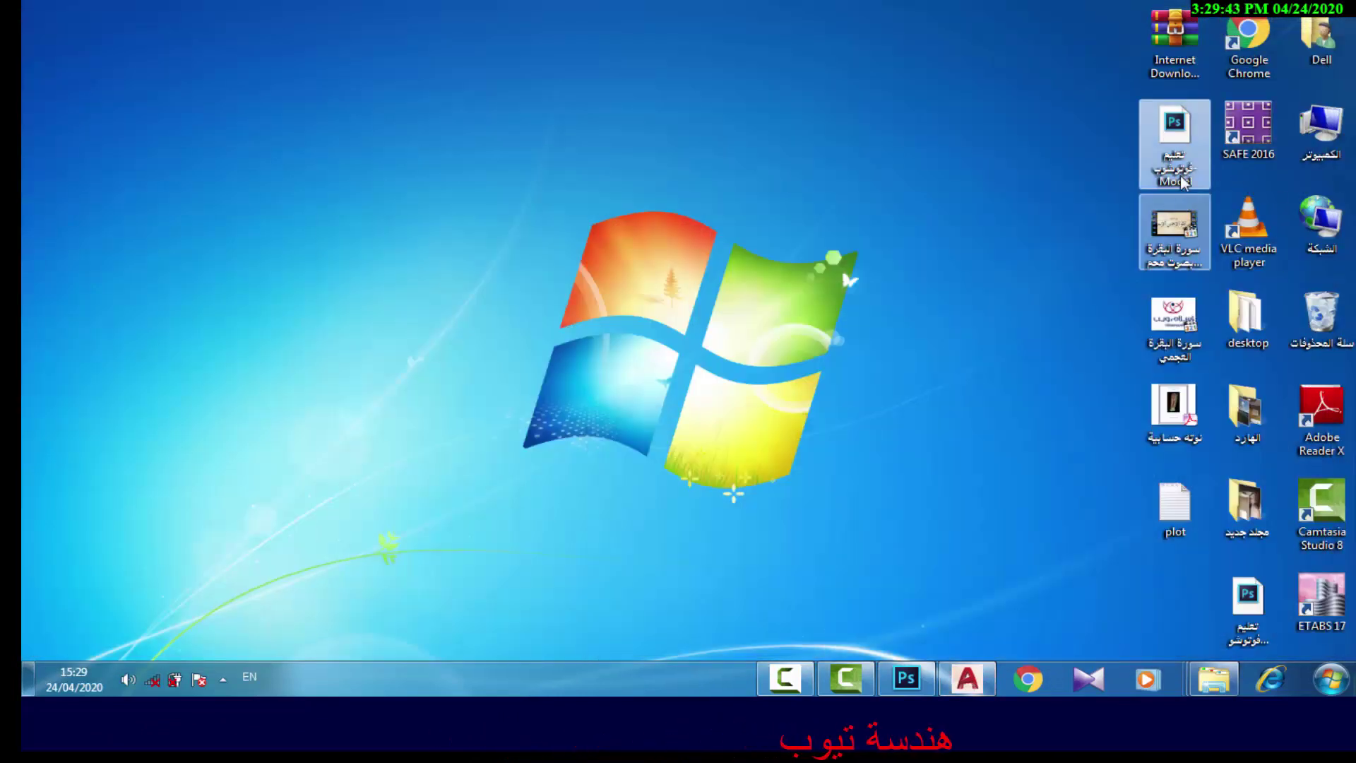
pyautogui.moveTo(1177, 142); pyautogui.dragTo(909, 684)
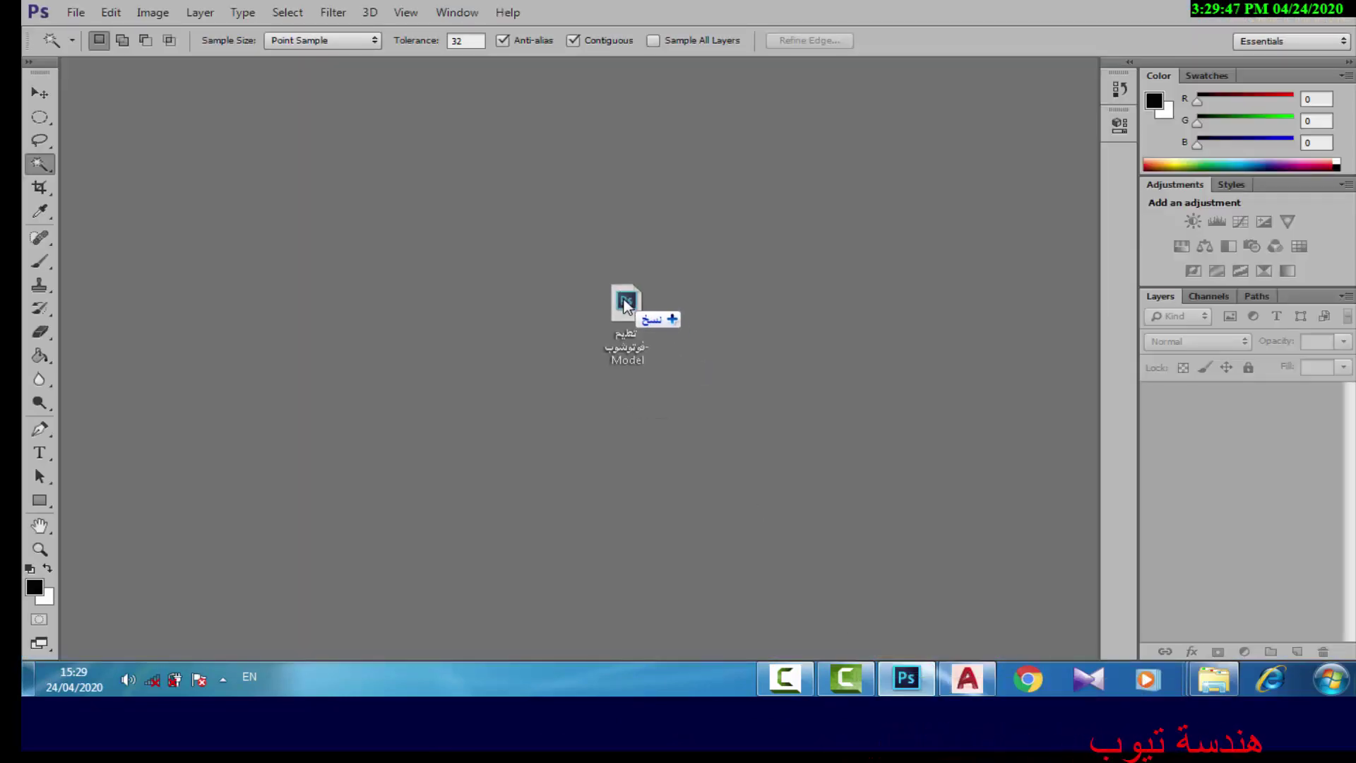
pyautogui.moveTo(909, 684); pyautogui.dragTo(627, 307)
pyautogui.click(691, 266)
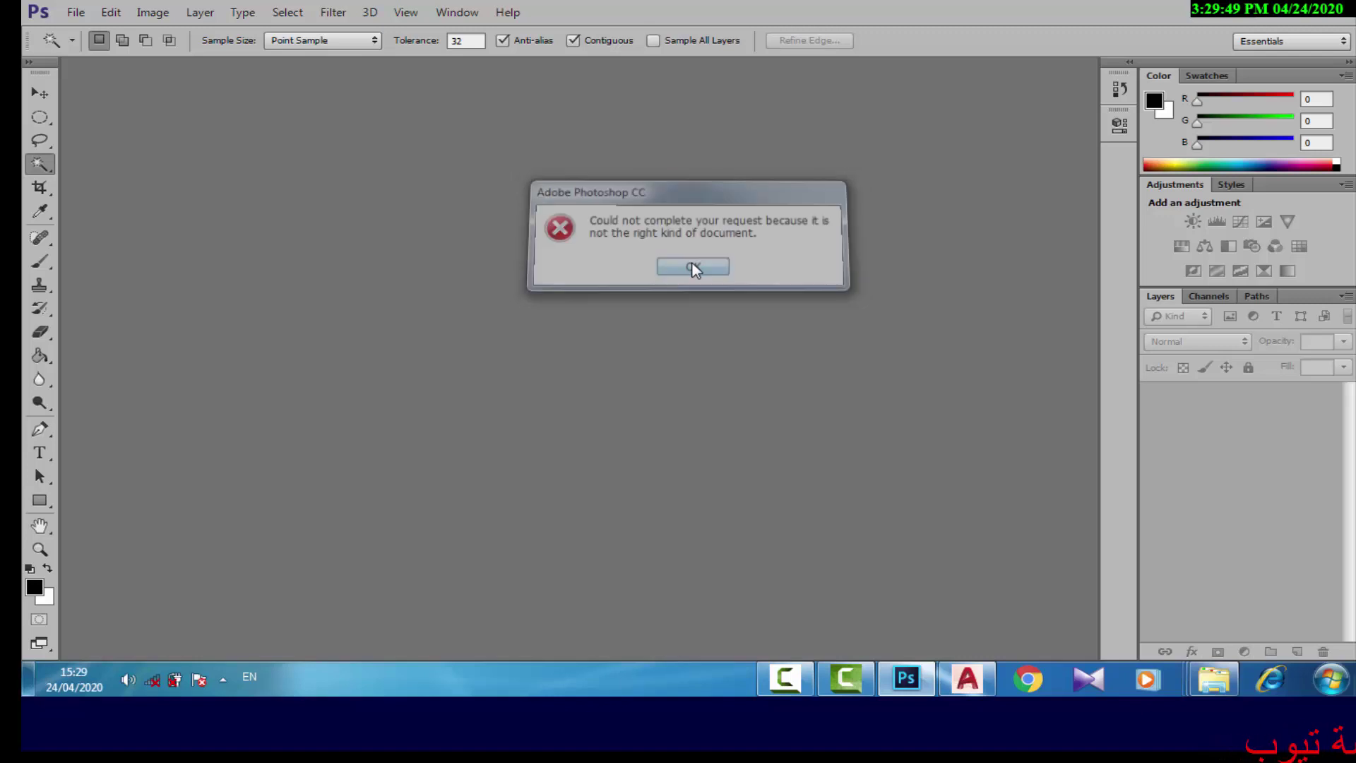
pyautogui.click(906, 679)
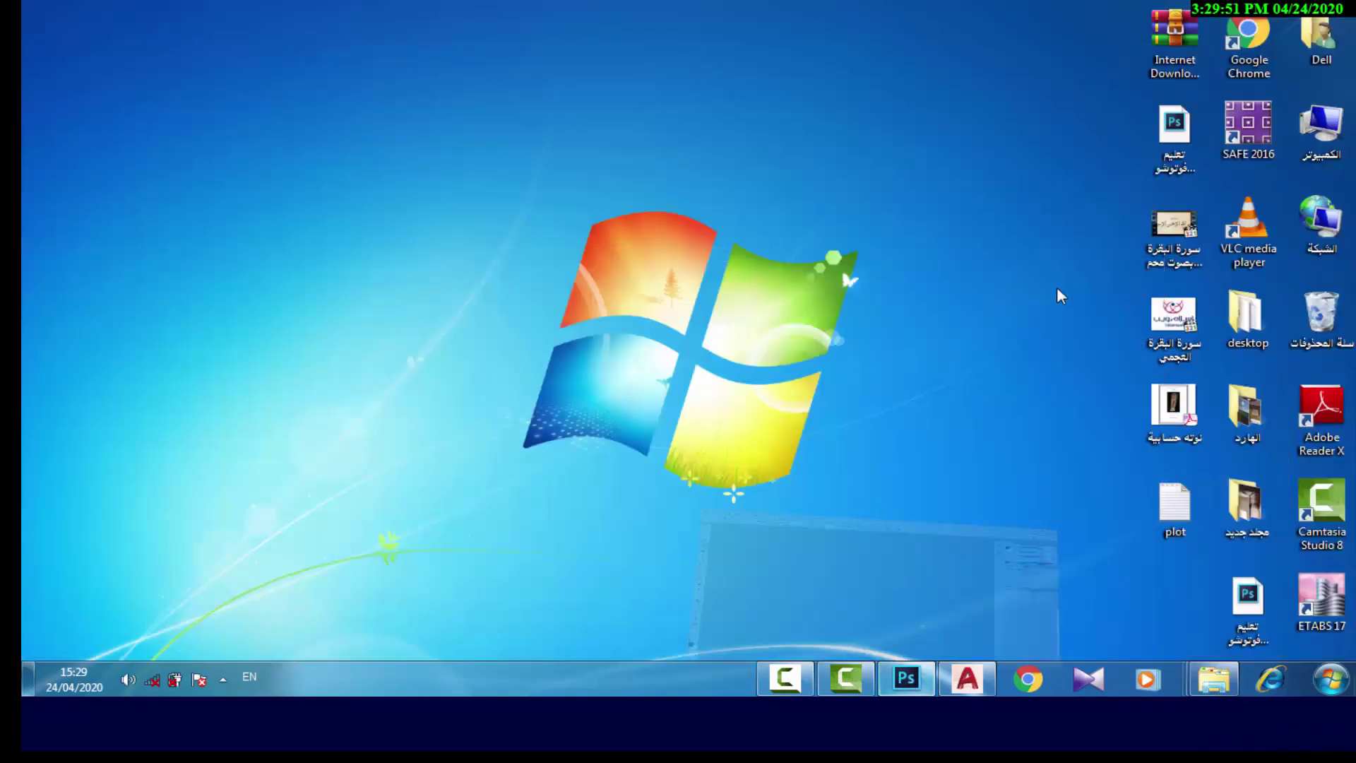
pyautogui.click(1169, 141)
pyautogui.doubleClick(1169, 141)
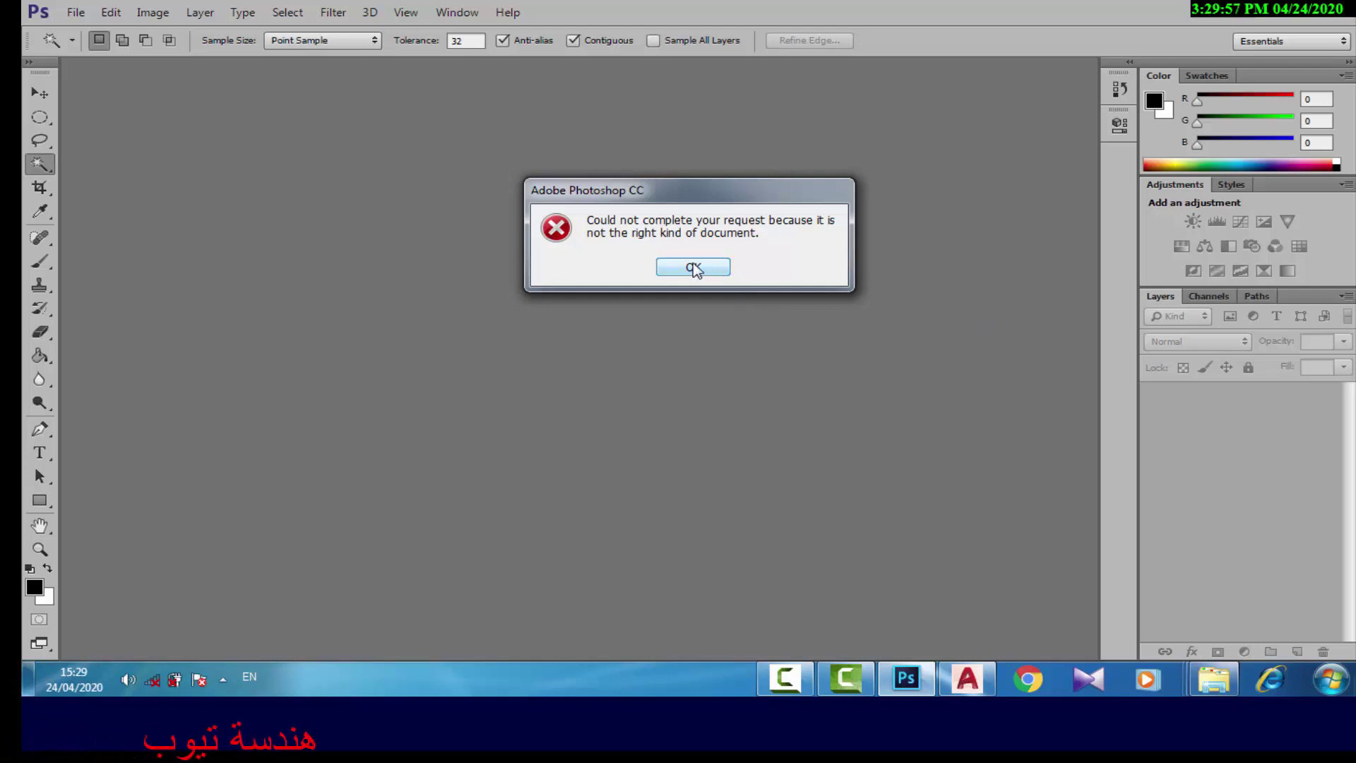
pyautogui.click(694, 268)
pyautogui.click(908, 679)
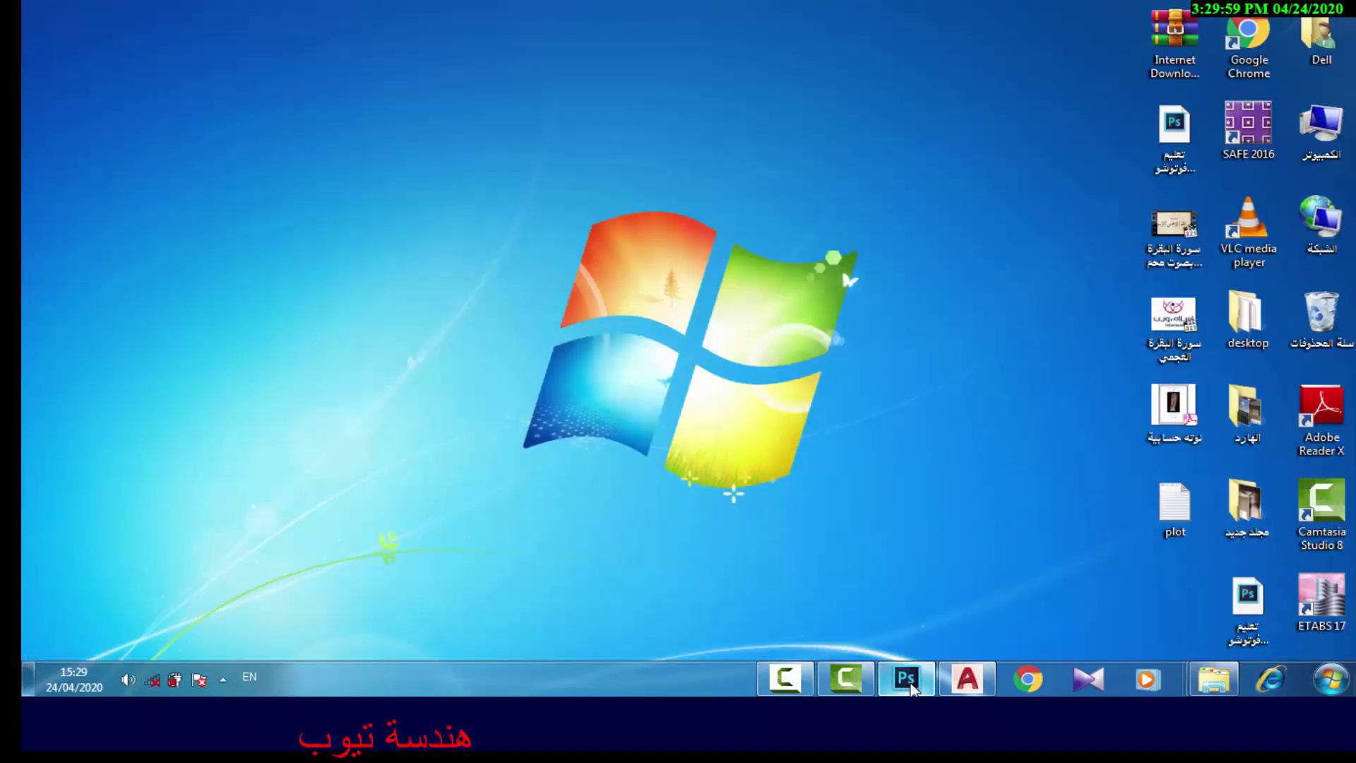
pyautogui.click(1246, 625)
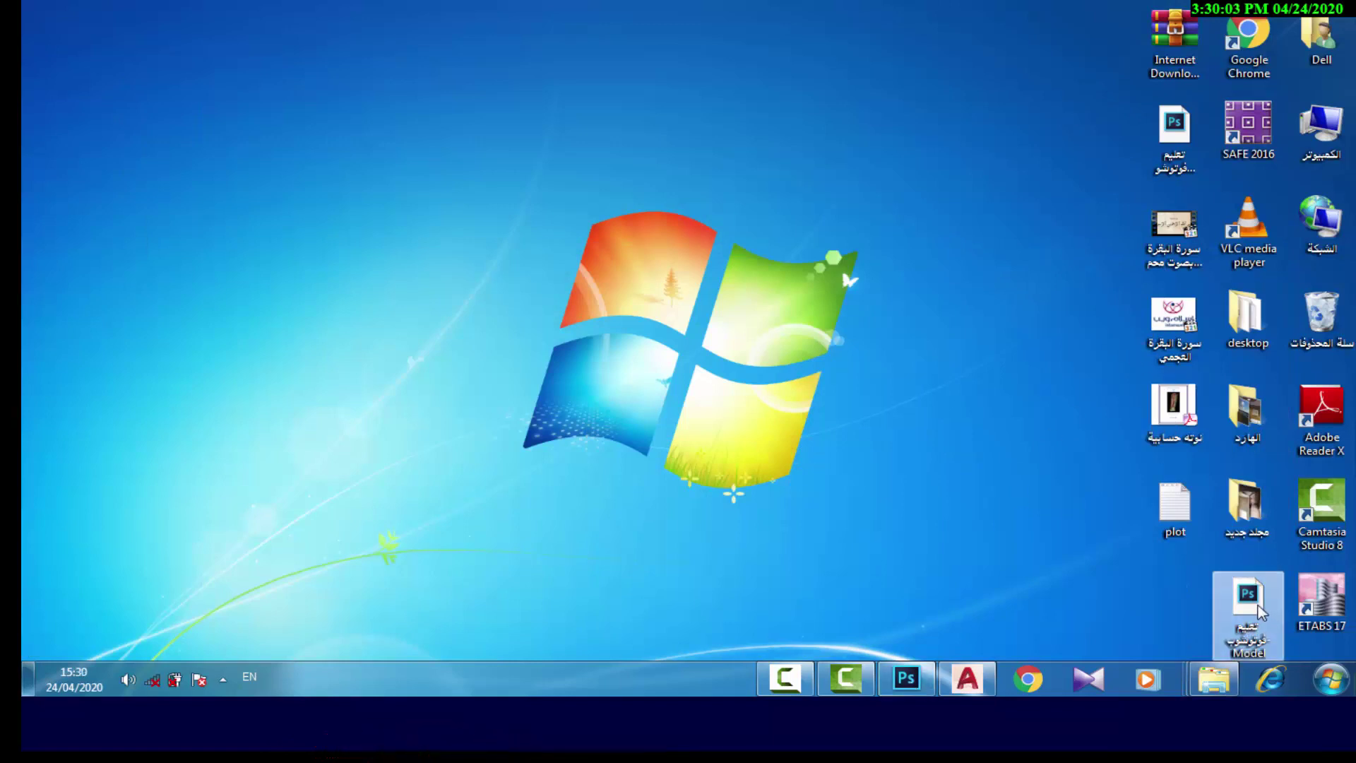
# Open Model.EPS in Photoshop, rasterizing with resolution measured in Pixels/Centimeter.
pyautogui.doubleClick(1250, 607)
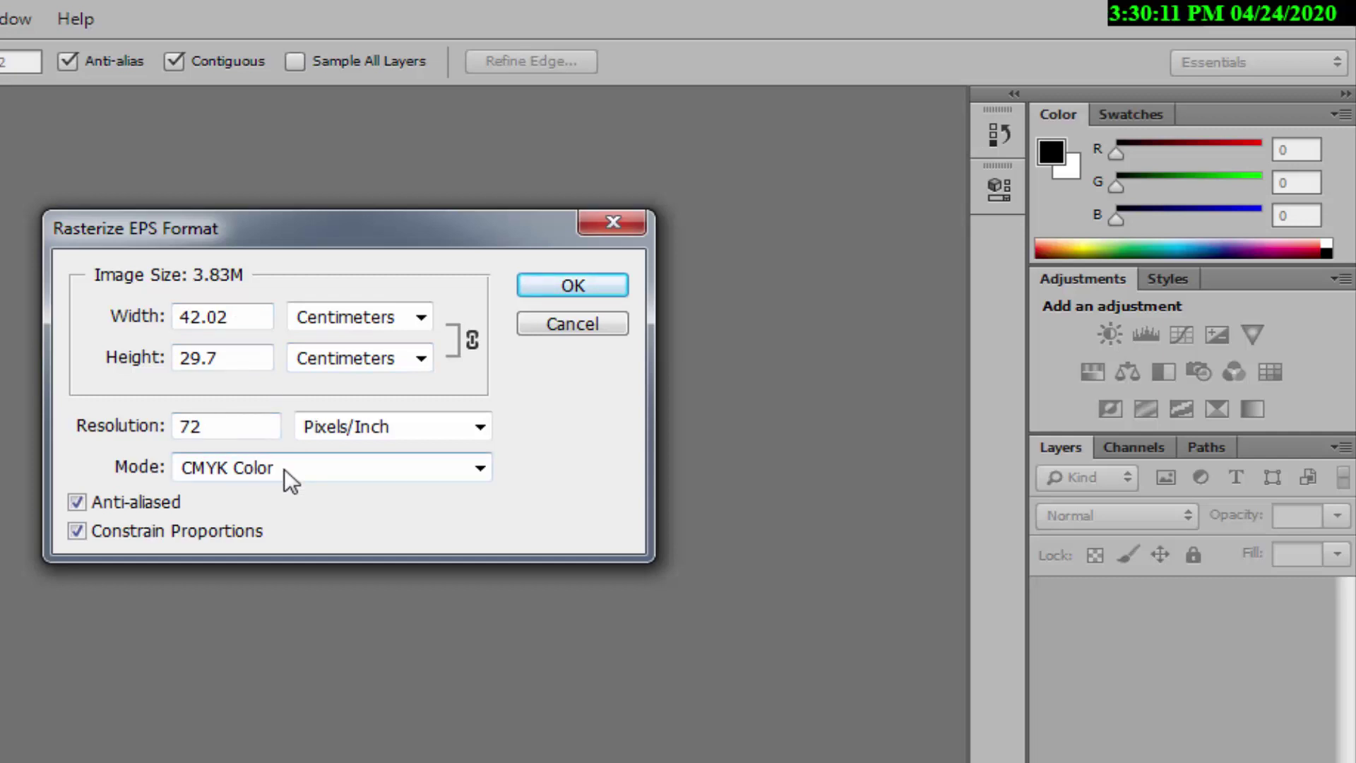
pyautogui.click(429, 425)
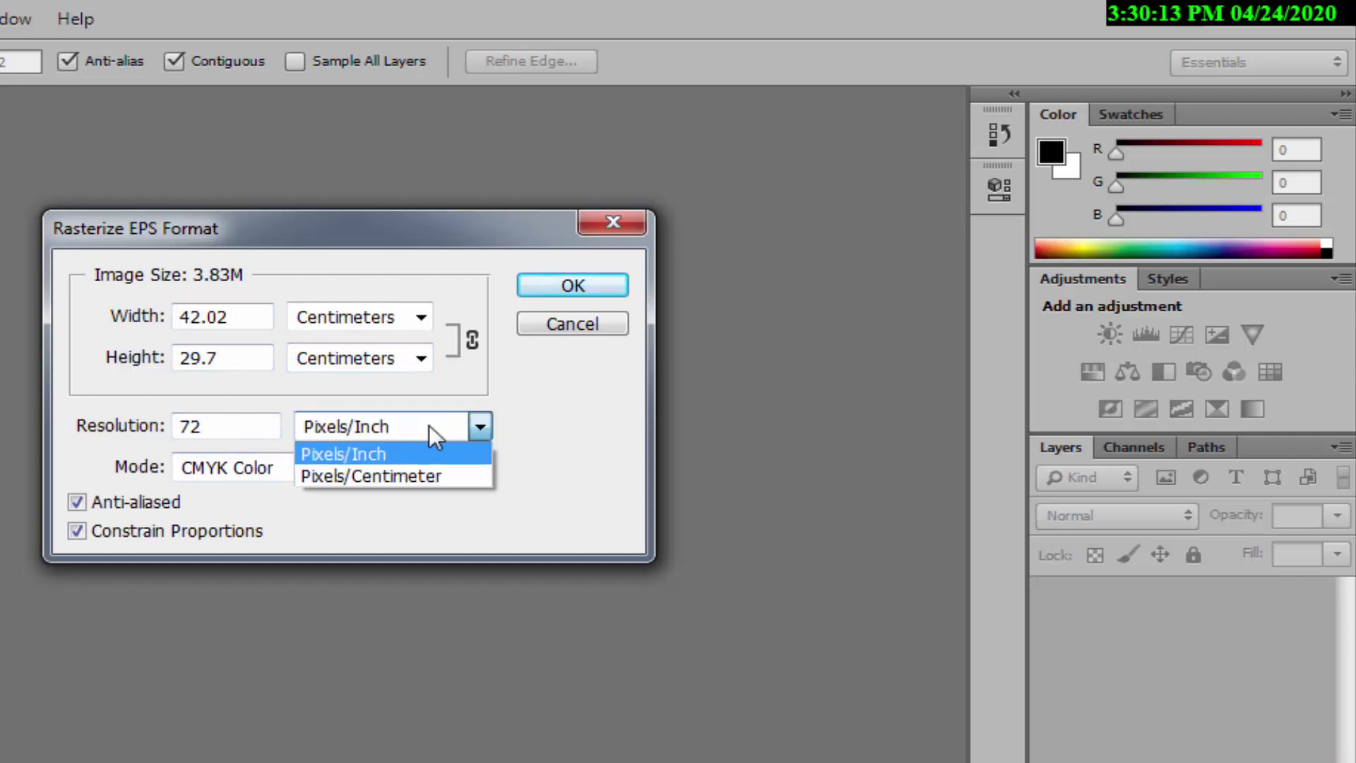
pyautogui.click(390, 475)
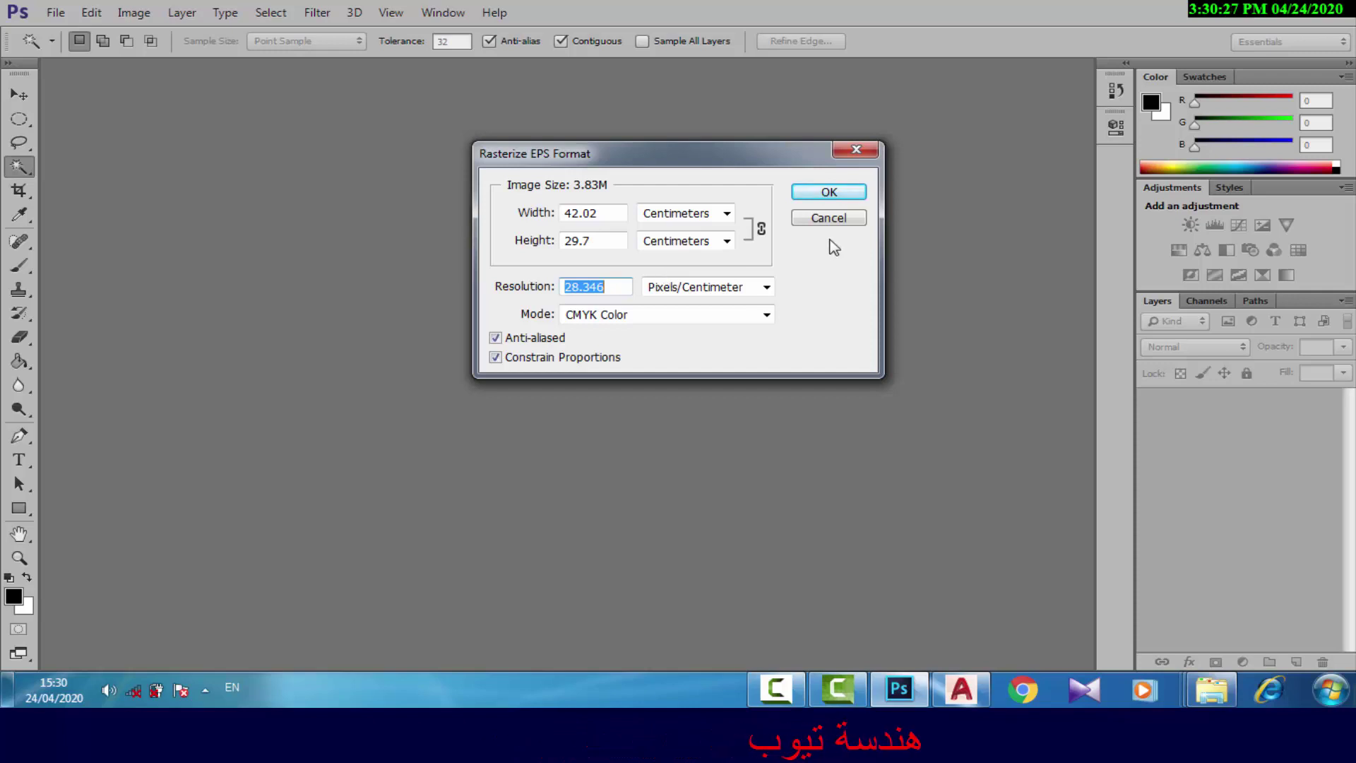
pyautogui.click(829, 192)
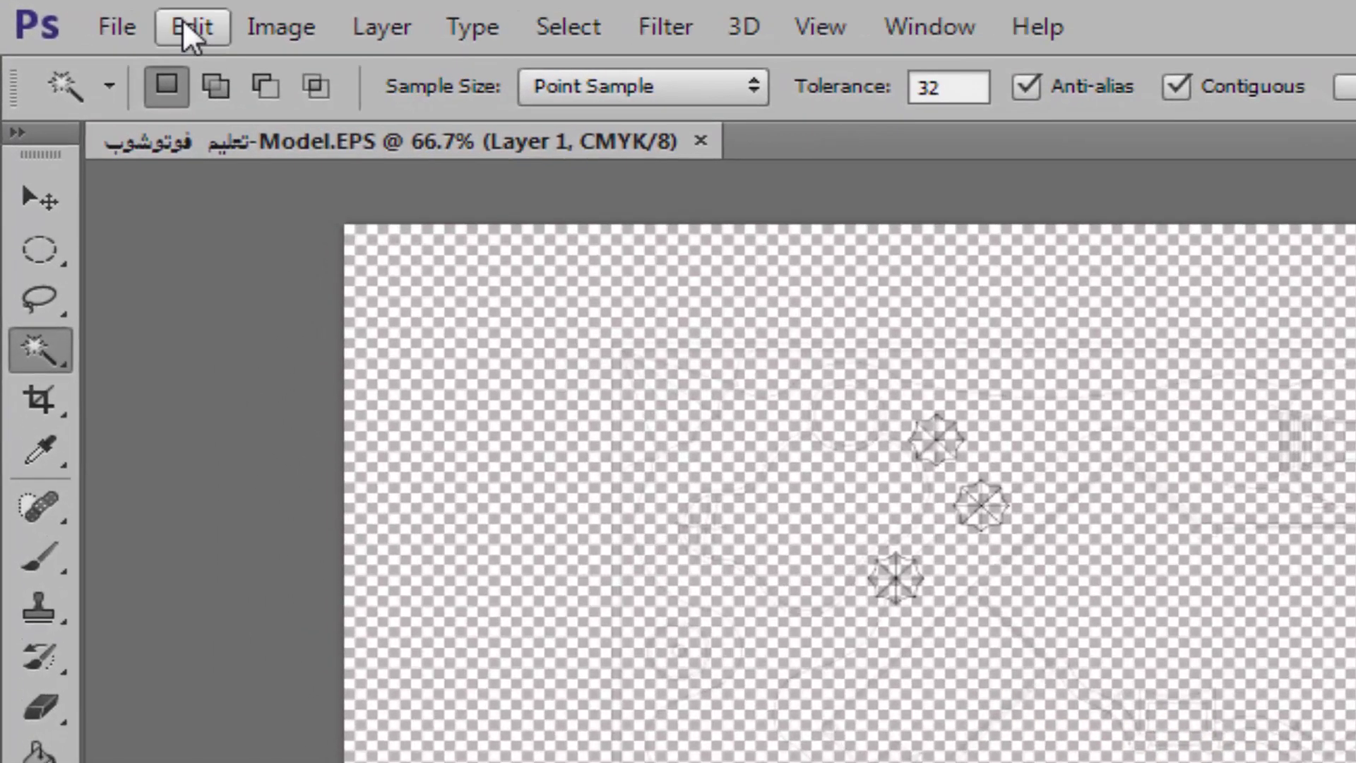
# Set the transparency grid colour to a neutral near-white in Transparency & Gamut preferences.
pyautogui.click(91, 12)
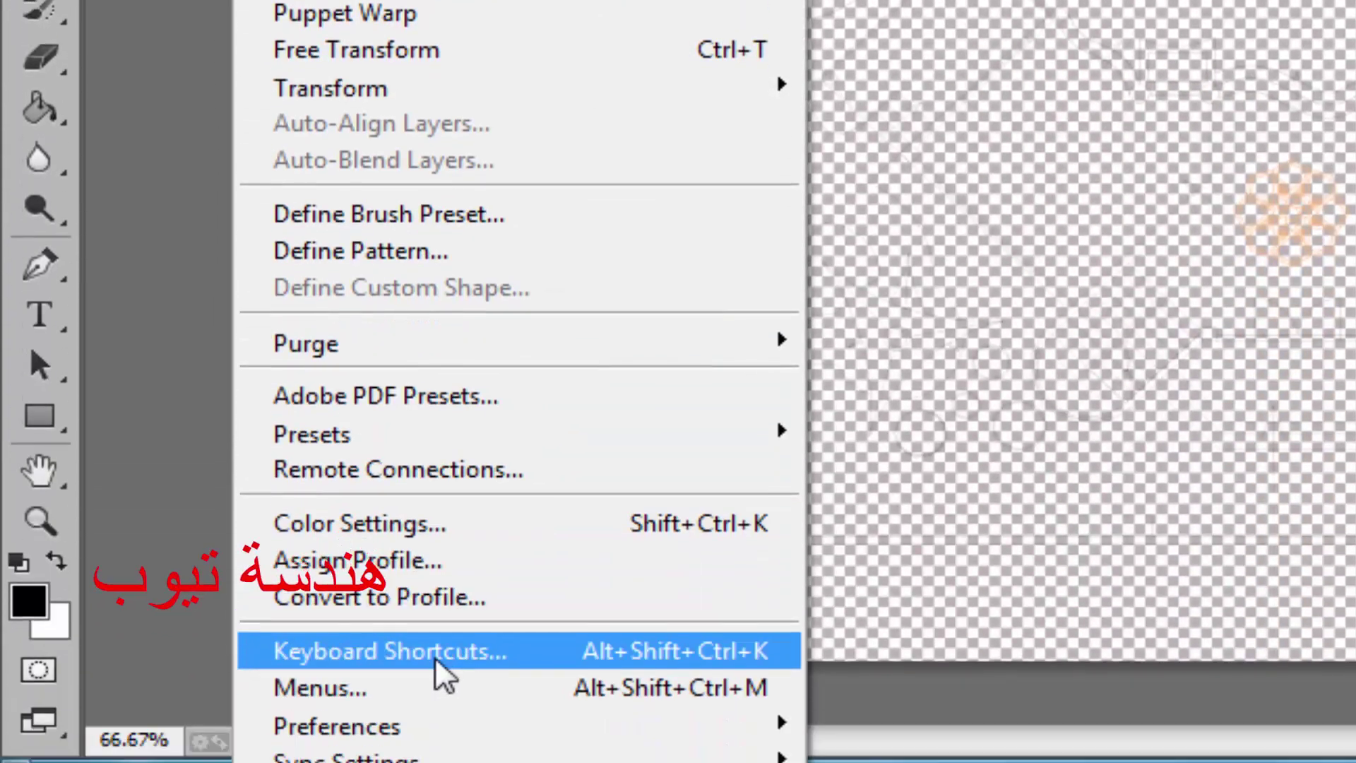
pyautogui.moveTo(337, 654)
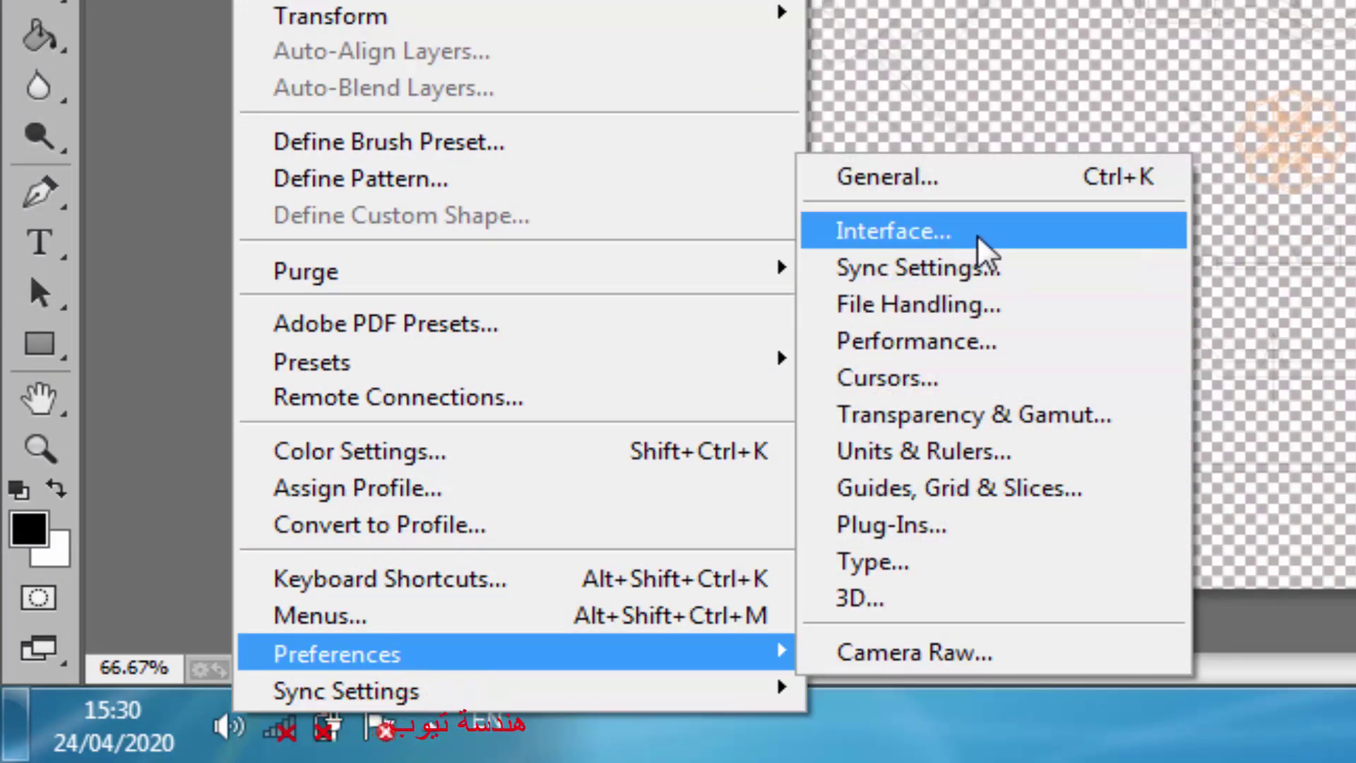
pyautogui.click(941, 423)
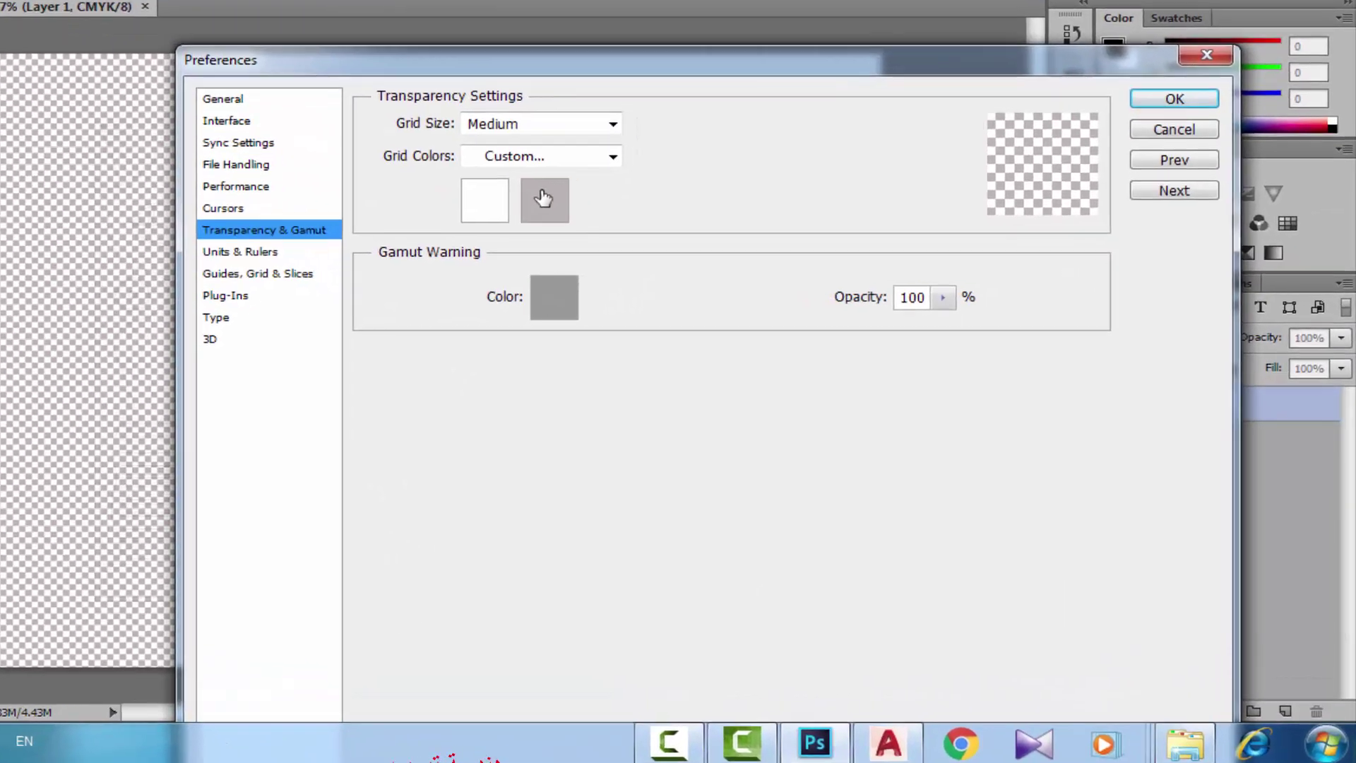
pyautogui.click(543, 198)
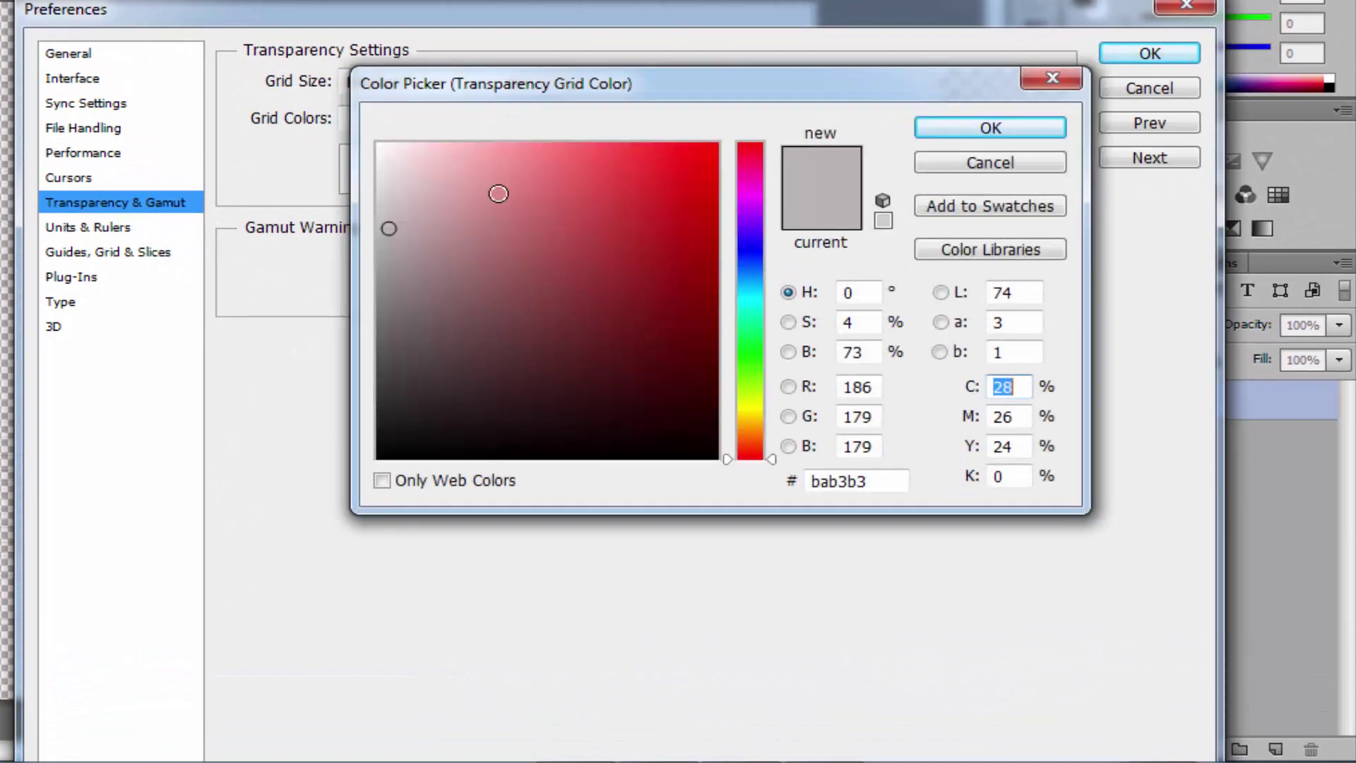
pyautogui.click(390, 151)
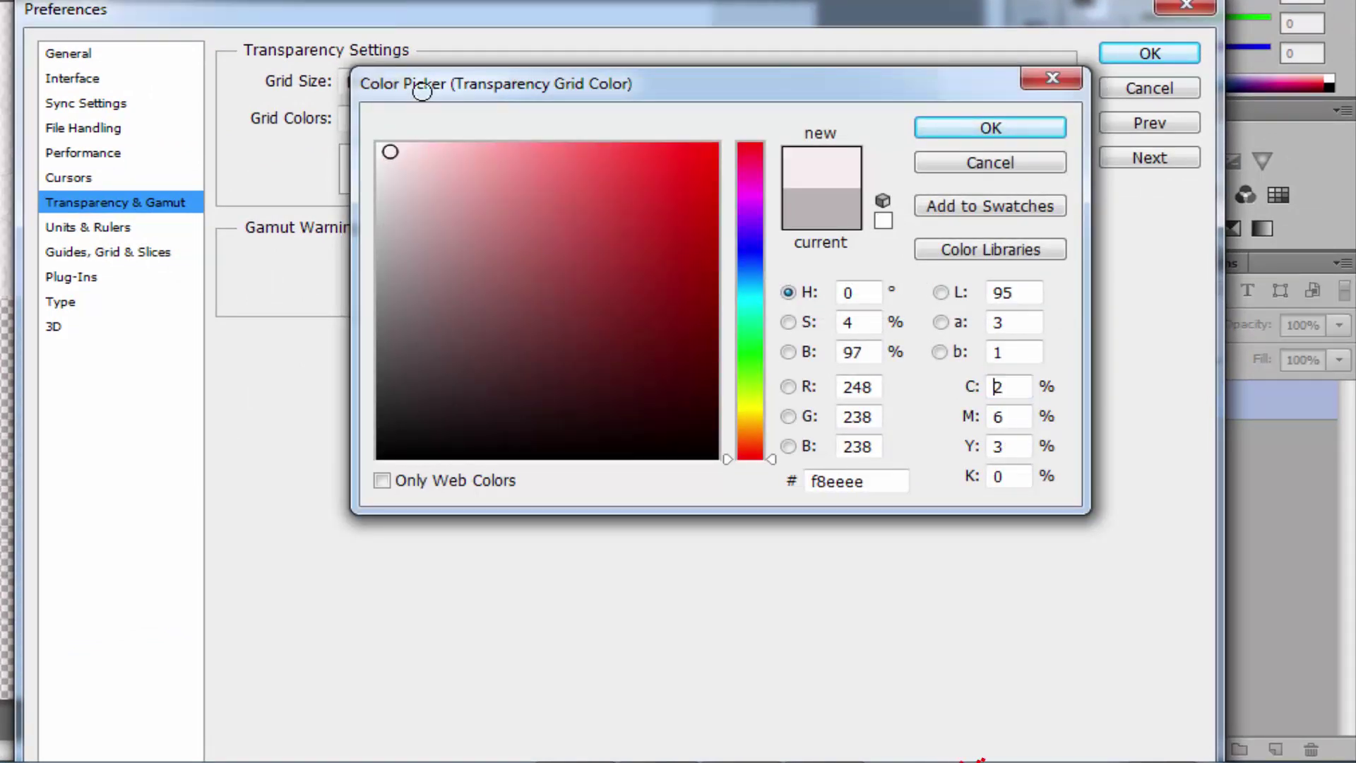
pyautogui.moveTo(533, 84); pyautogui.dragTo(640, 177)
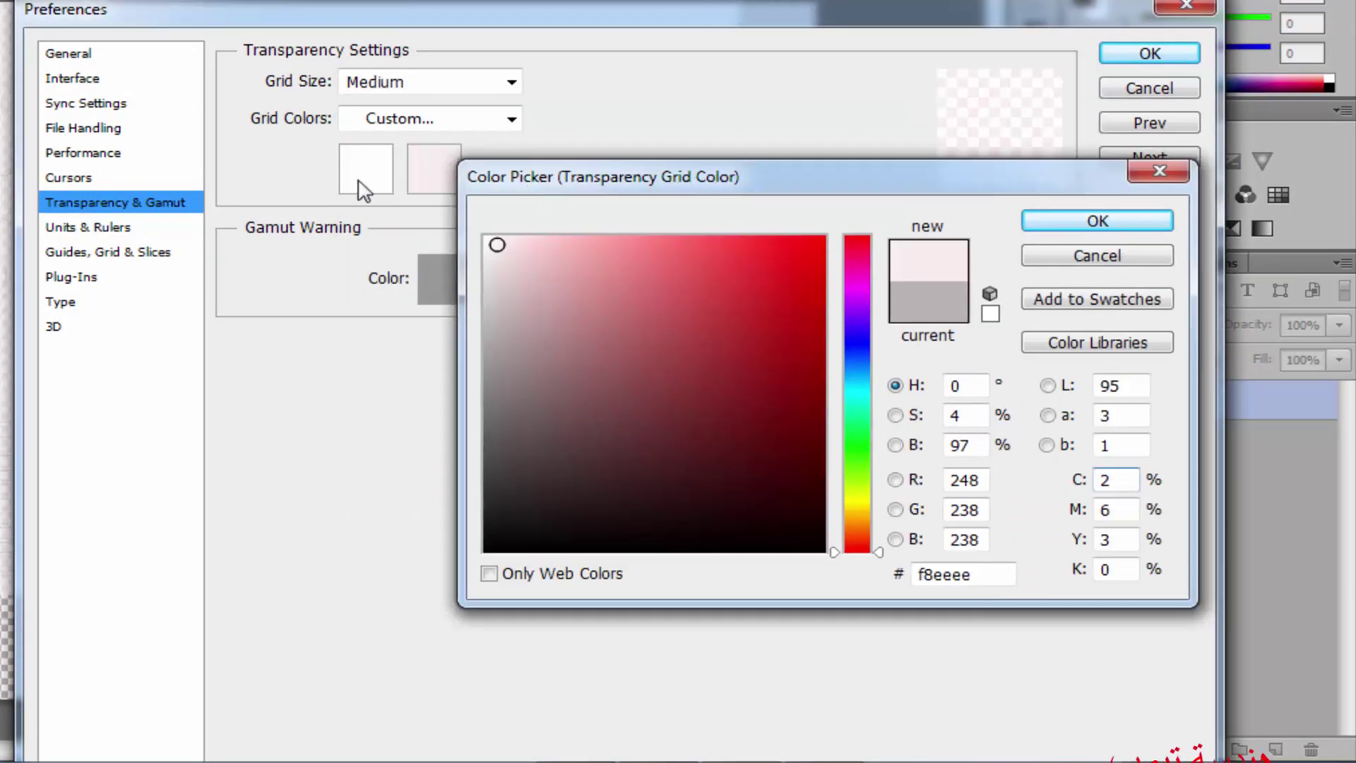
pyautogui.click(486, 245)
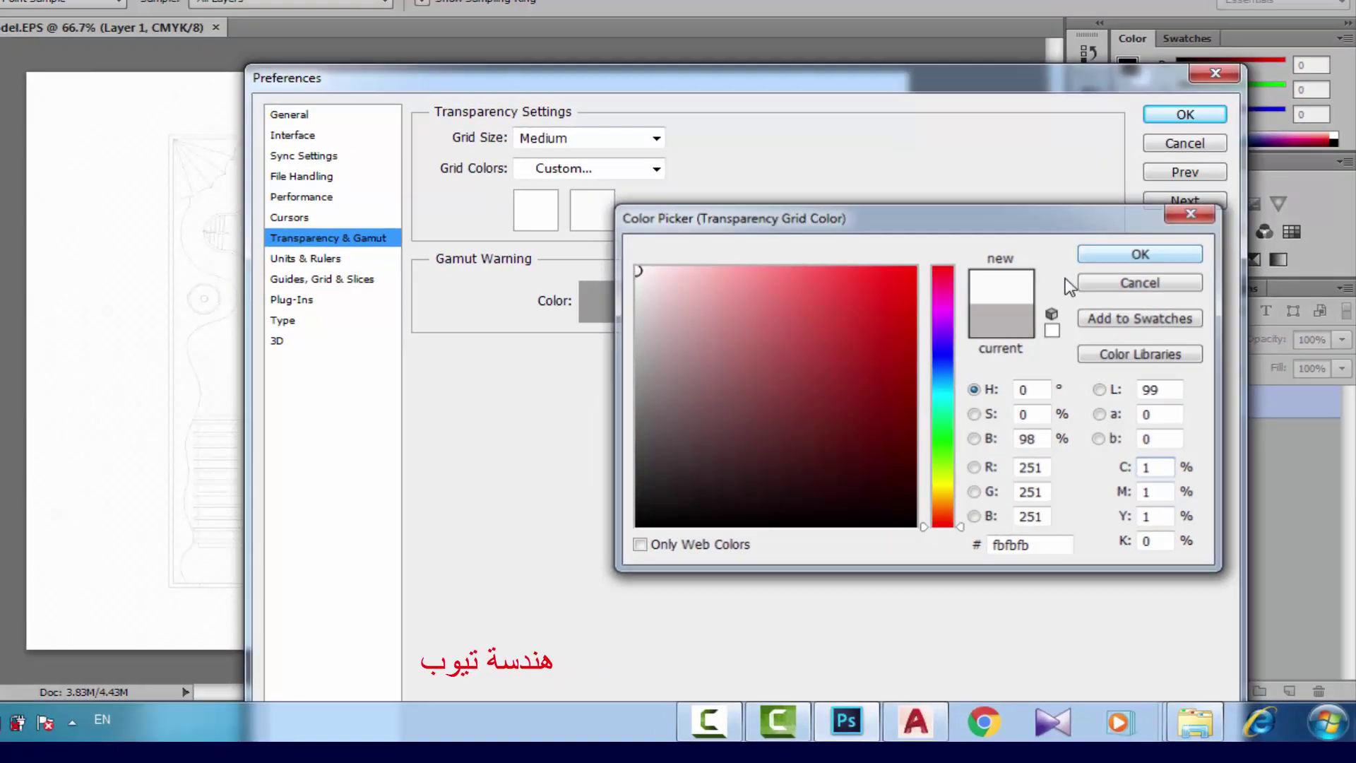
pyautogui.click(1138, 254)
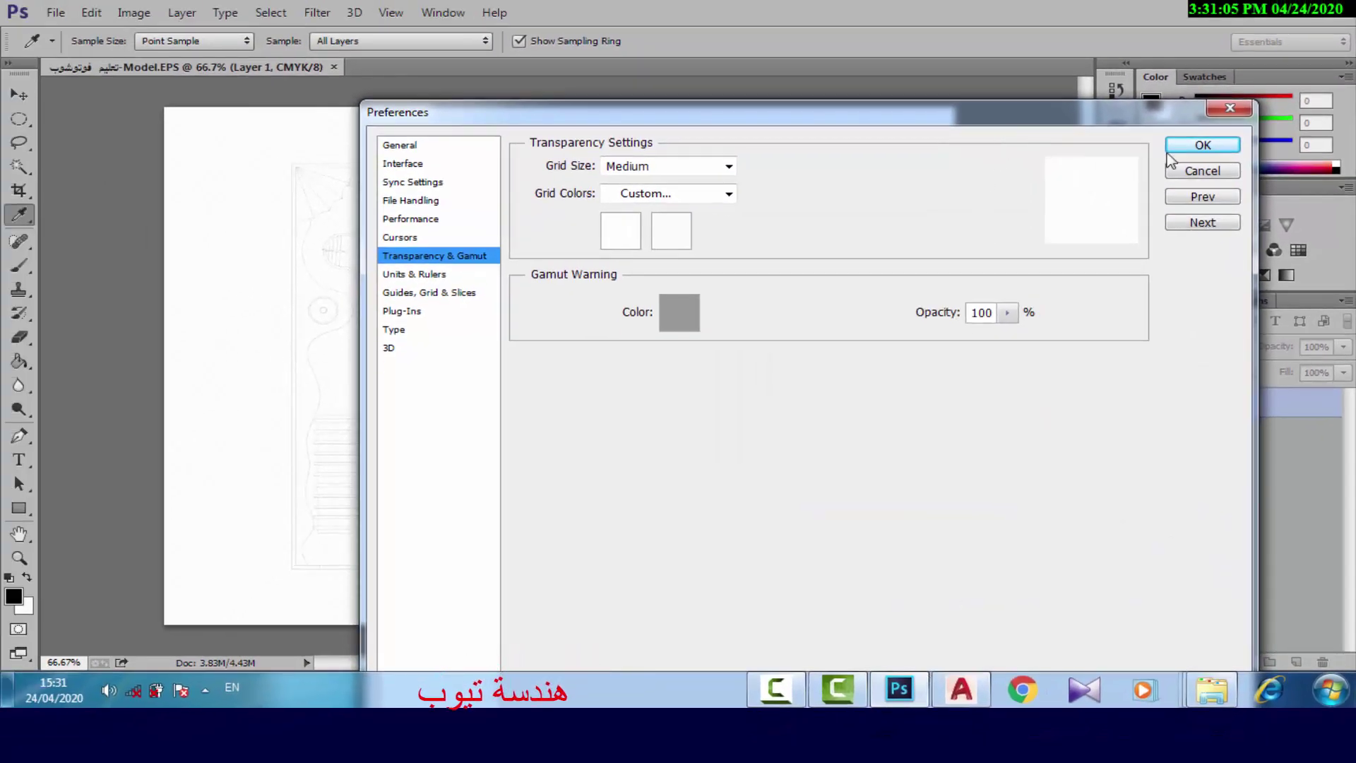
pyautogui.click(1202, 145)
pyautogui.press('w')
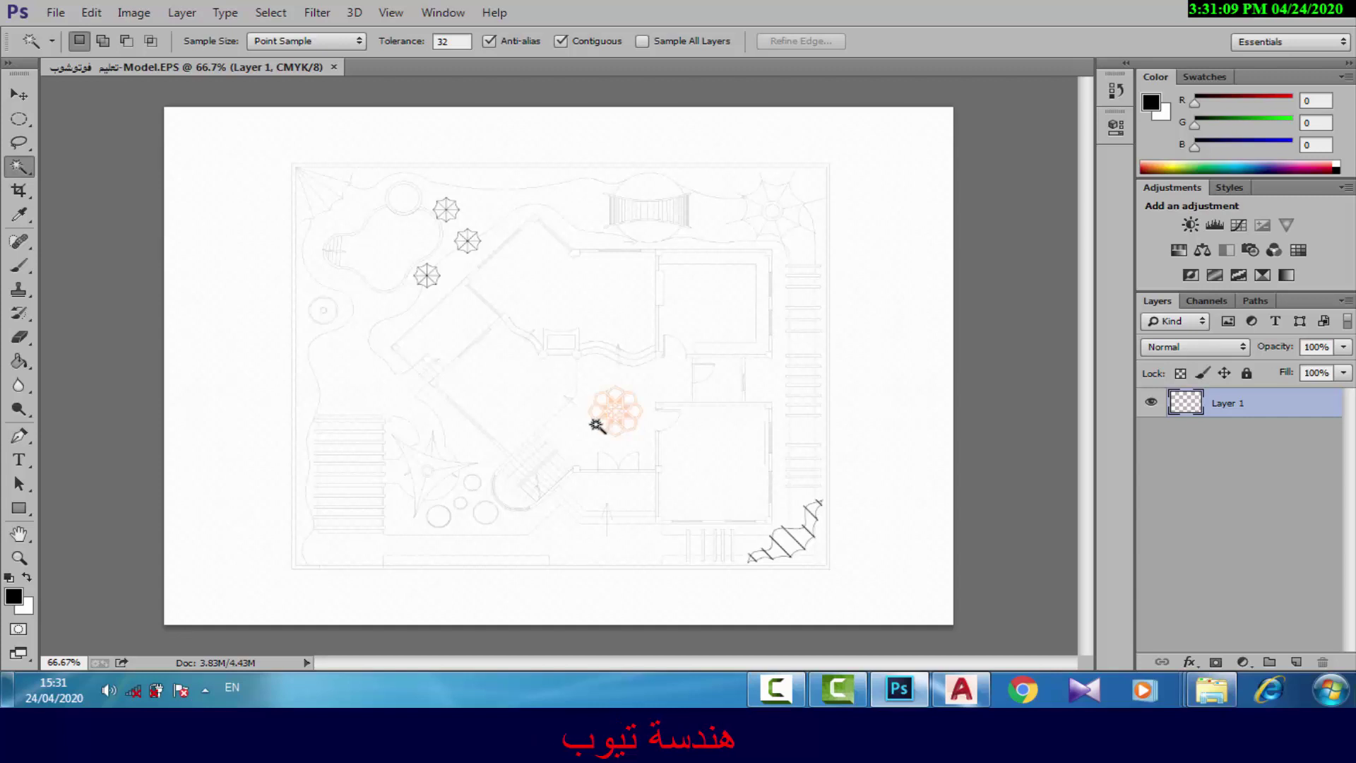
# Zoom in on the floor plan around the central orange rosette.
pyautogui.click(19, 558)
pyautogui.moveTo(650, 429)
pyautogui.mouseDown()
pyautogui.moveTo(636, 454)
pyautogui.moveTo(652, 344)
pyautogui.mouseUp()
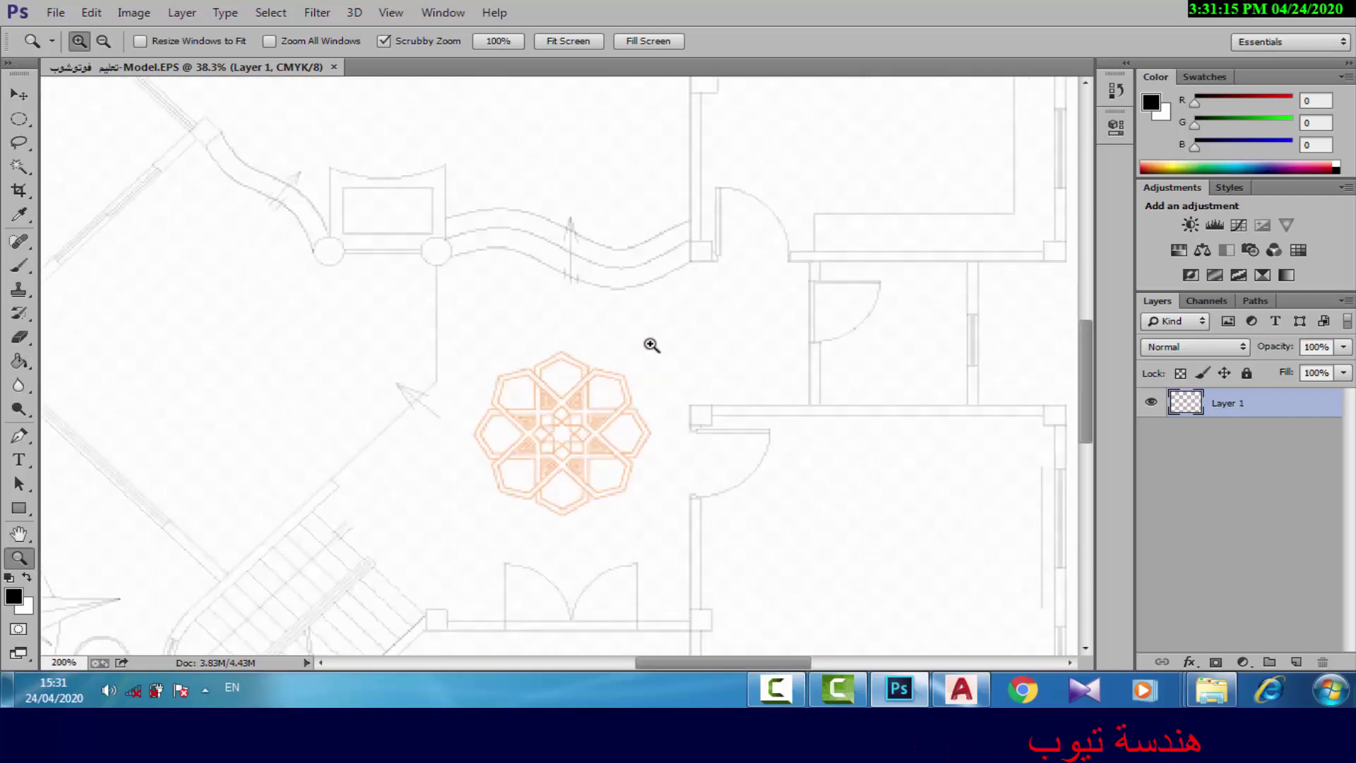
pyautogui.click(651, 345)
pyautogui.click(375, 261)
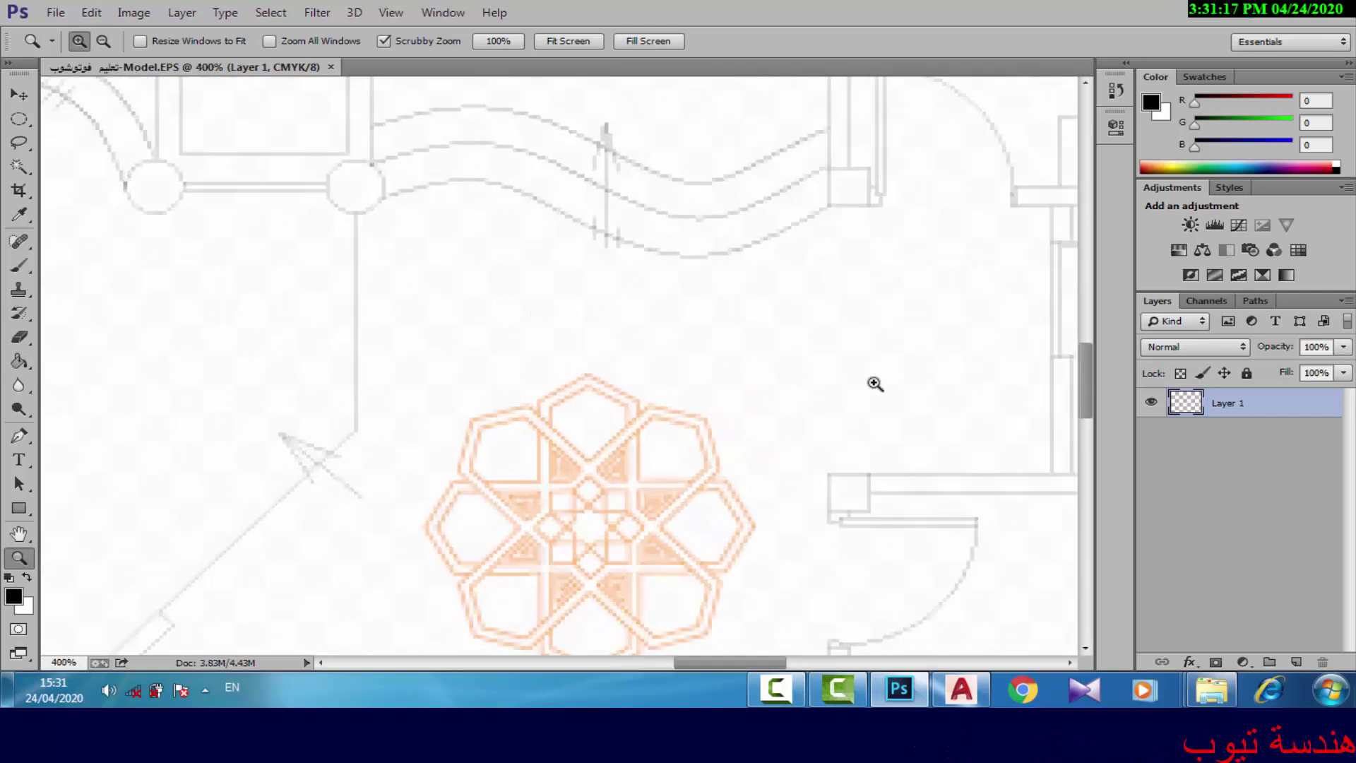
# Duplicate Layer 1 twice, creating Layer 1 copy and Layer 1 copy 2, and begin a third duplicate.
pyautogui.rightClick(1277, 411)
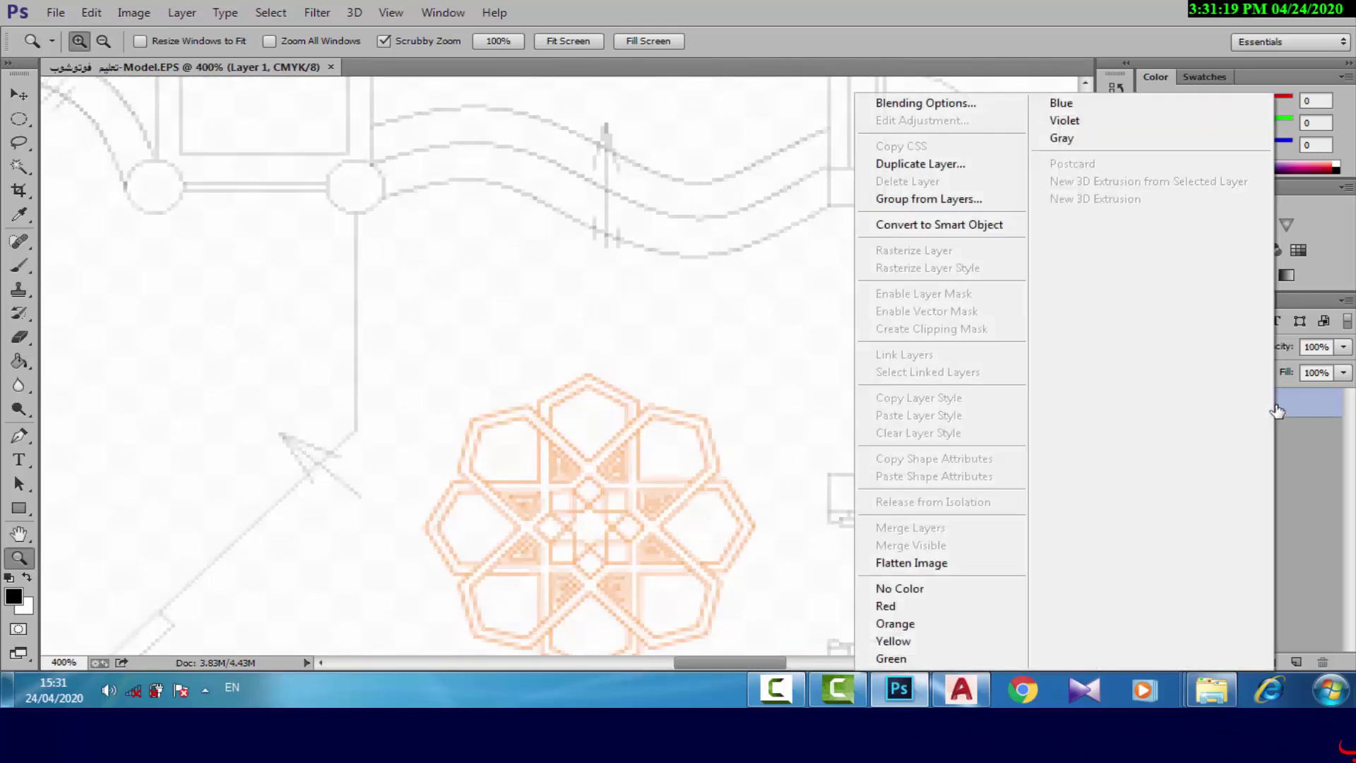
pyautogui.click(957, 167)
pyautogui.click(852, 207)
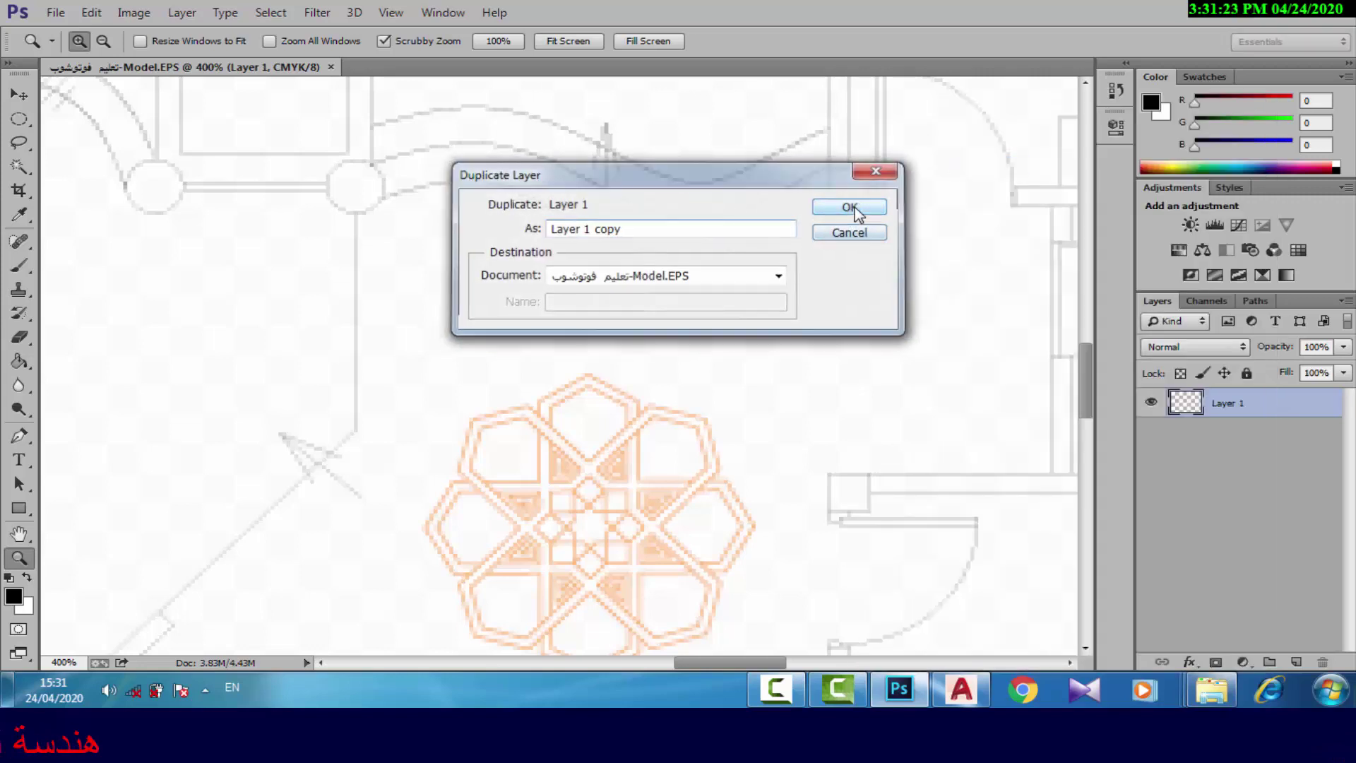
pyautogui.rightClick(1245, 415)
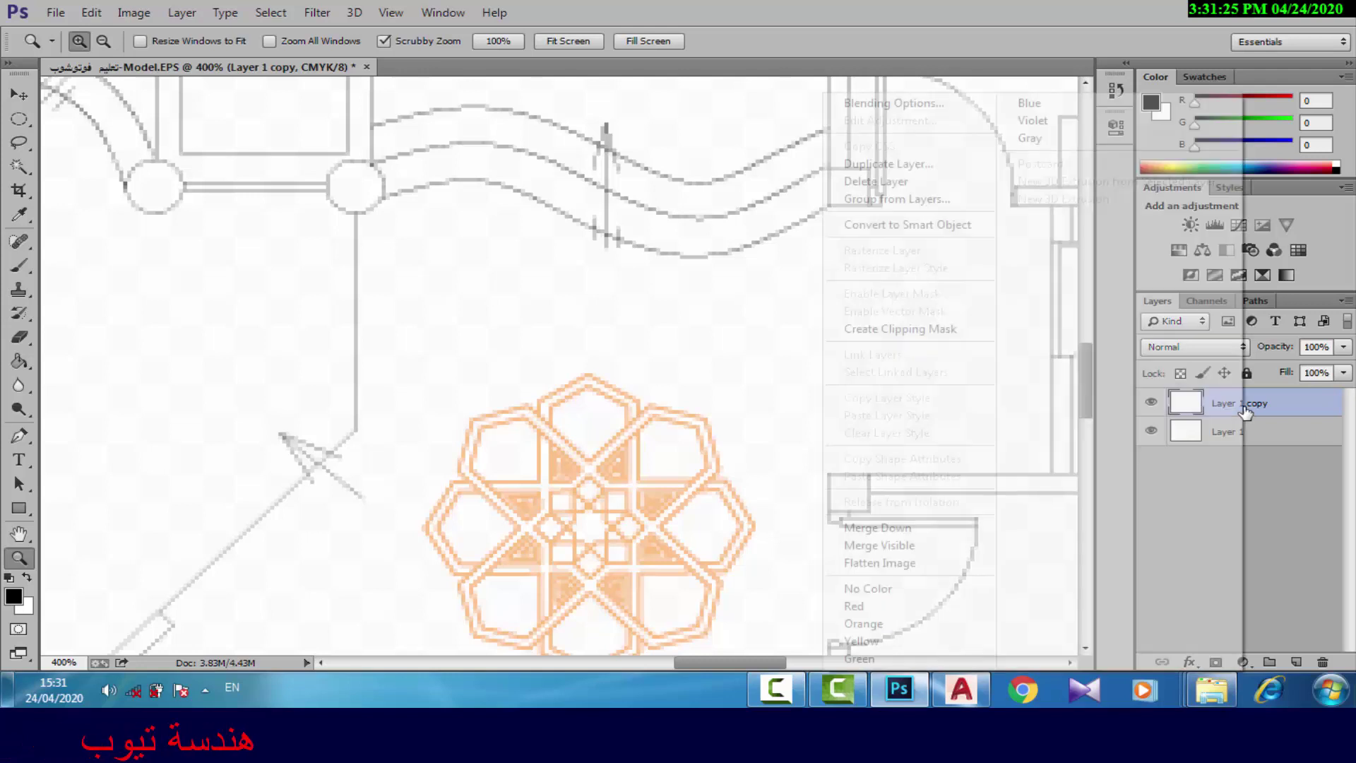
pyautogui.click(915, 173)
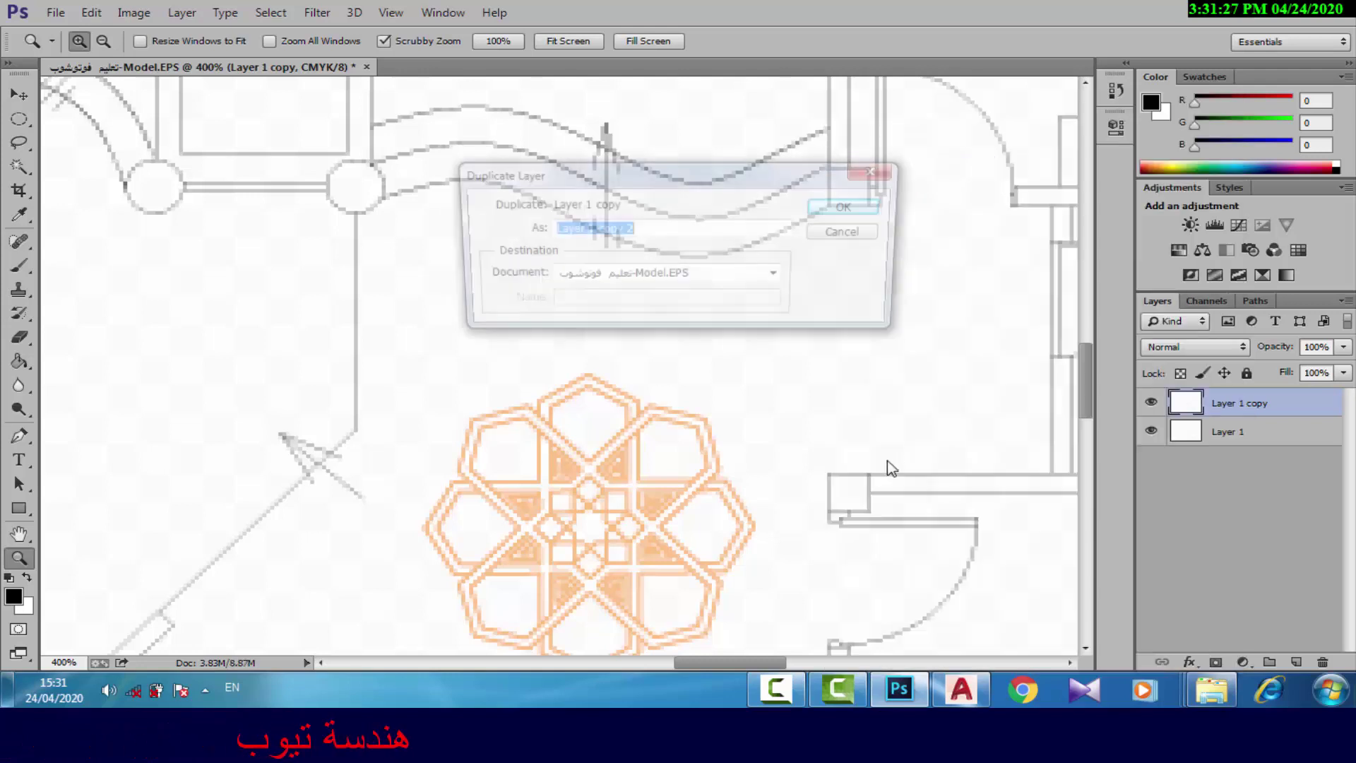
pyautogui.press('Return')
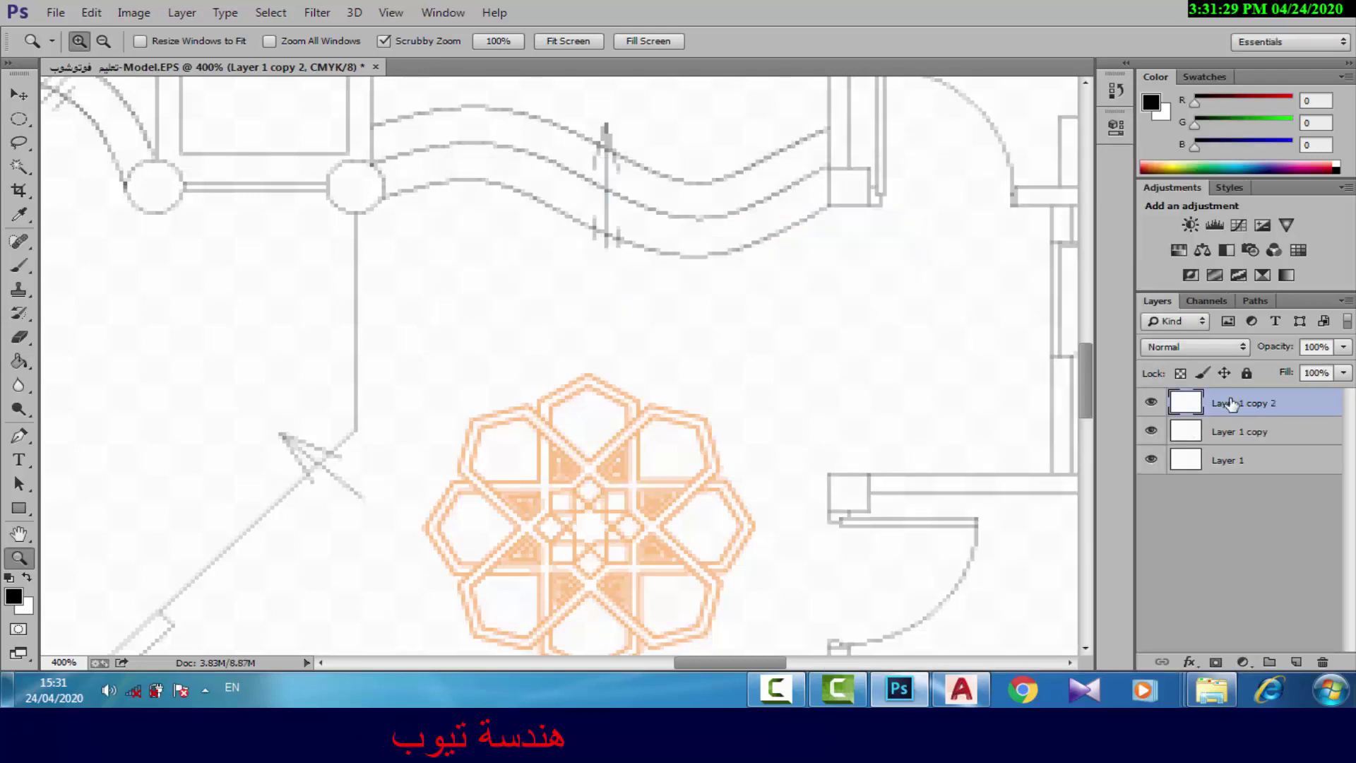
pyautogui.rightClick(1254, 410)
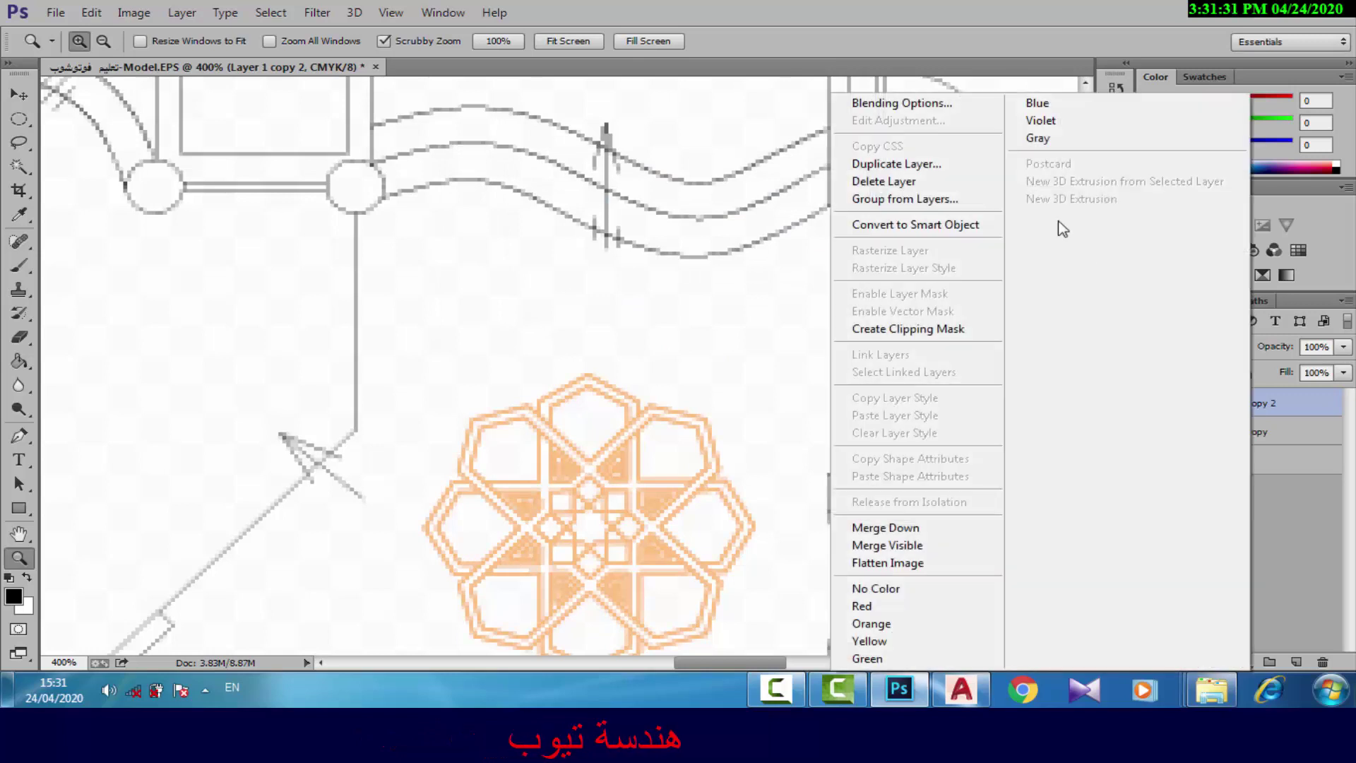
pyautogui.click(946, 173)
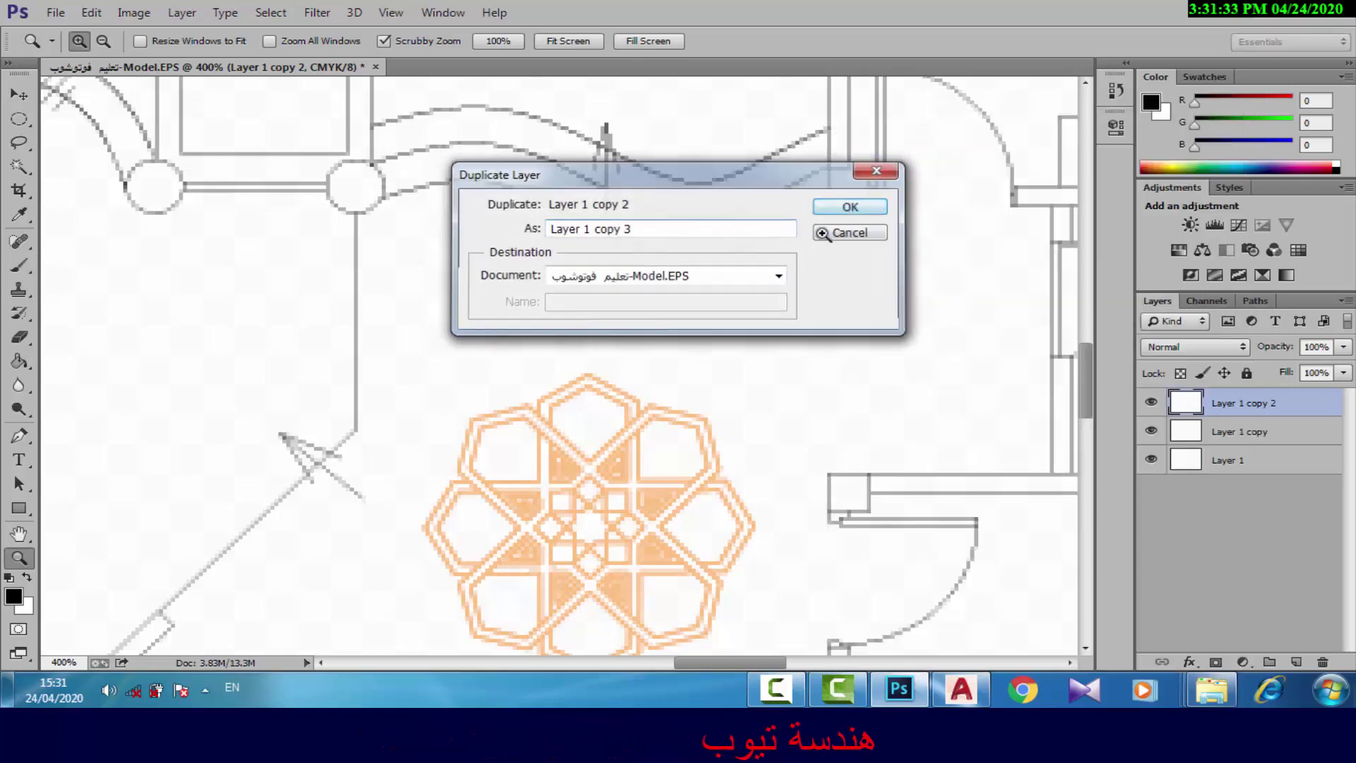
# Add Layer 1 copy 3 as the third duplicate of the plan layer.
pyautogui.click(851, 206)
pyautogui.hscroll(2, 720, 346)
pyautogui.hscroll(2, 720, 359)
pyautogui.hscroll(1, 720, 358)
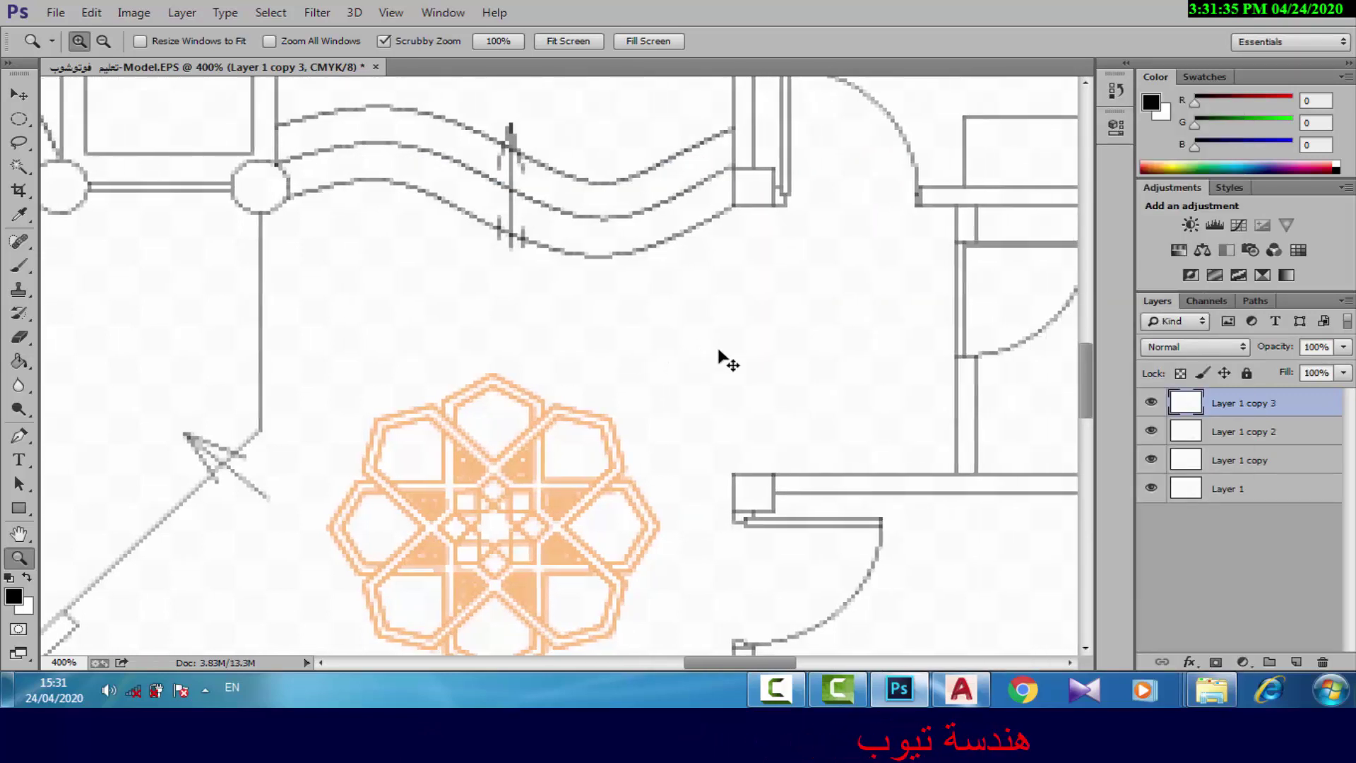
pyautogui.hscroll(3, 727, 359)
pyautogui.scroll(-1, 749, 355)
pyautogui.scroll(-1, 748, 355)
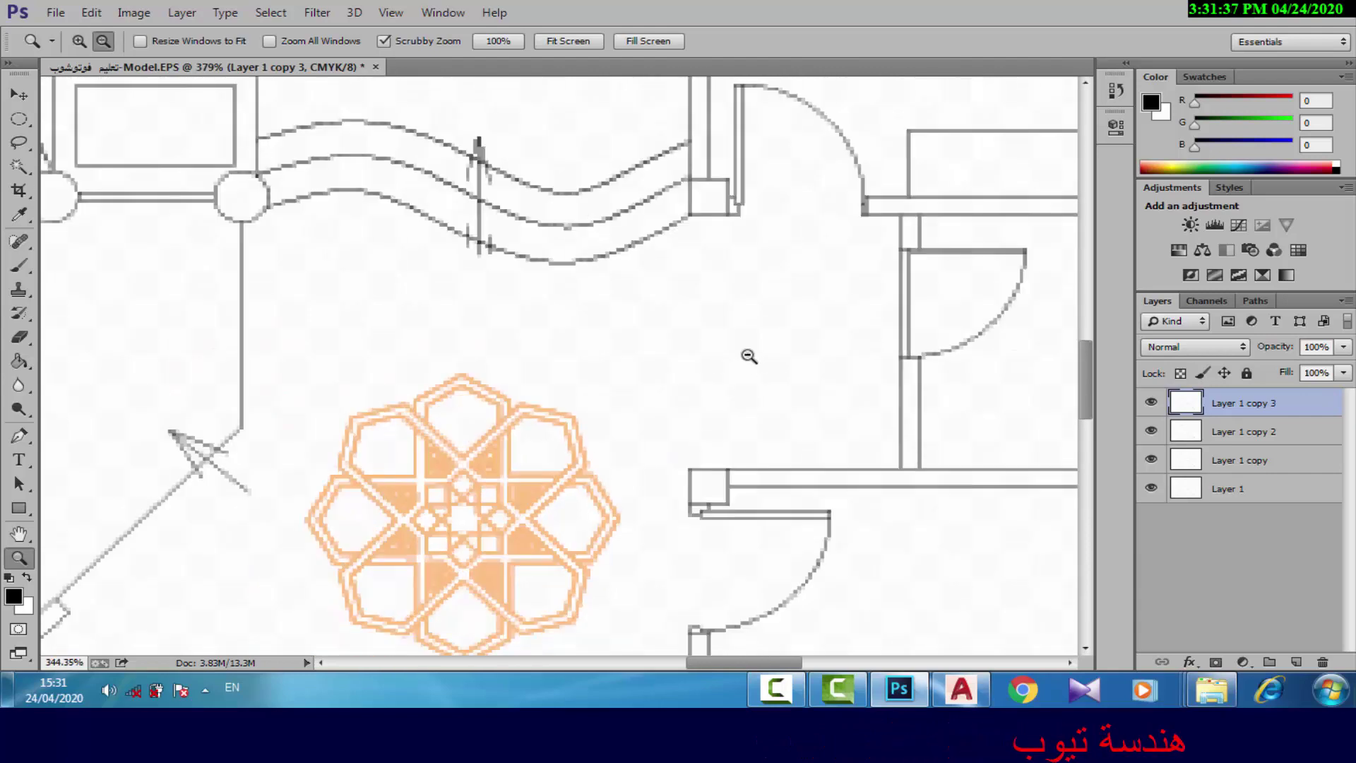
pyautogui.scroll(-1, 748, 355)
pyautogui.scroll(-1, 748, 355)
pyautogui.scroll(-1, 748, 355)
pyautogui.scroll(-1, 748, 355)
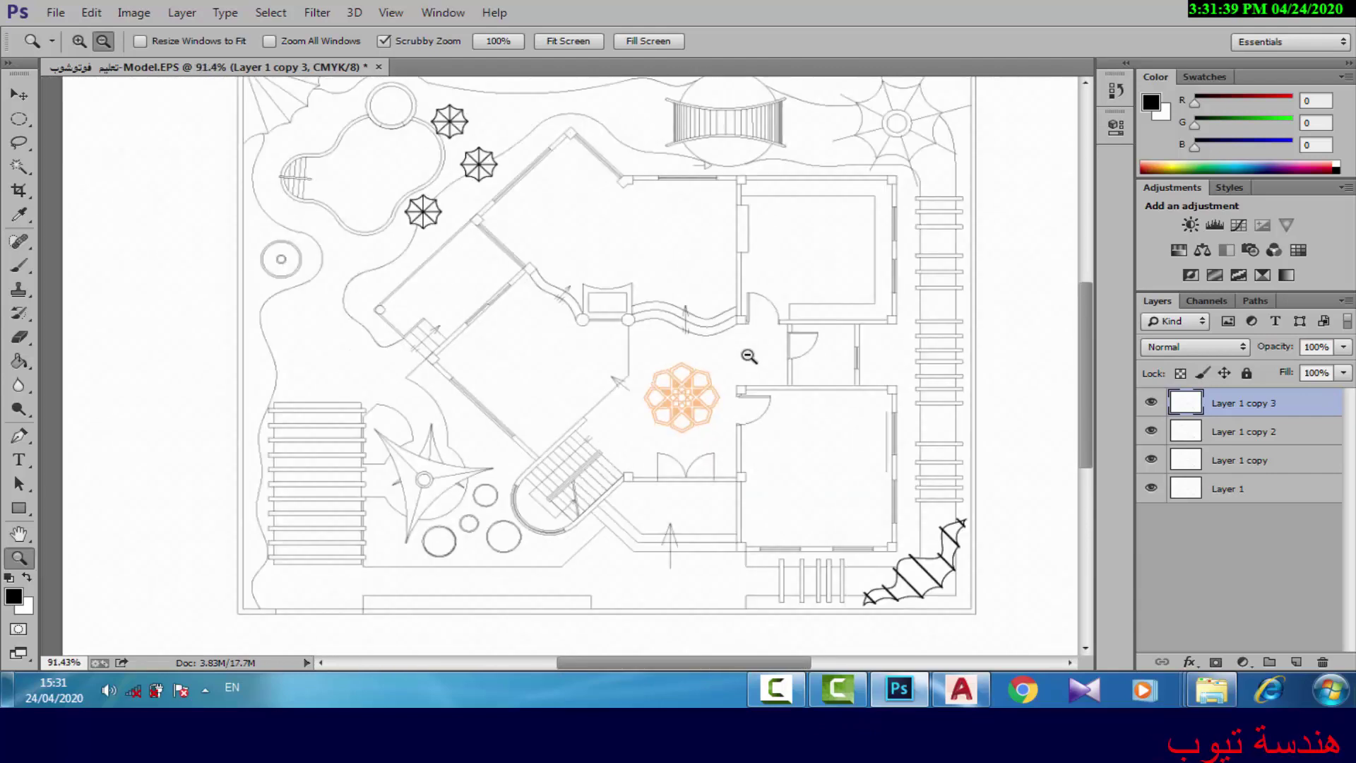
pyautogui.scroll(-1, 749, 355)
pyautogui.scroll(-1, 749, 356)
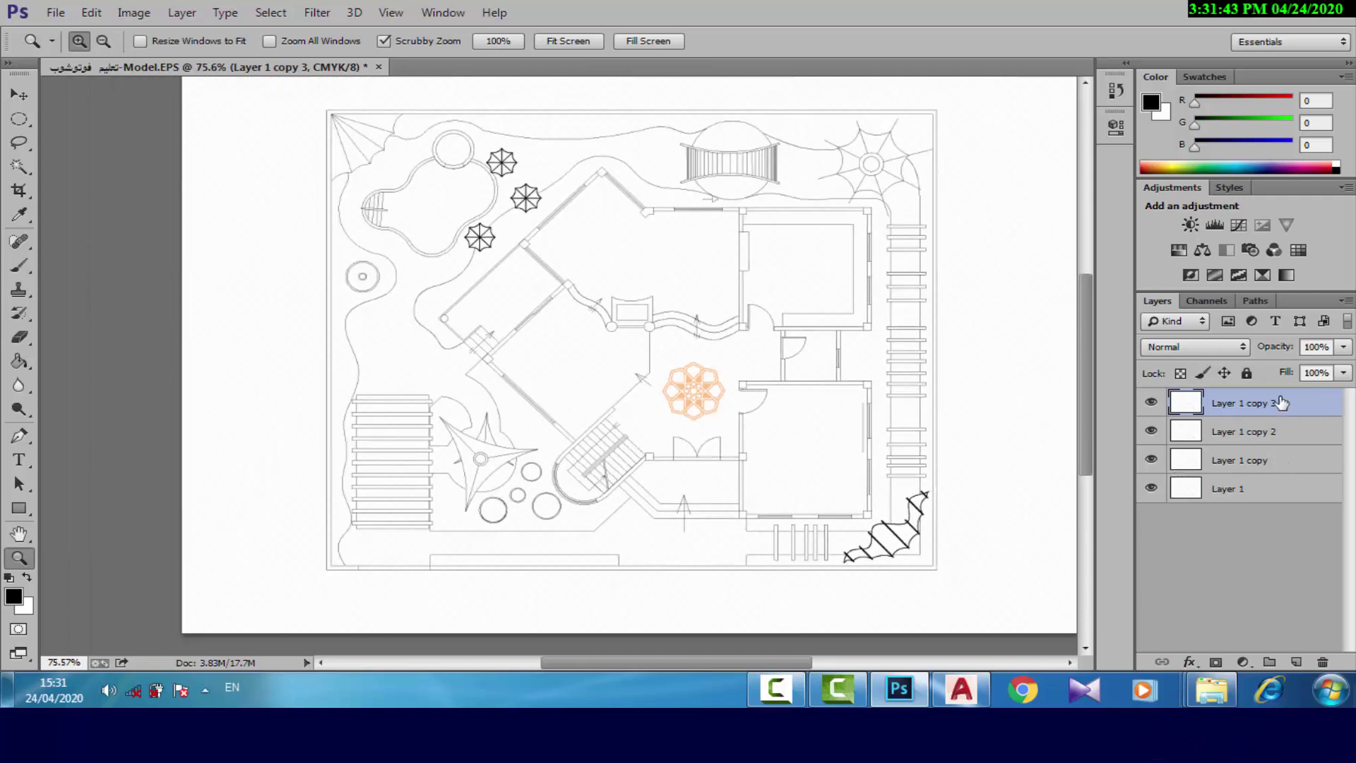
# Select all four plan layers, from Layer 1 copy 3 down to Layer 1.
pyautogui.click(1273, 516)
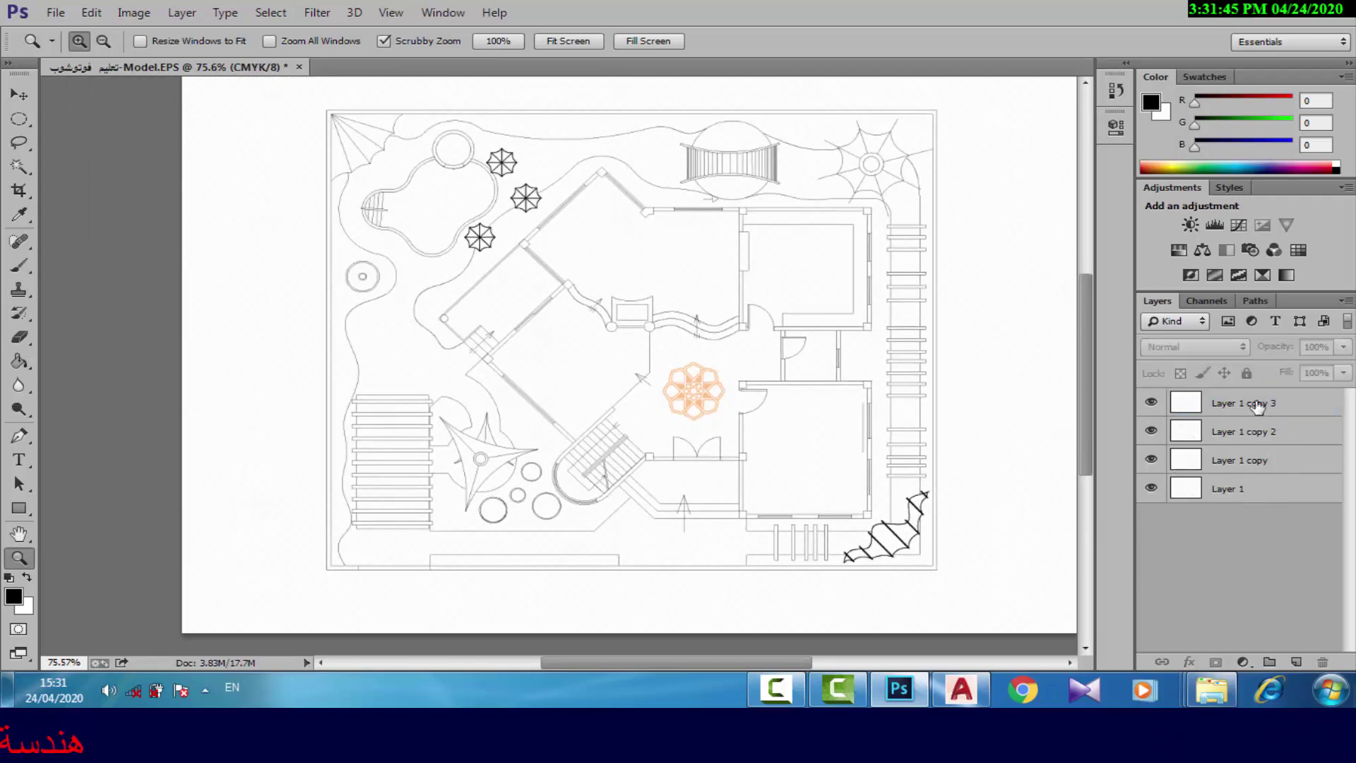
pyautogui.click(1256, 405)
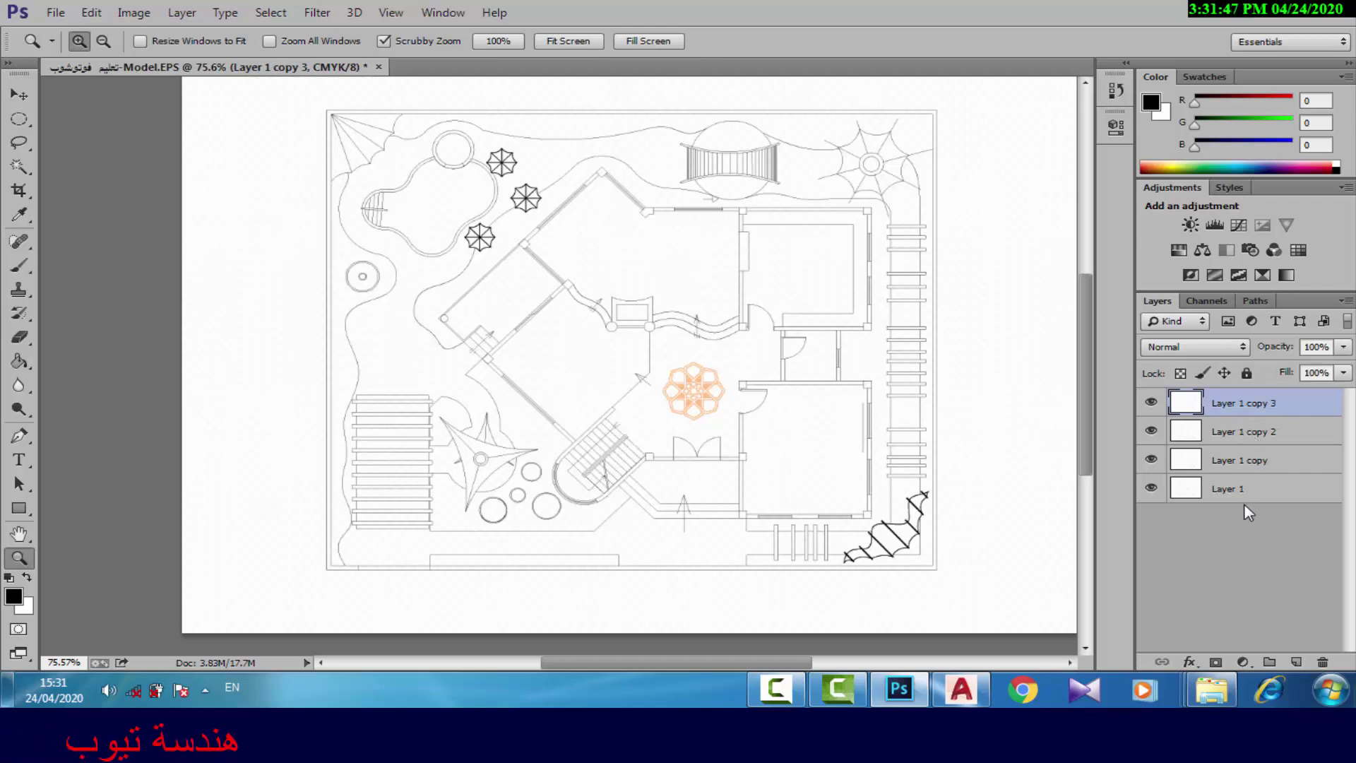
pyautogui.keyDown('shift'); pyautogui.click(1275, 438); pyautogui.keyUp('shift')
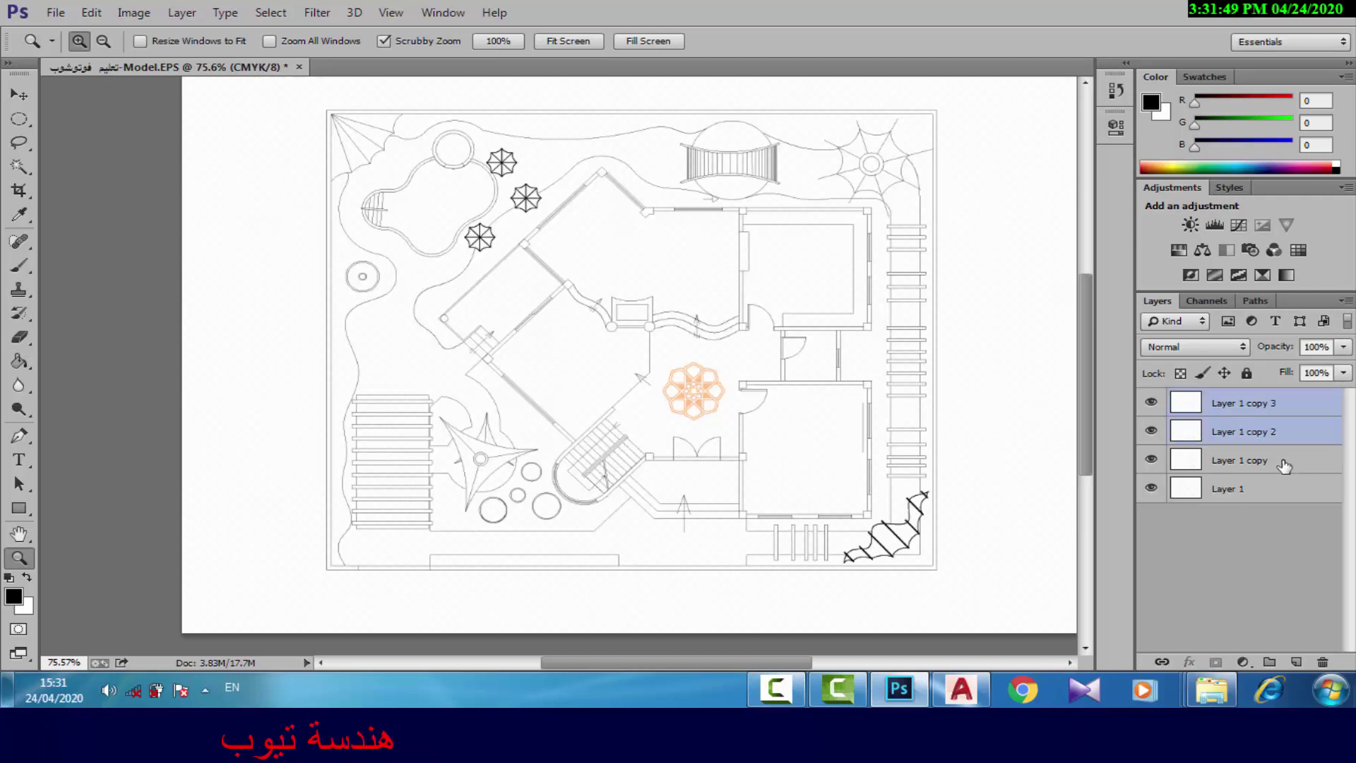
pyautogui.keyDown('shift'); pyautogui.click(1274, 487); pyautogui.keyUp('shift')
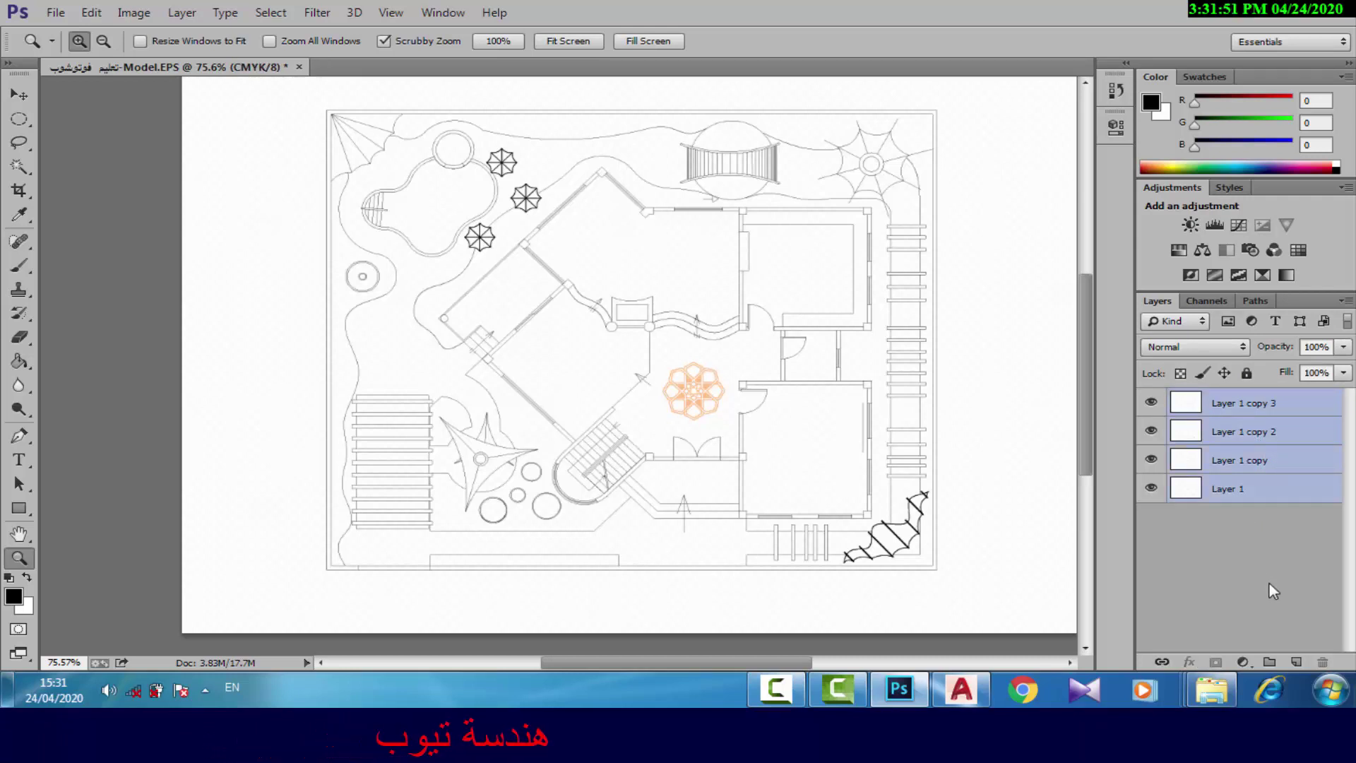
# Merge the four layers with Ctrl+E into Layer 1 copy 3, then fit the plan on screen.
pyautogui.hotkey('ctrl', 'e')
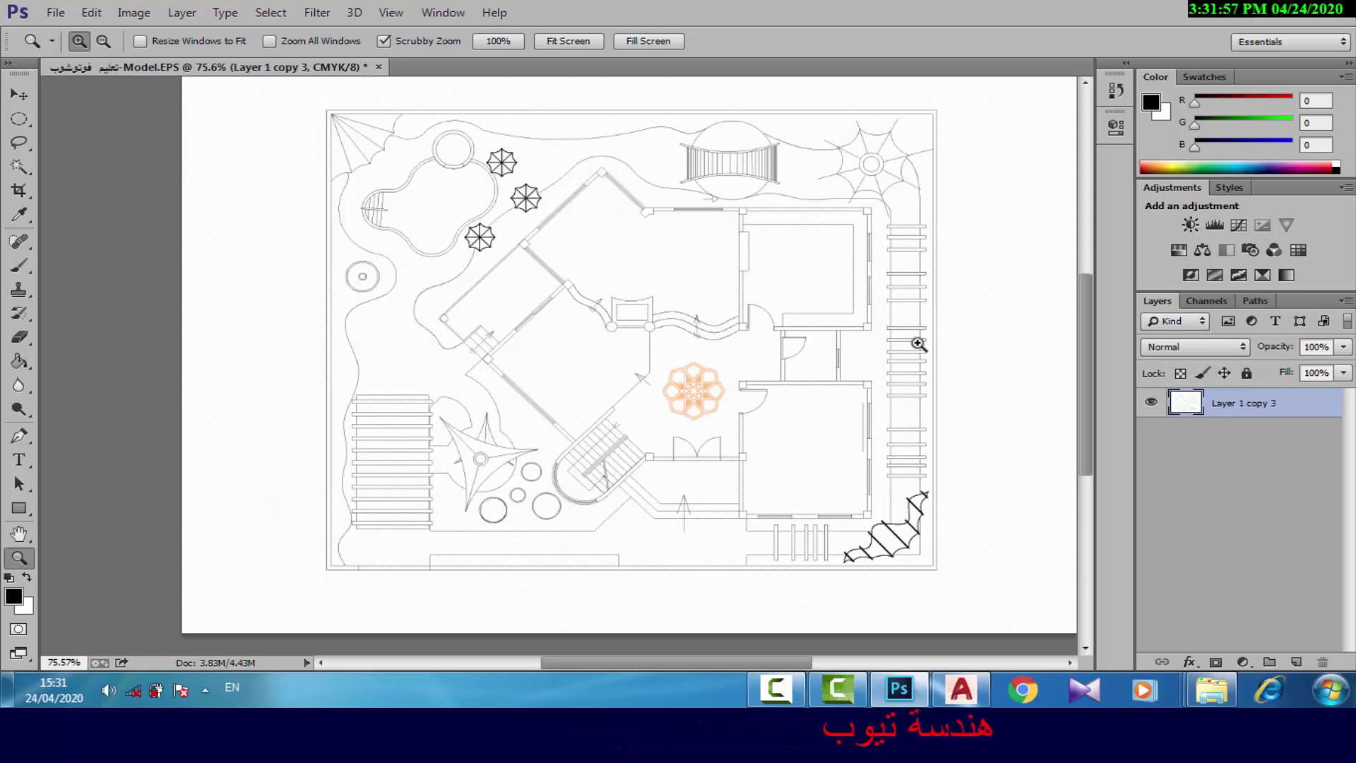
pyautogui.click(891, 314)
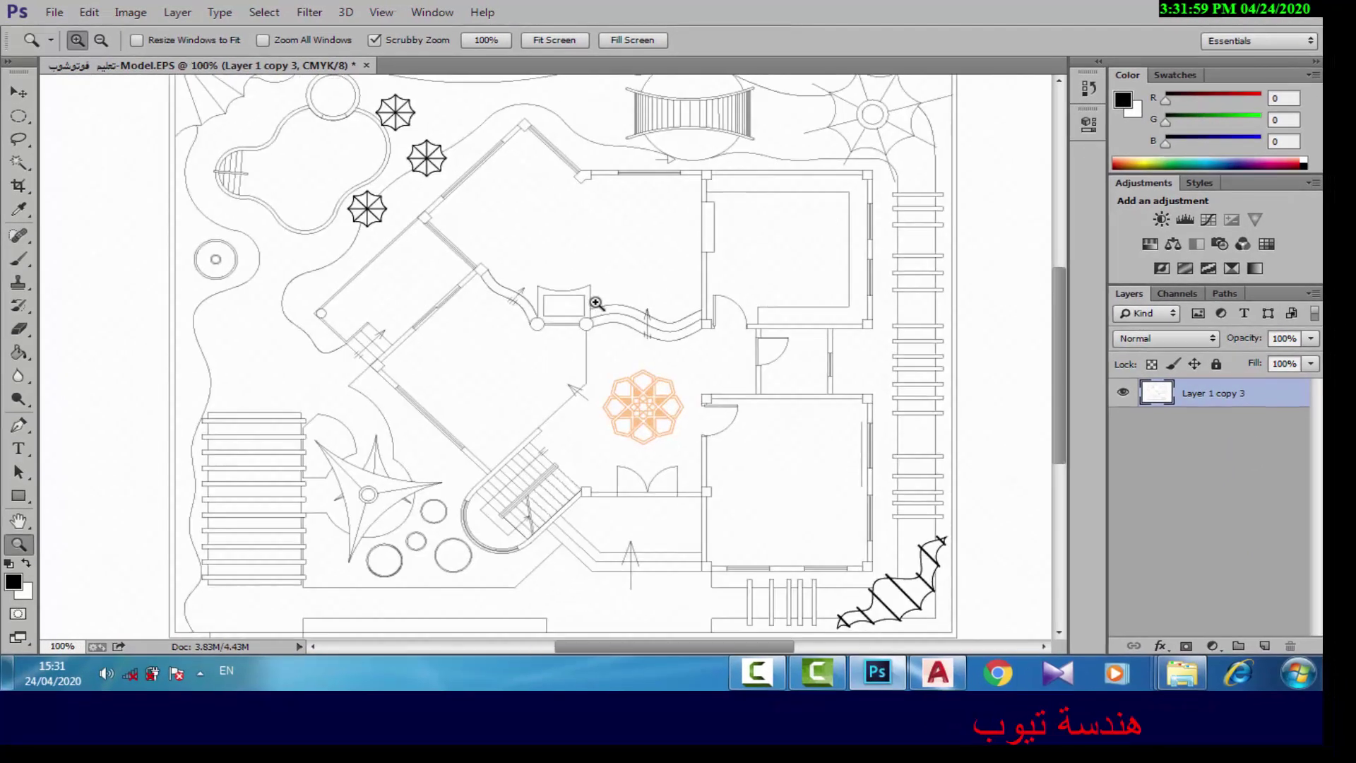
pyautogui.rightClick(597, 304)
pyautogui.click(632, 312)
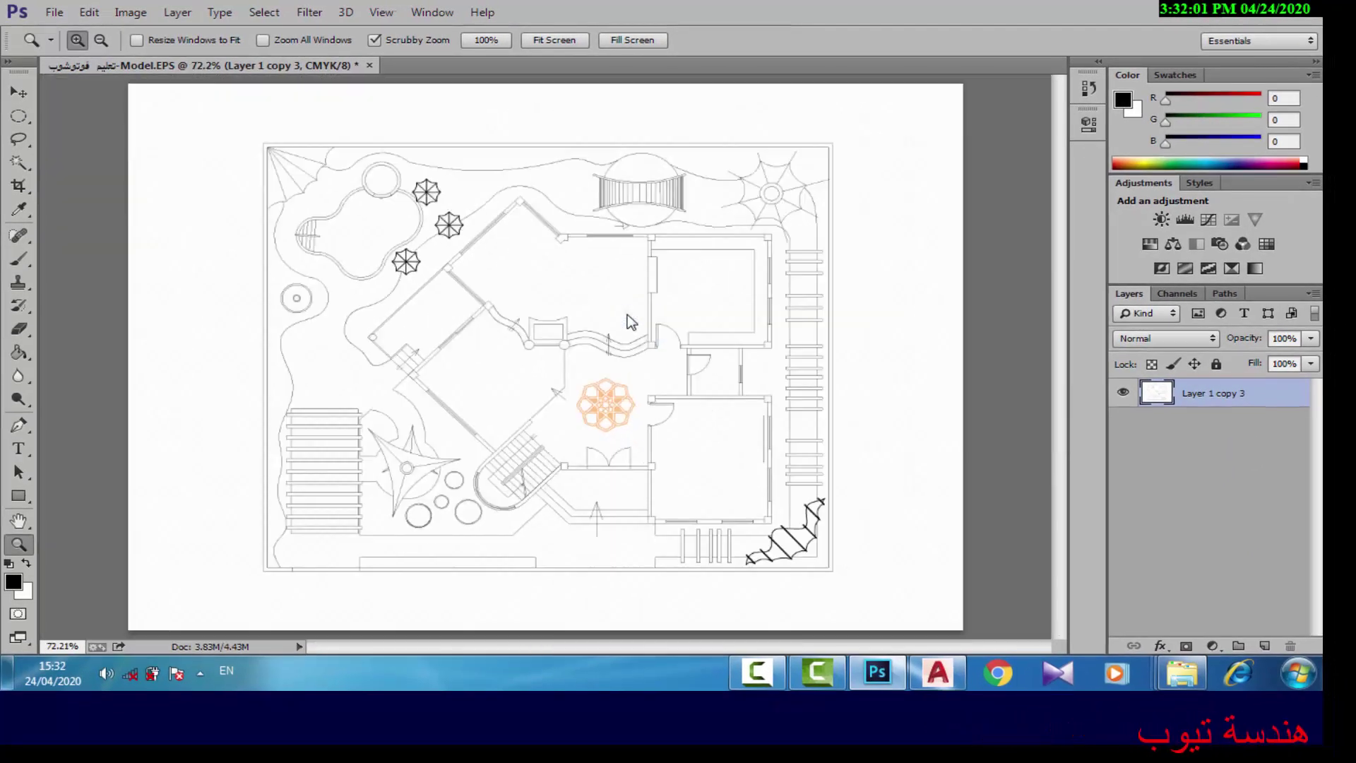